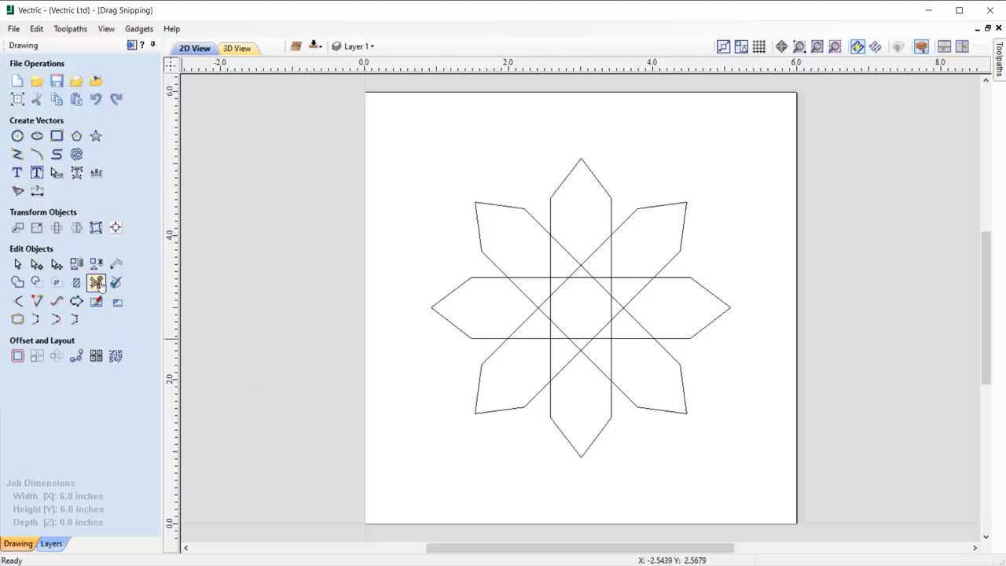
Step: Trim the star's inner crossing lines with Interactive Trim, leaving a notched outline around two small squares
left_click(95, 282)
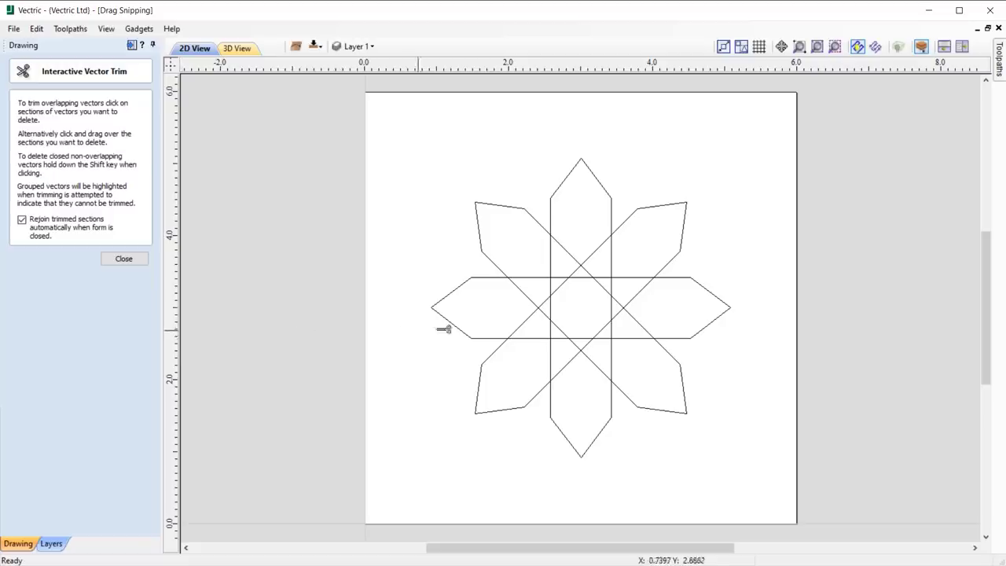
mouse_move(514, 307)
left_mouse_down()
mouse_move(538, 290)
mouse_move(539, 268)
mouse_move(585, 240)
mouse_move(633, 265)
mouse_move(655, 305)
mouse_move(637, 328)
mouse_move(640, 355)
mouse_move(580, 368)
mouse_move(545, 351)
mouse_move(518, 316)
left_mouse_up()
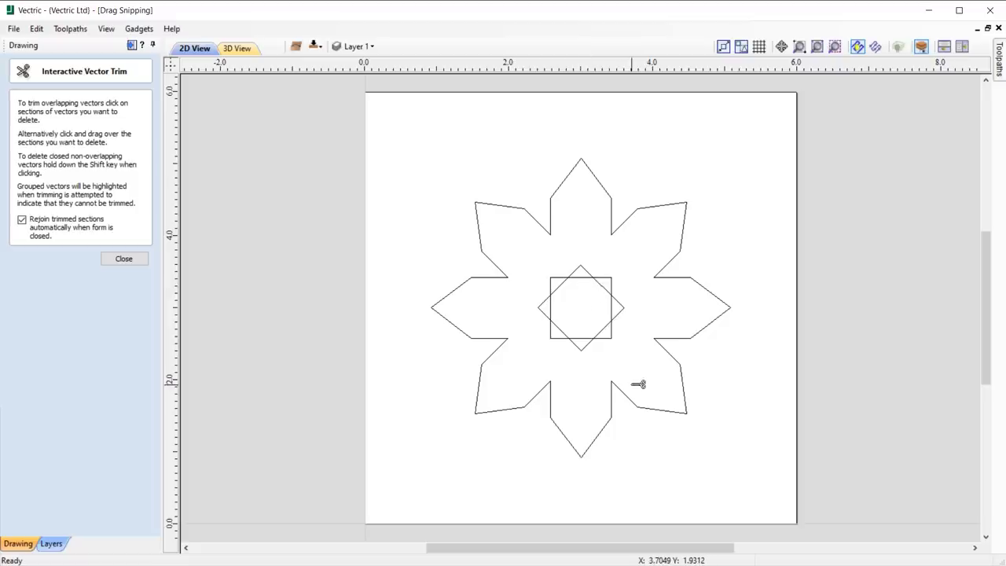
left_click(124, 259)
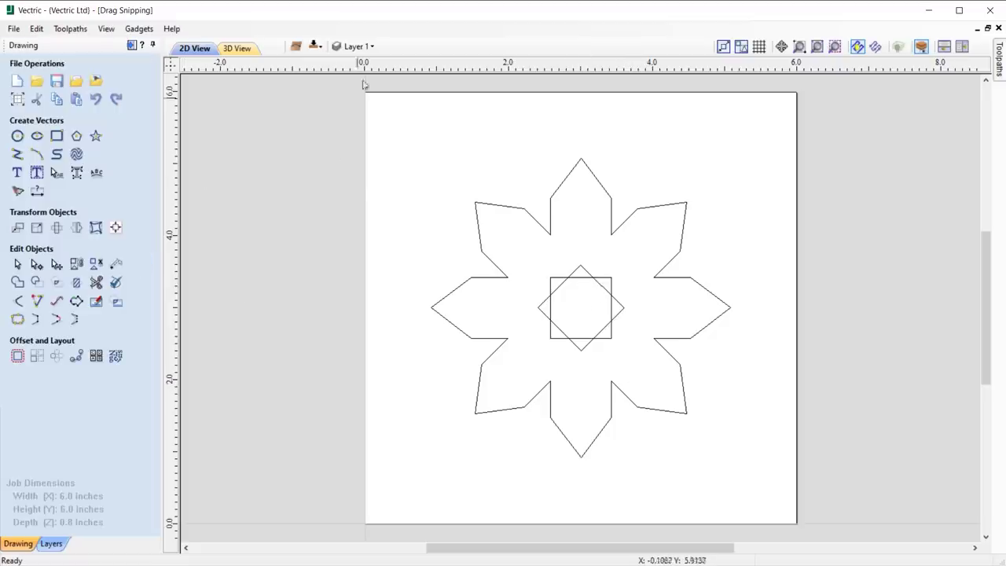
Step: Work on Layer 2 with Layer 1 hidden, and trim the star's lines where they cross the petals
left_click(363, 45)
left_click(353, 67)
left_click(354, 81)
left_click(399, 81)
left_click(116, 263)
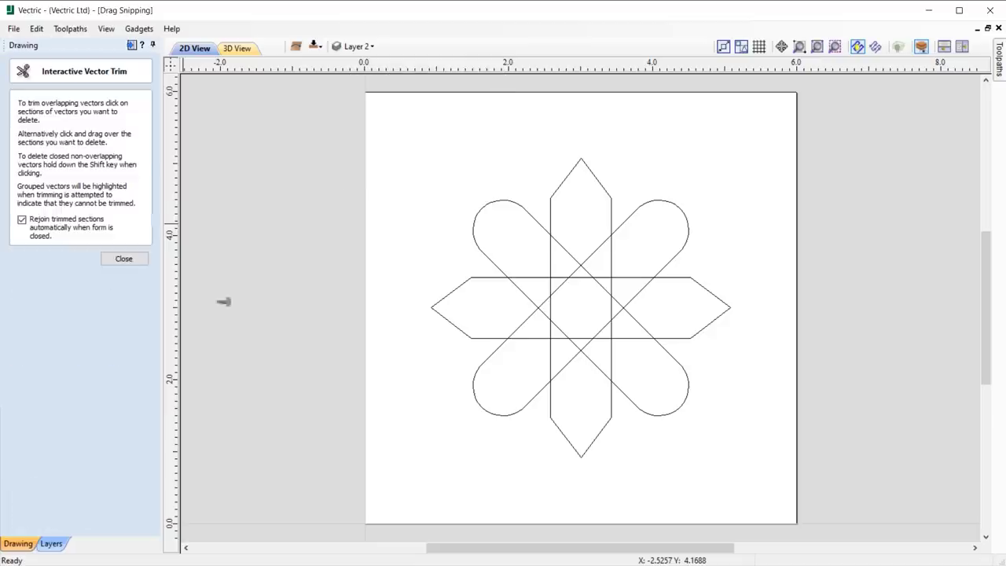
mouse_move(509, 320)
left_mouse_down()
mouse_move(579, 364)
mouse_move(643, 343)
mouse_move(638, 274)
mouse_move(584, 257)
mouse_move(542, 261)
mouse_move(523, 298)
mouse_move(457, 326)
left_mouse_up()
left_click(123, 258)
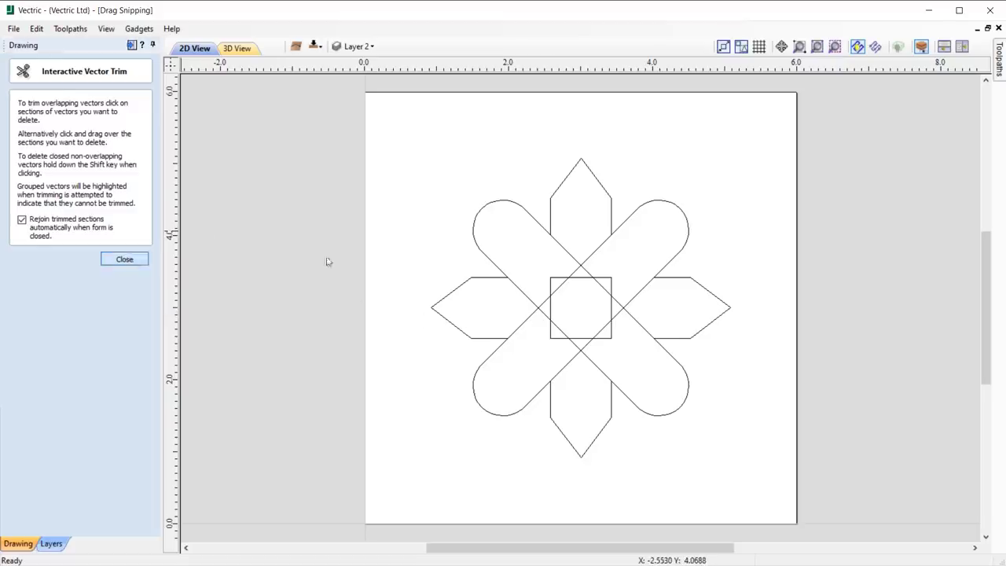
Step: Ungroup the petal shapes, keeping them on their layer
right_click(527, 294)
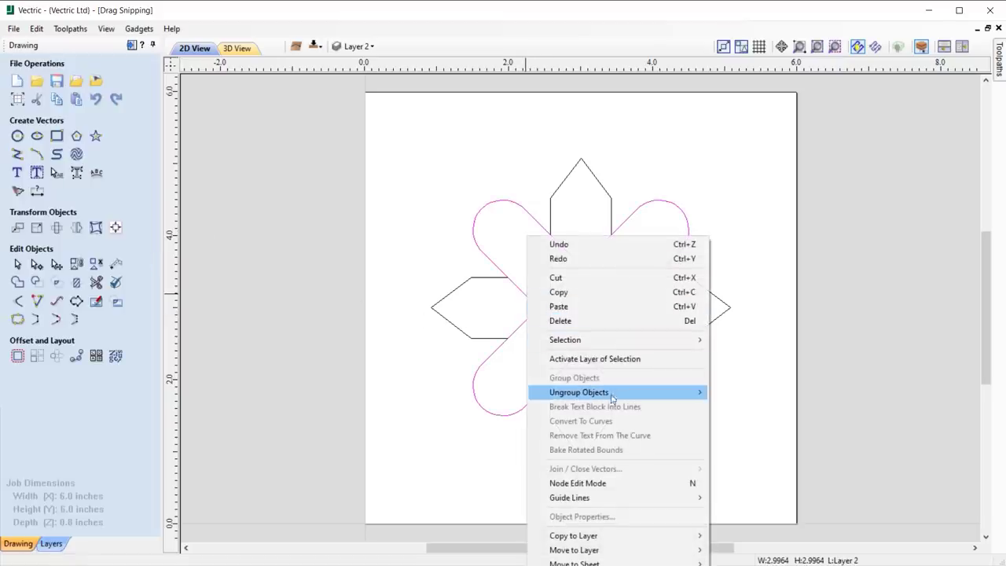
mouse_move(605, 392)
left_click(746, 406)
left_click(734, 395)
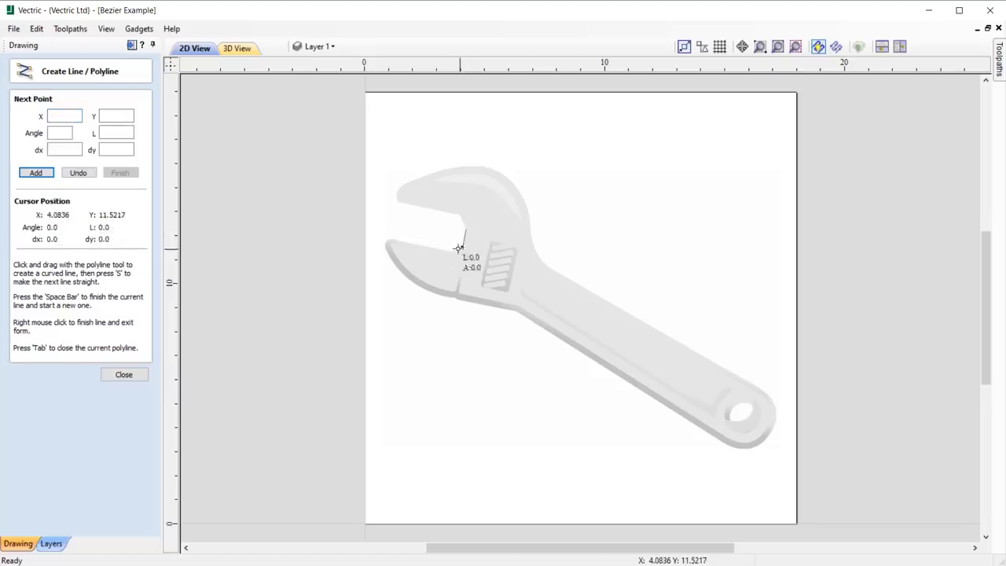
Step: Start the wrench outline polyline at the jaw tip, tracing the lower edge and around the handle end
left_click(454, 252)
left_click(392, 237)
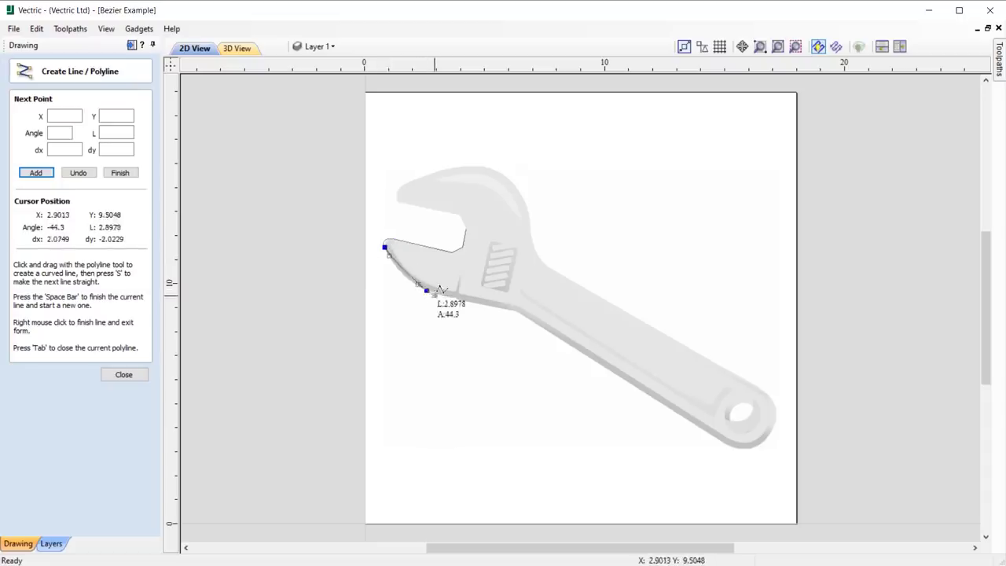
left_click_drag(426, 290, 448, 297)
left_click(517, 309)
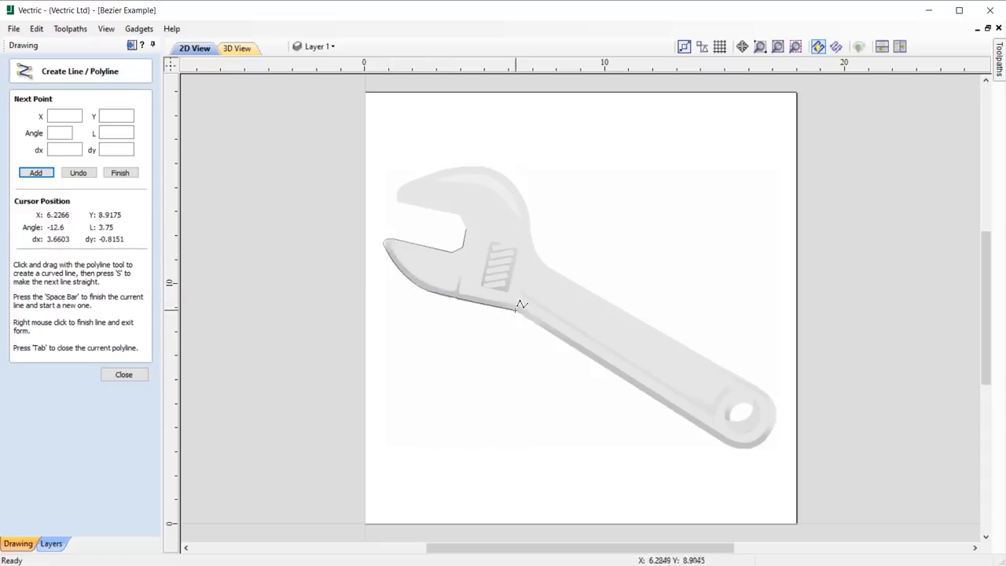
left_click(721, 441)
left_click_drag(762, 436, 772, 429)
mouse_move(770, 400)
left_mouse_down()
mouse_move(775, 390)
mouse_move(760, 388)
left_mouse_up()
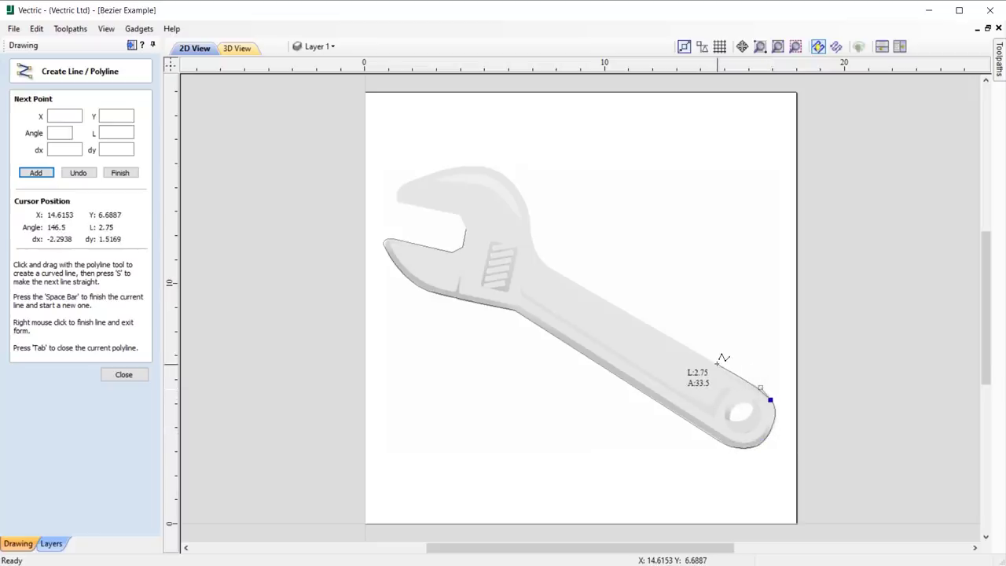
Step: Continue the polyline over the wrench's top edge and head, closing the jaw with straight segments
left_click(549, 267)
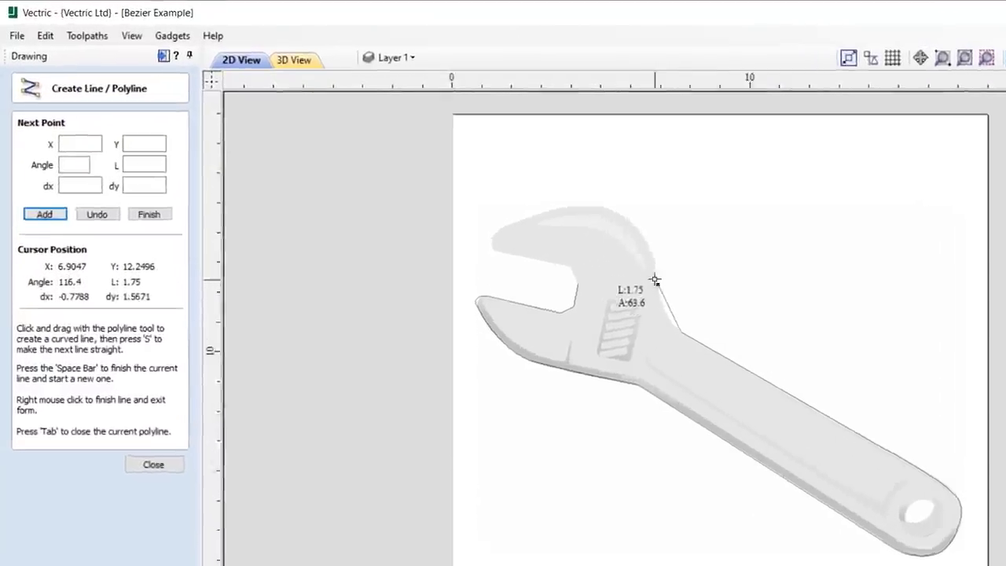
left_click_drag(656, 280, 656, 268)
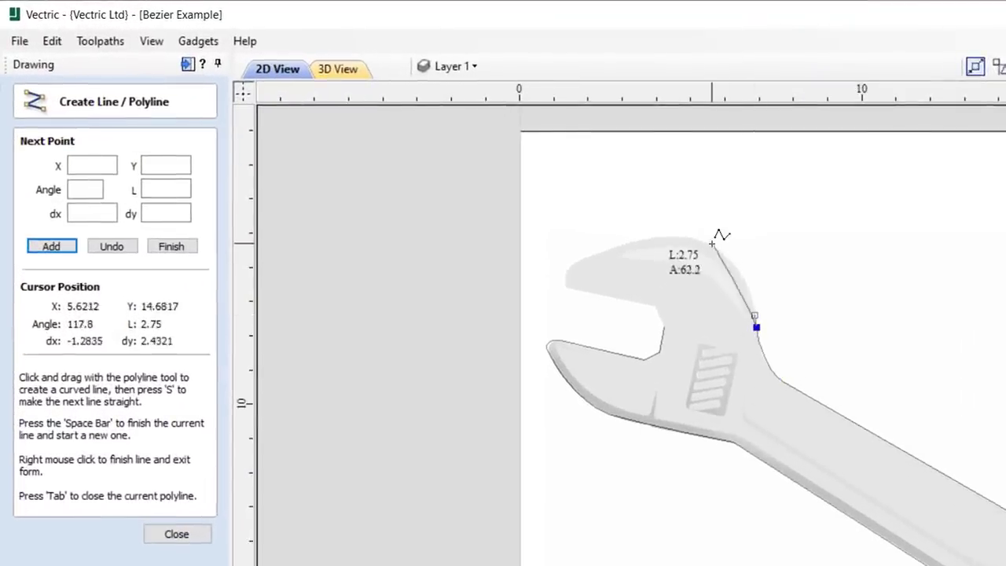
left_click_drag(620, 212, 605, 209)
left_click_drag(697, 240, 674, 234)
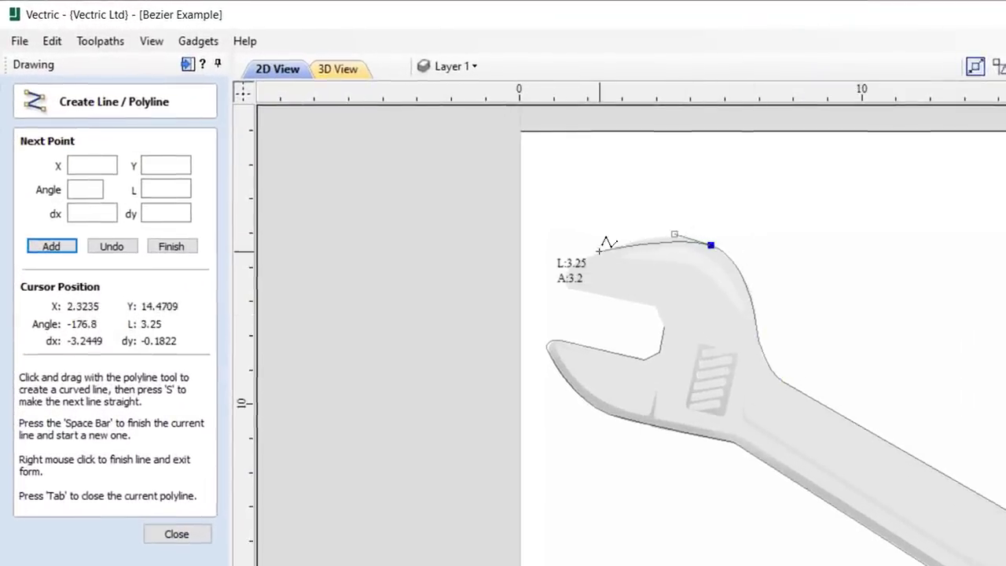
left_click_drag(597, 252, 566, 271)
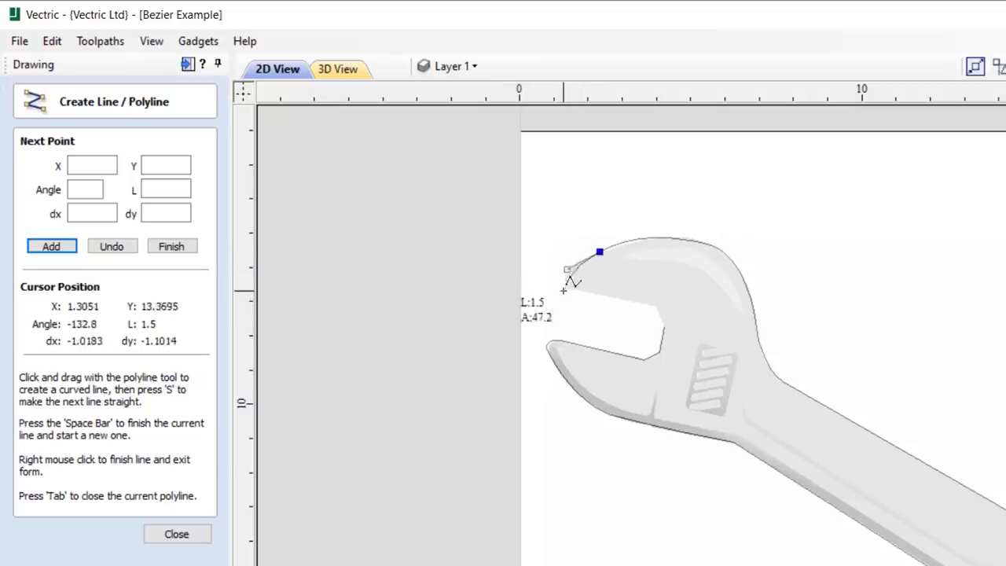
left_click(570, 281)
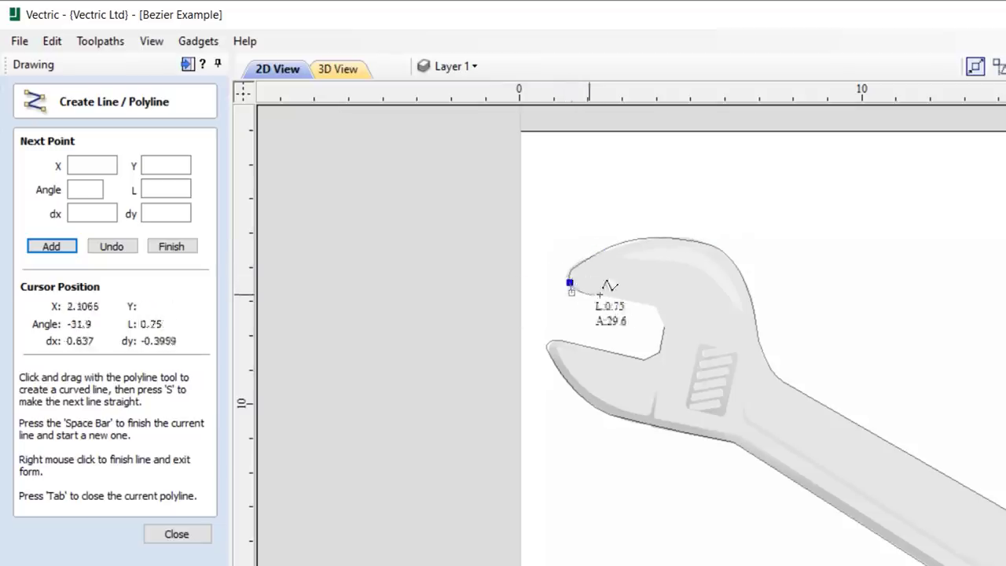
key("s")
left_click(652, 305)
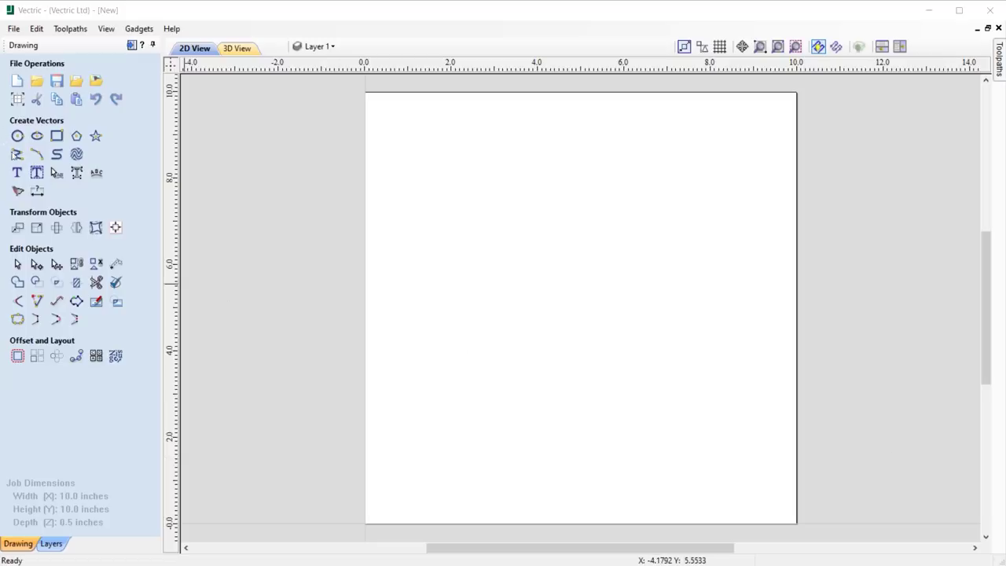
Step: Draw a radiused-external-corner rectangle about 5.84 x 2.97 inches in the middle of the page
left_click(60, 136)
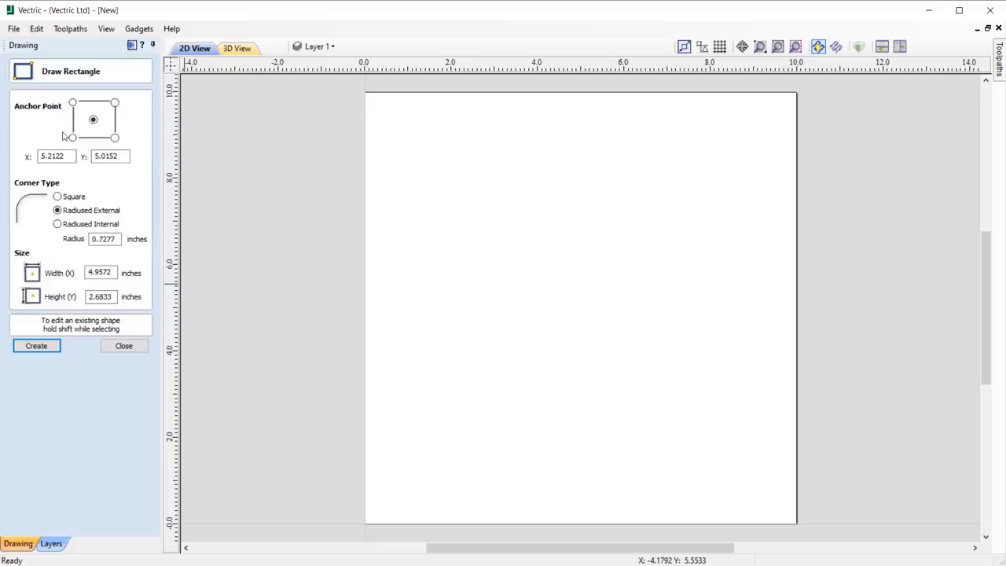
left_click(80, 227)
left_click(77, 213)
left_click(115, 272)
left_click(113, 294)
left_click_drag(464, 254, 716, 383)
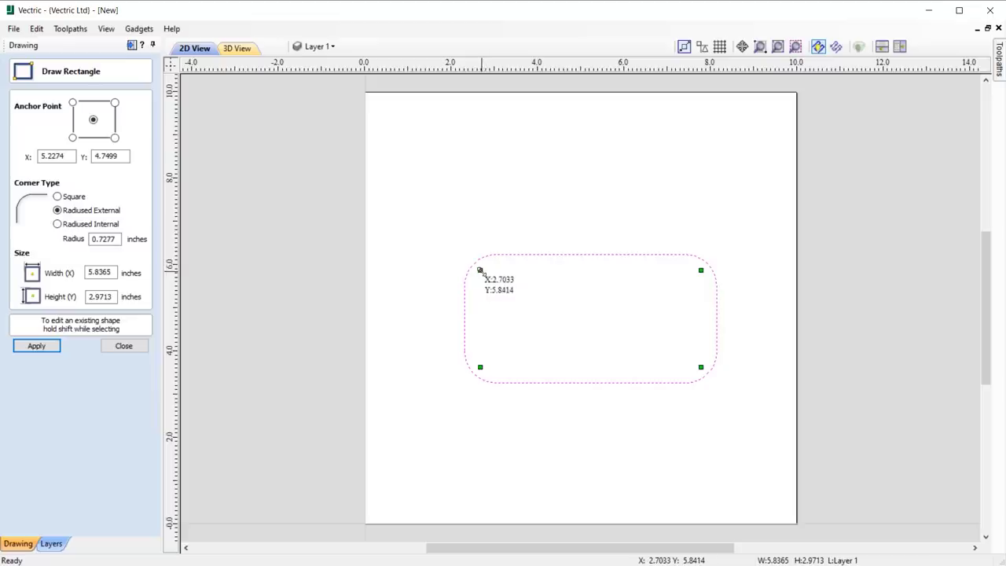
Step: Drag the corner handles to set the rectangle's corner radius to 1.0612 inches
mouse_move(480, 270)
left_mouse_down()
mouse_move(498, 286)
mouse_move(475, 272)
left_mouse_up()
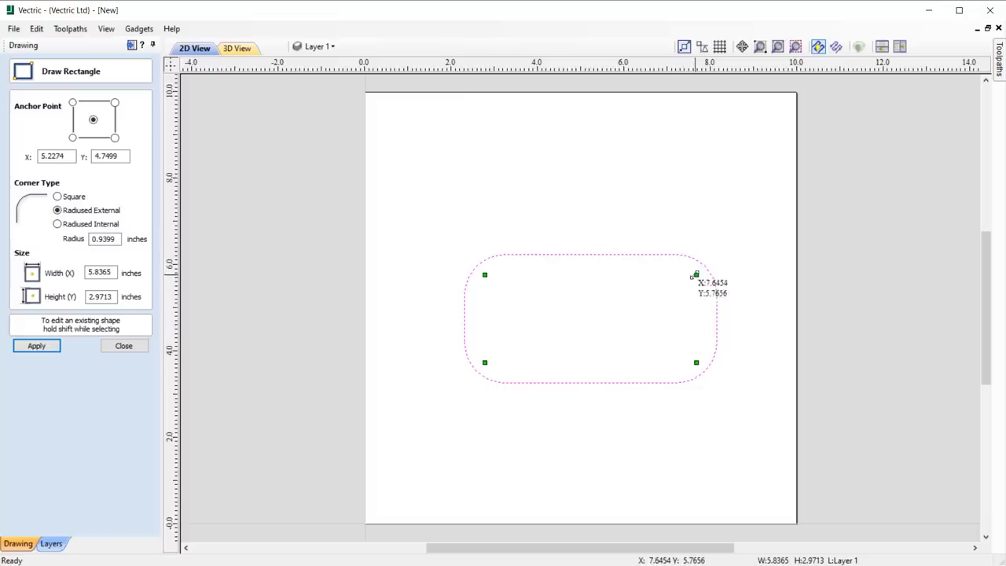
left_click_drag(696, 274, 712, 258)
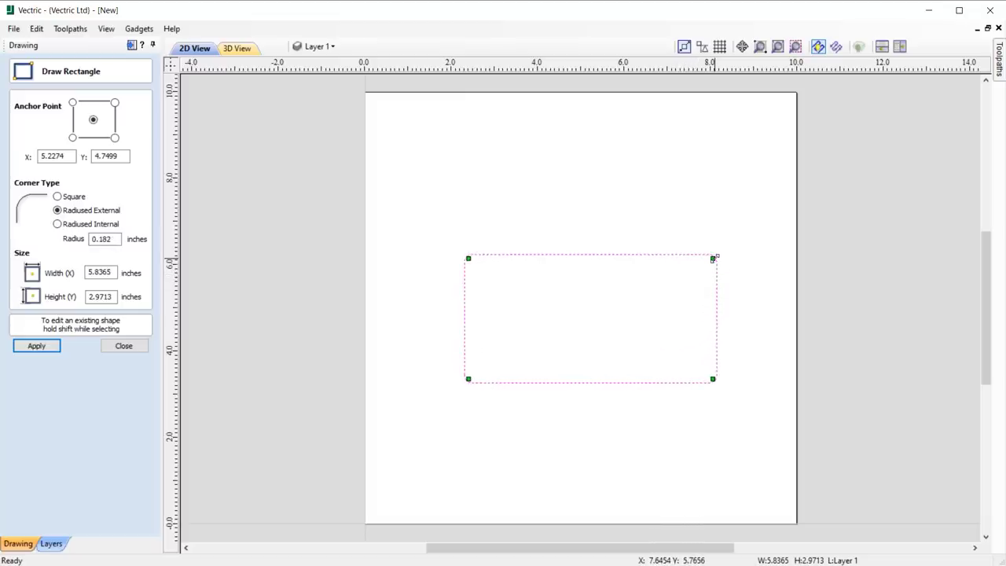
mouse_move(711, 379)
left_mouse_down()
mouse_move(690, 359)
mouse_move(702, 369)
left_mouse_up()
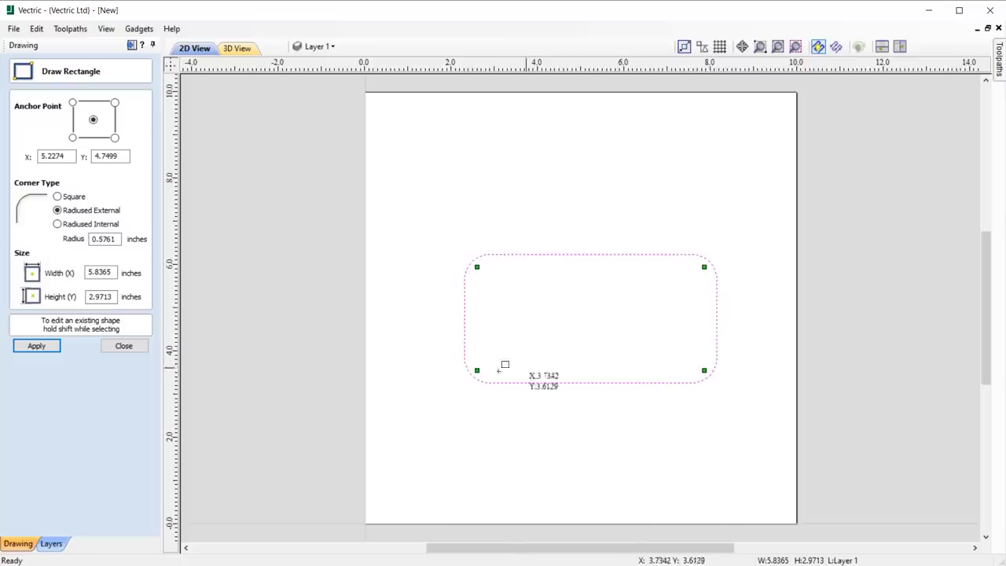
mouse_move(477, 367)
left_mouse_down()
mouse_move(497, 353)
mouse_move(478, 370)
left_mouse_up()
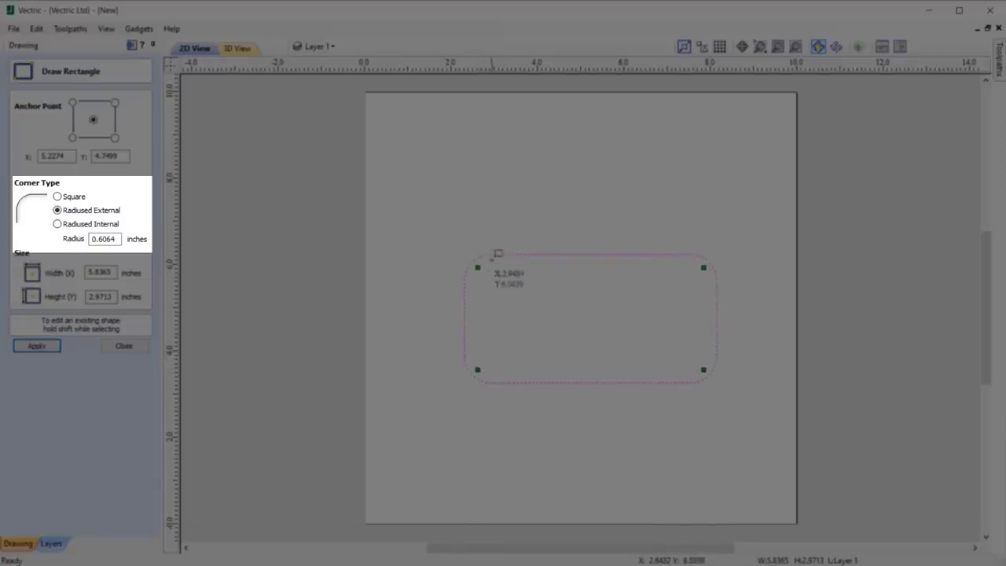
mouse_move(478, 267)
left_mouse_down()
mouse_move(488, 278)
mouse_move(427, 215)
mouse_move(481, 274)
mouse_move(455, 259)
mouse_move(445, 247)
mouse_move(488, 278)
left_mouse_up()
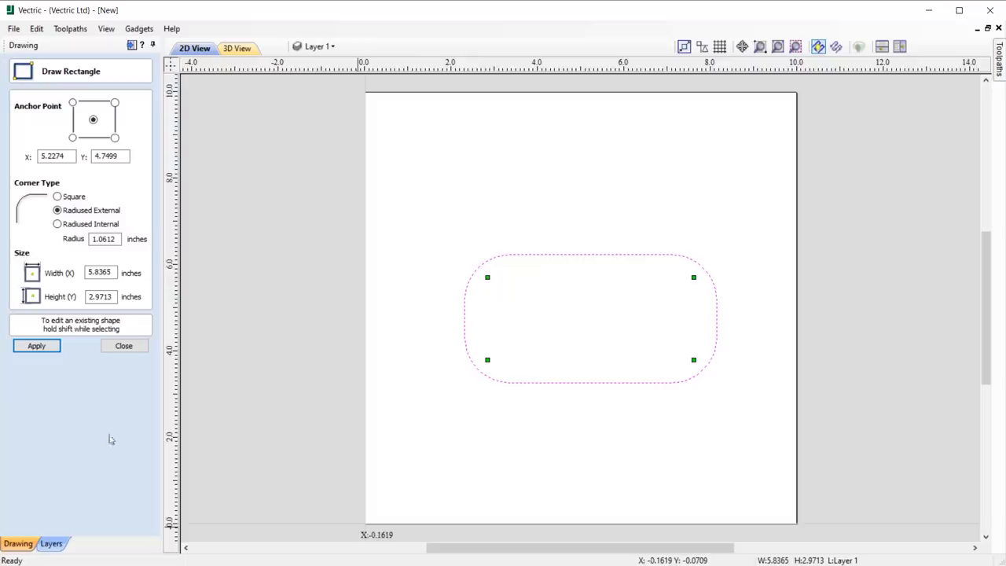
left_click(136, 347)
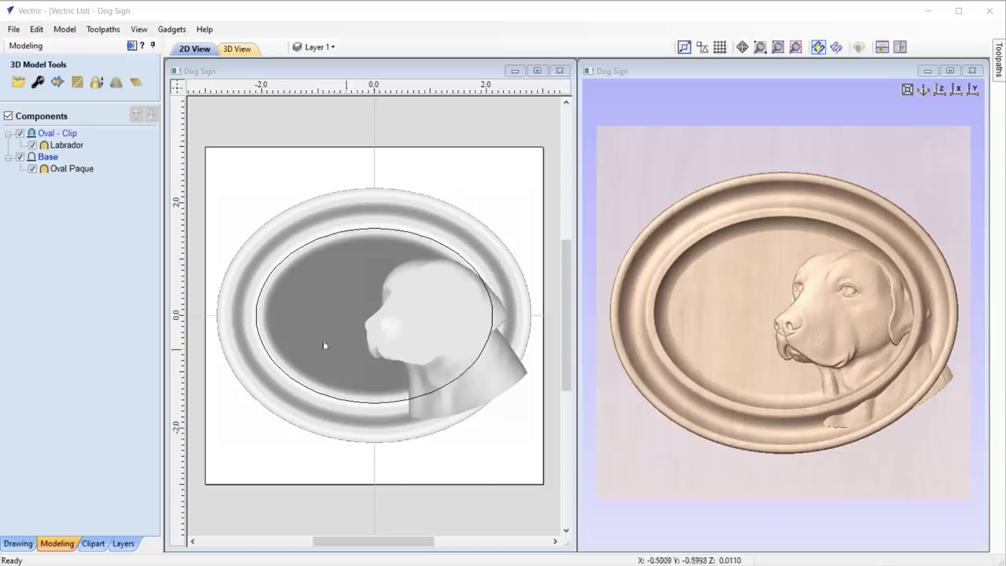
Step: Apply clipping on the Oval - Clip level so the Labrador is trimmed to the oval plaque
left_click(65, 171)
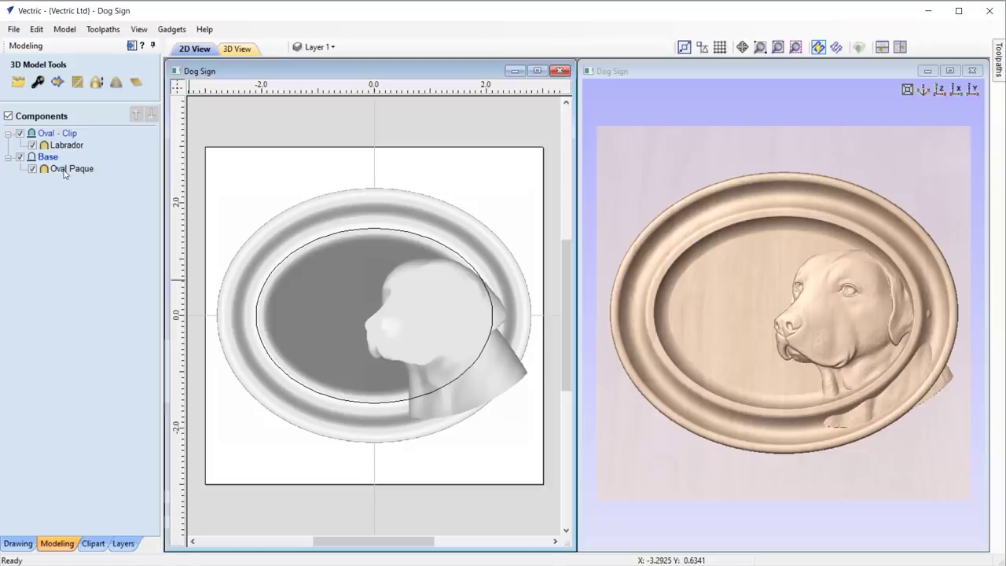
left_click(67, 145)
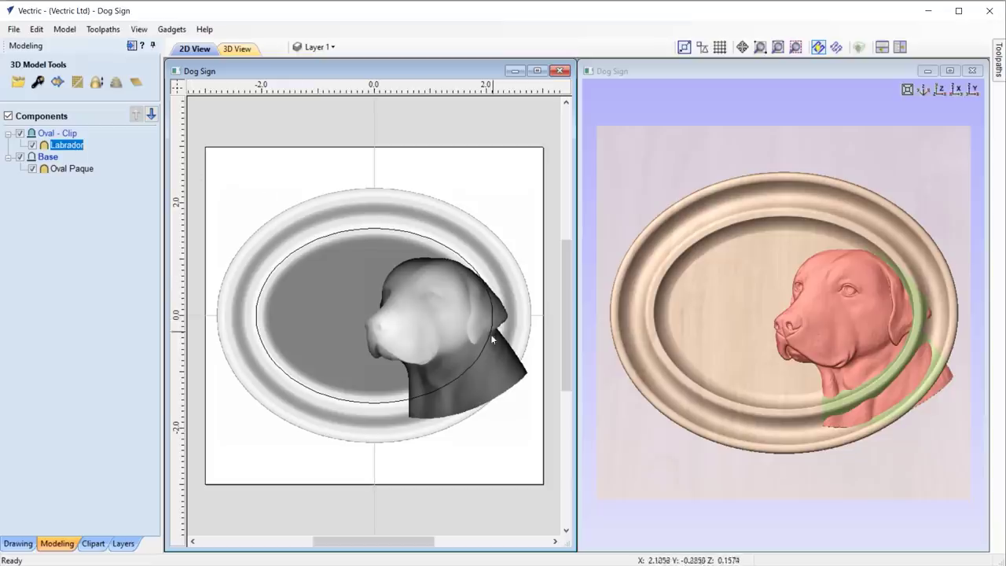
left_click(476, 359)
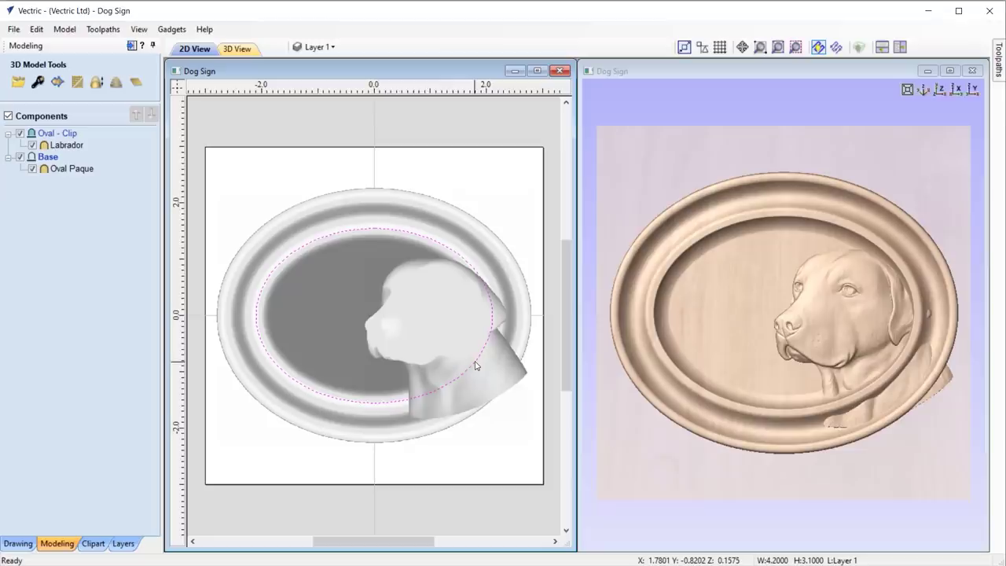
right_click(69, 136)
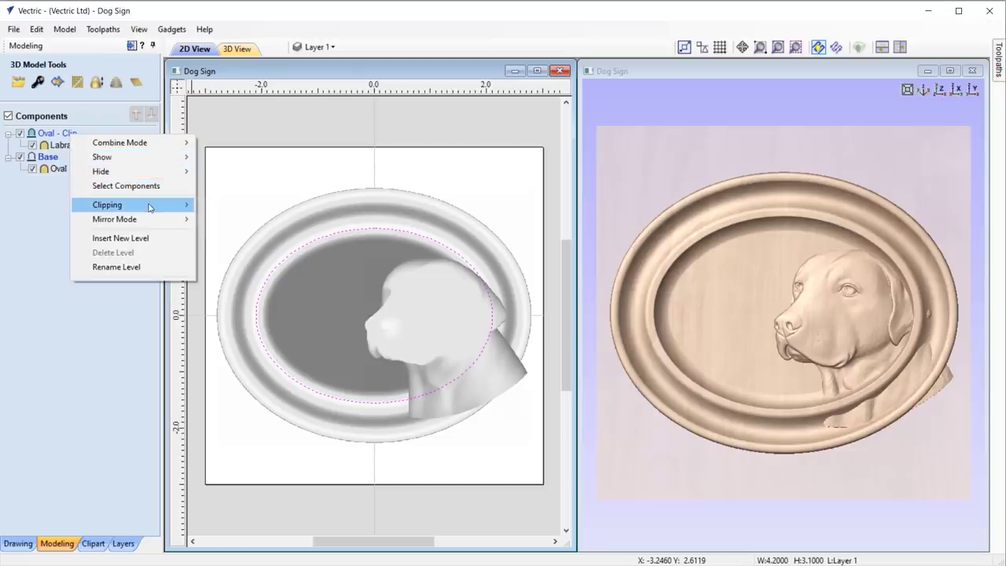
mouse_move(149, 207)
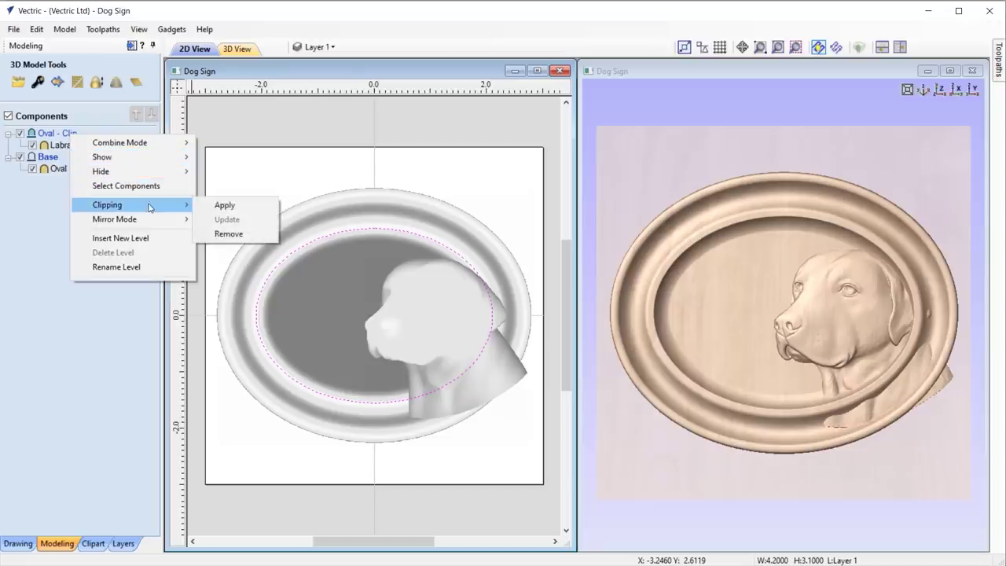
left_click(225, 205)
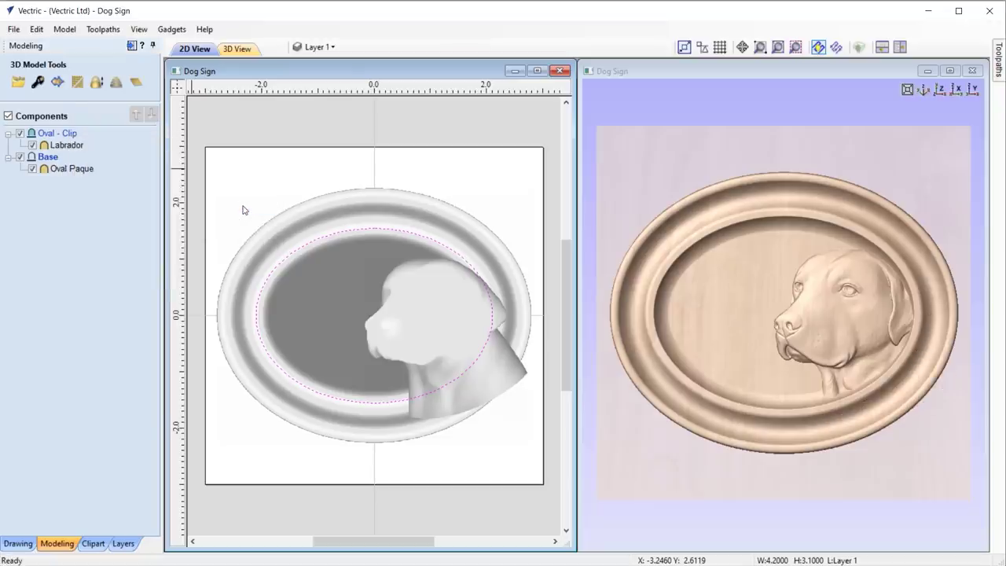
left_click_drag(814, 381, 864, 259)
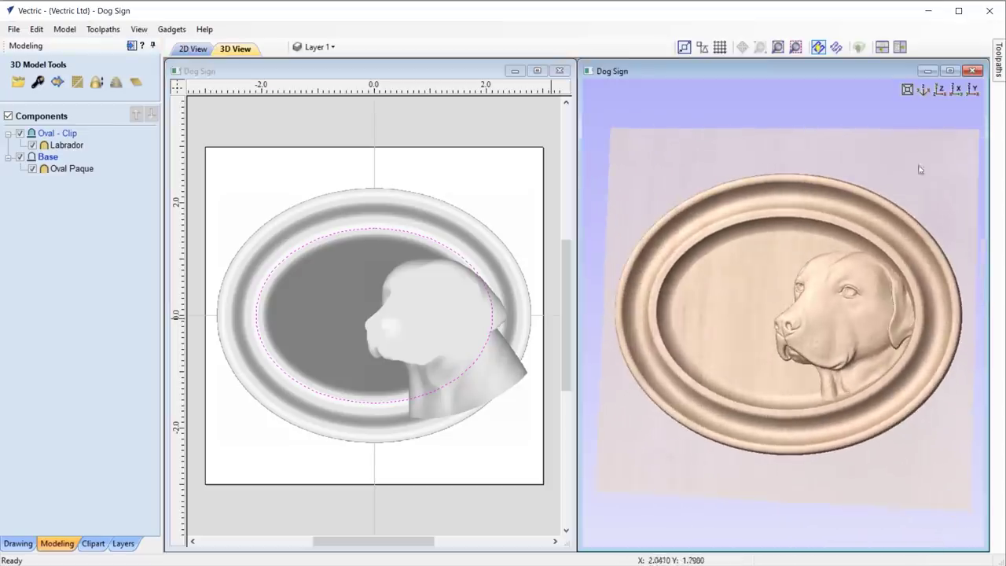
Step: Scale the Labrador and Oval Paque components down together in the 2D view
left_click(937, 93)
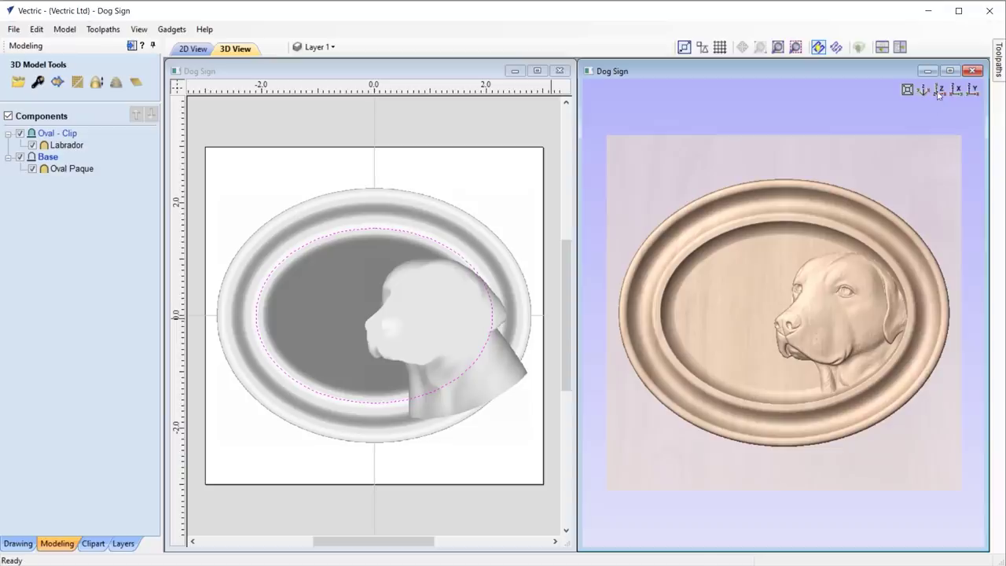
left_click(353, 284)
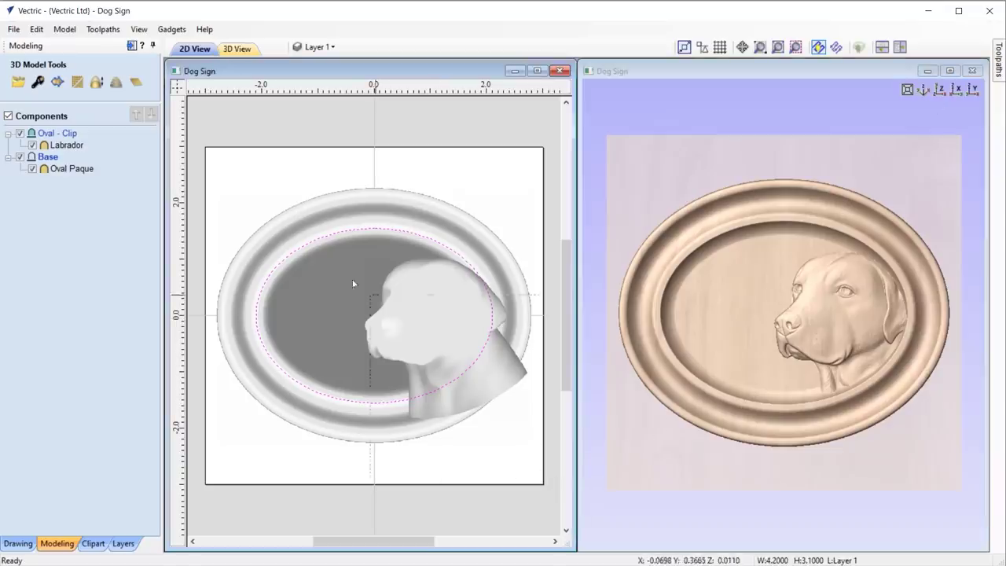
left_click(390, 245, "shift")
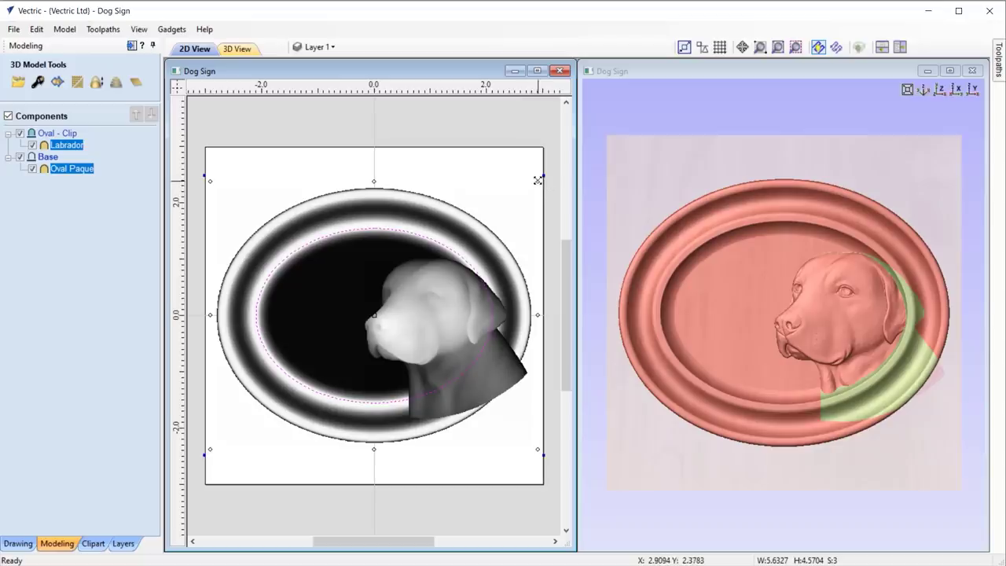
left_click_drag(537, 180, 489, 220)
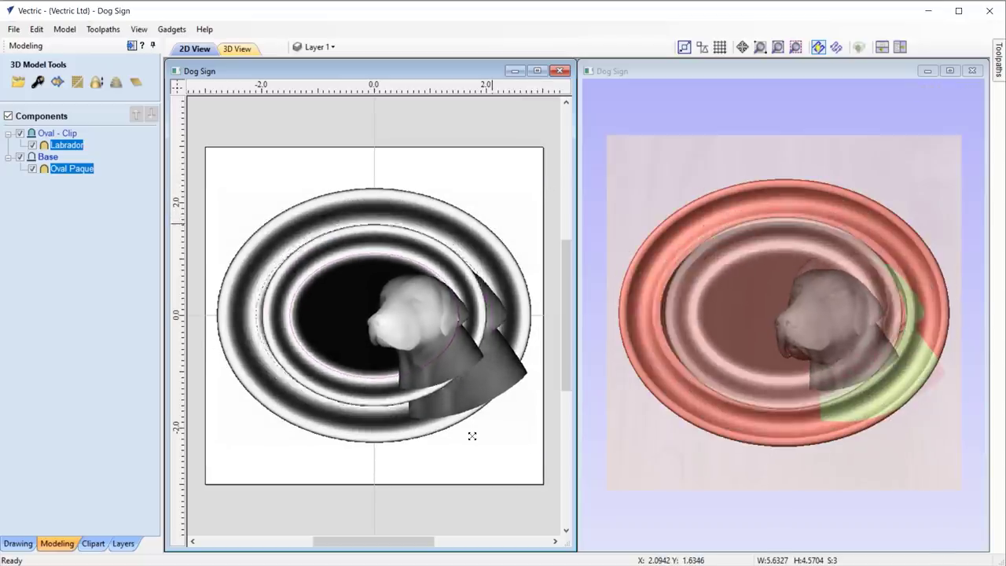
left_click_drag(471, 435, 476, 417)
left_click(473, 419)
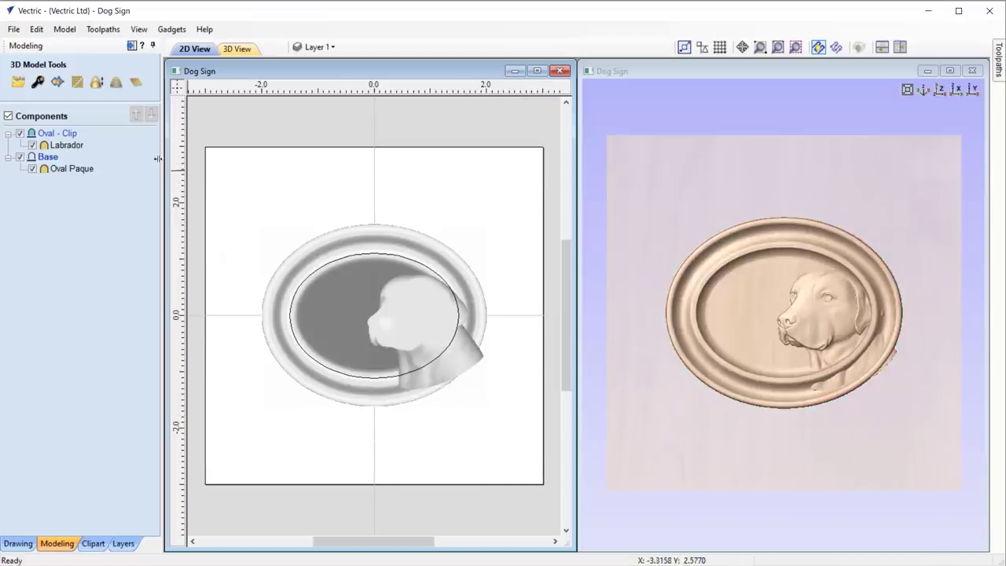
Step: Update the Oval - Clip level's clipping to fit the smaller oval
right_click(70, 132)
mouse_move(130, 206)
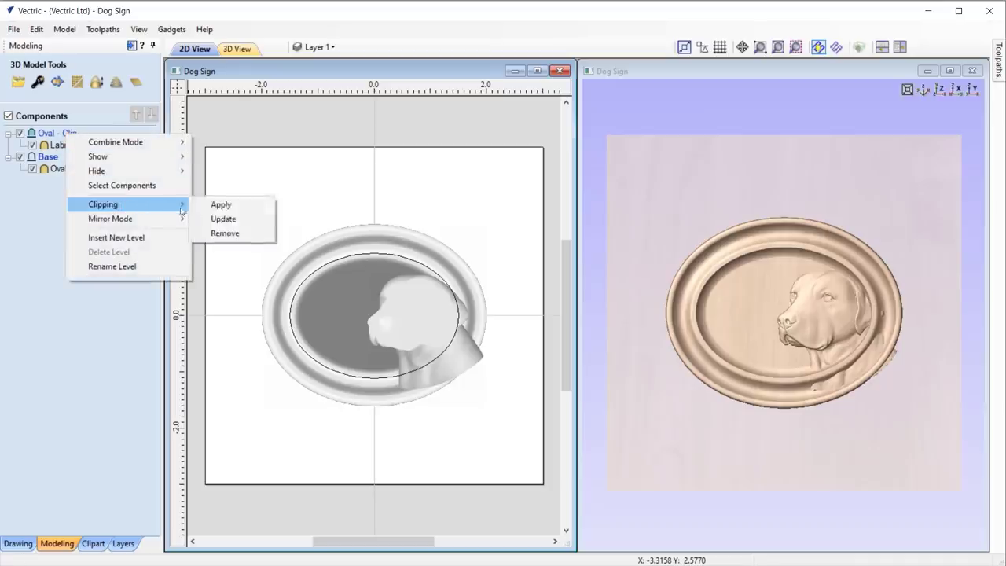
left_click(236, 221)
mouse_move(893, 393)
left_mouse_down()
mouse_move(868, 369)
mouse_move(888, 381)
left_mouse_up()
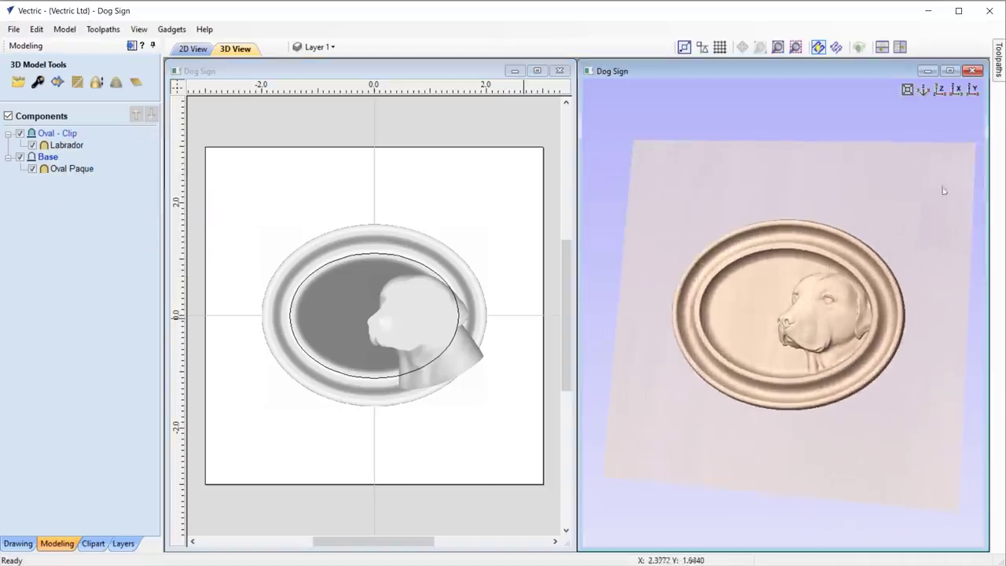
left_click(940, 90)
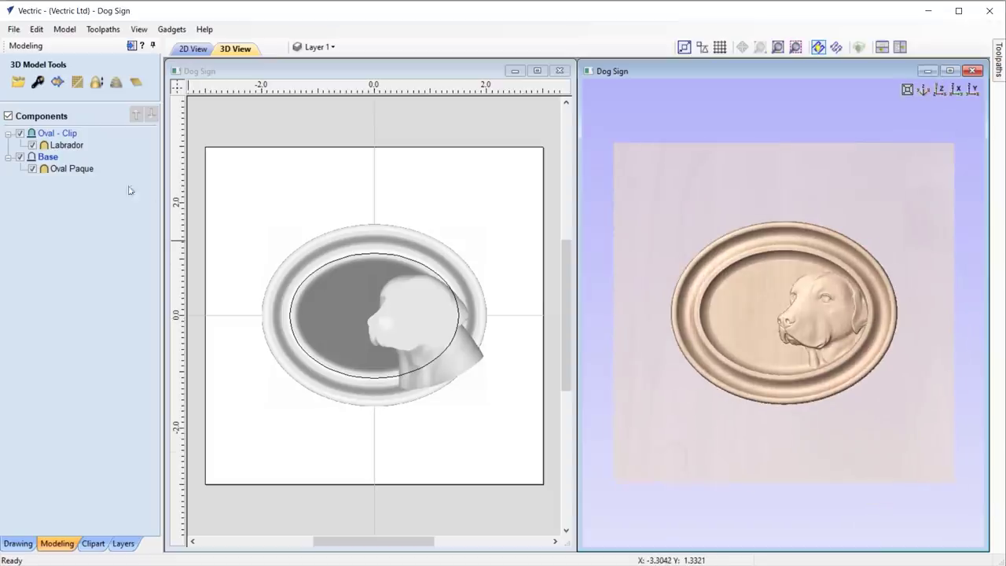
Step: Remove the clipping from the Oval - Clip level
right_click(61, 133)
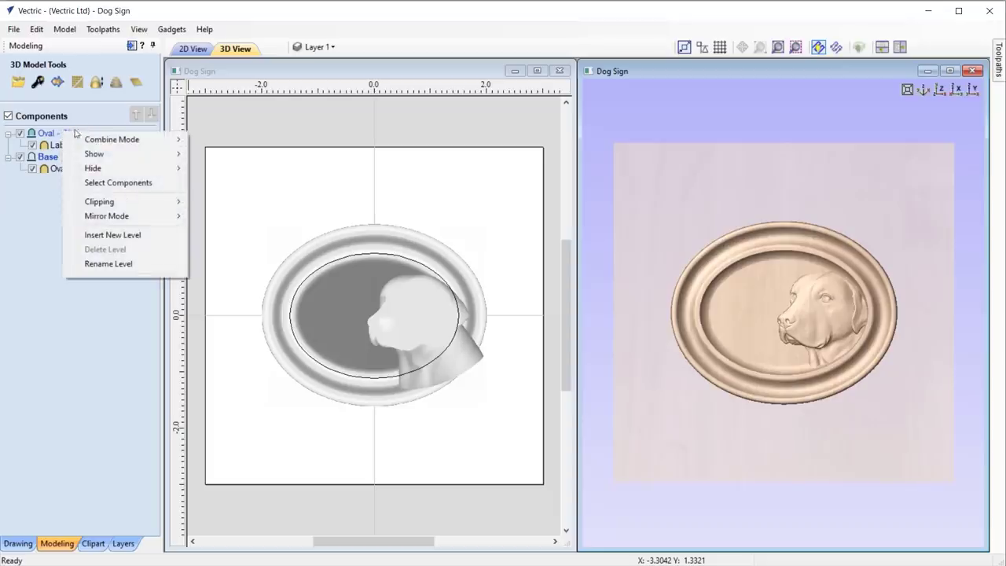
mouse_move(125, 207)
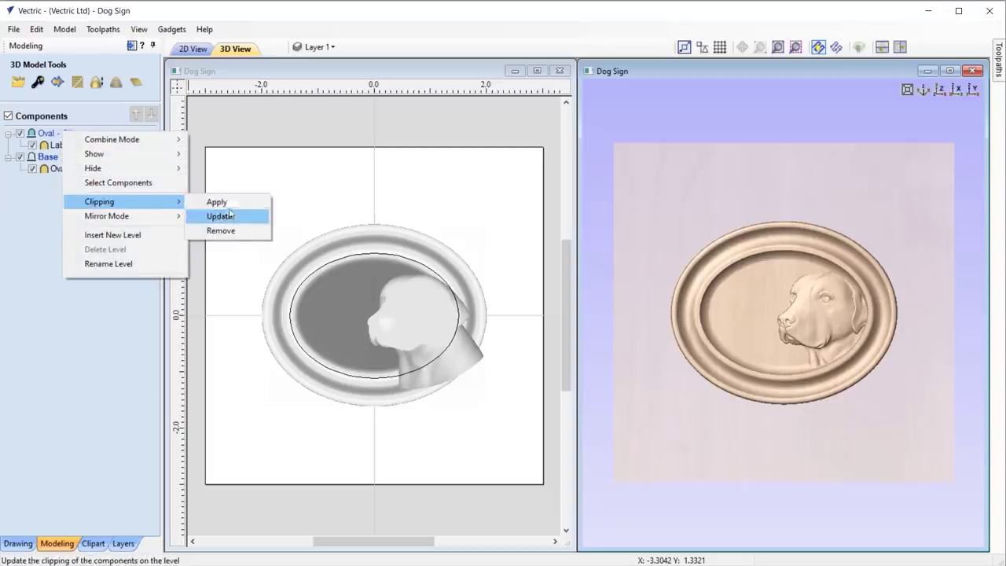
left_click(246, 232)
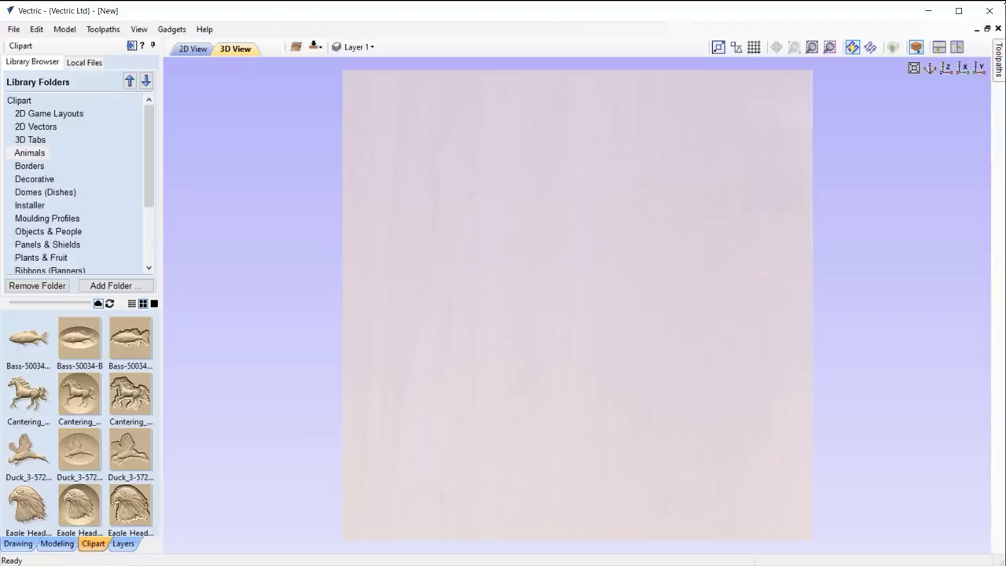
Step: Place the Bass fish clipart at the job centre and copy it to the other side
left_click_drag(28, 337, 26, 335)
double_click(26, 336)
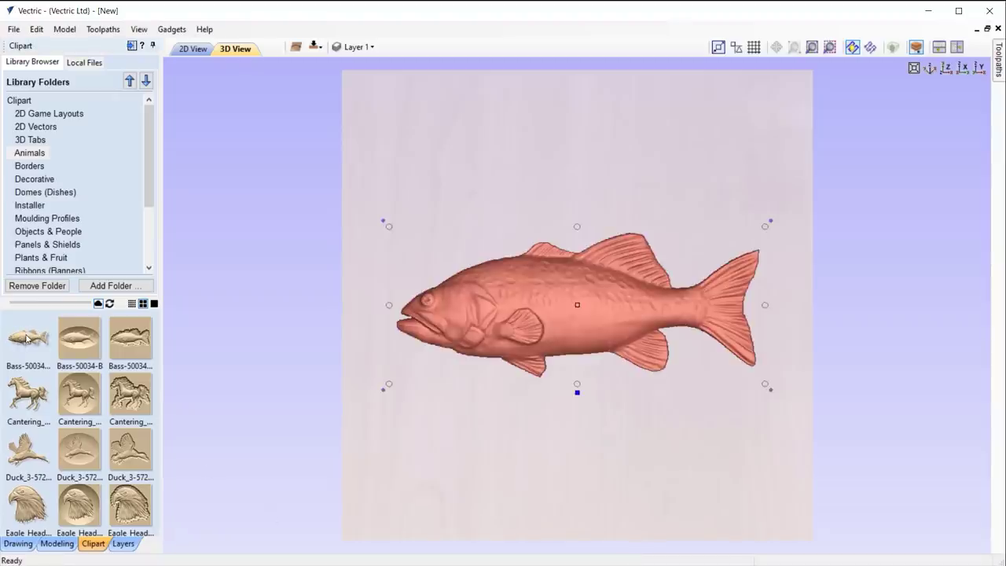
right_click(610, 301)
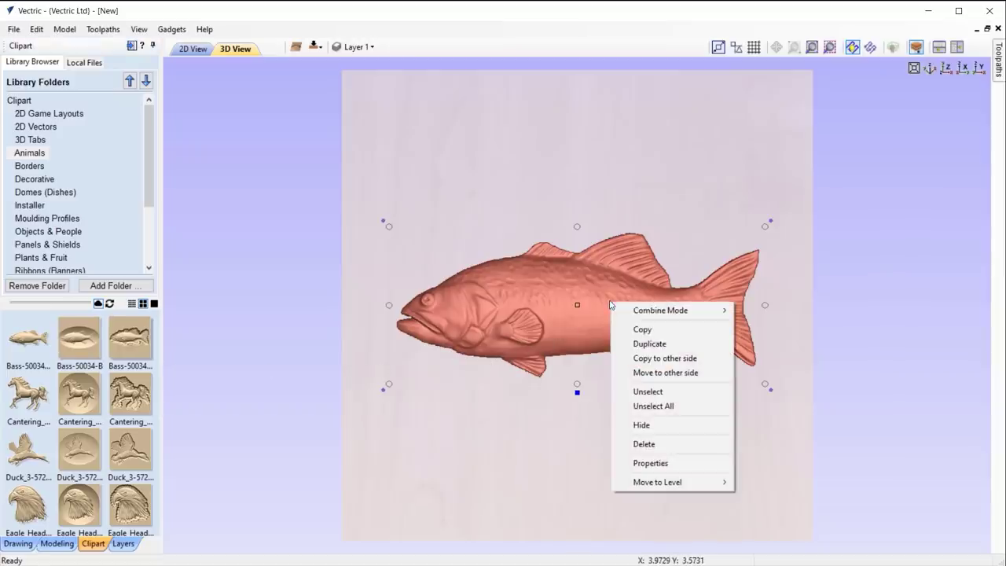
left_click(709, 364)
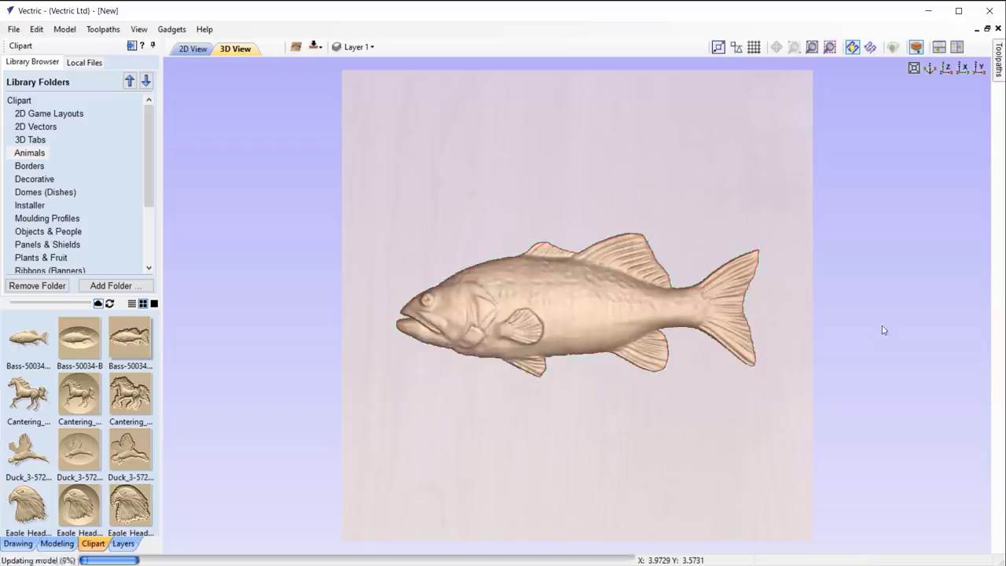
left_click_drag(881, 325, 937, 212)
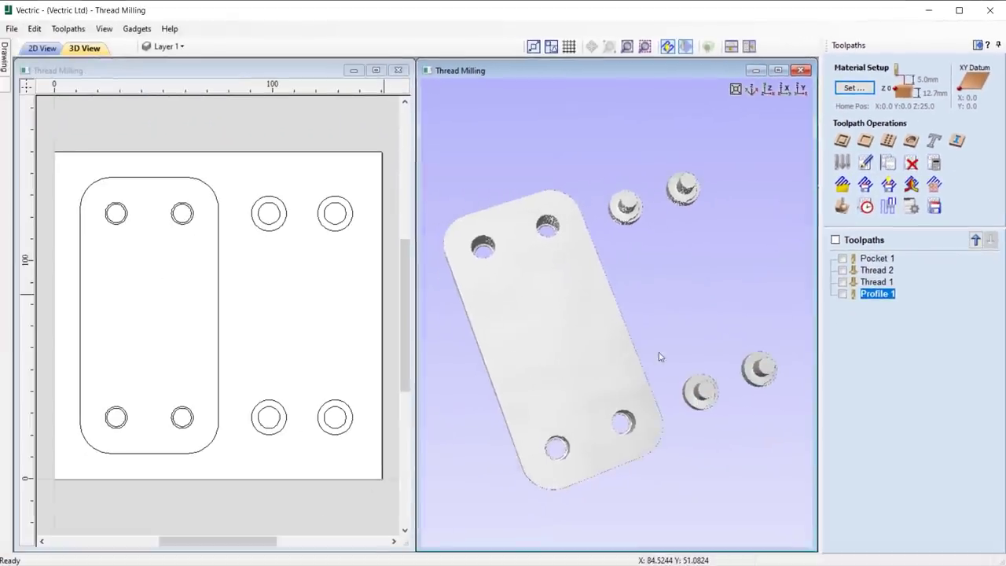
Step: Orbit the Thread Milling plate in 3D to inspect its thickness and threaded studs
mouse_move(658, 356)
left_mouse_down()
mouse_move(597, 359)
mouse_move(662, 327)
mouse_move(570, 280)
mouse_move(592, 341)
mouse_move(644, 327)
mouse_move(649, 299)
mouse_move(646, 339)
mouse_move(659, 359)
mouse_move(637, 357)
mouse_move(663, 339)
mouse_move(665, 322)
mouse_move(620, 359)
left_mouse_up()
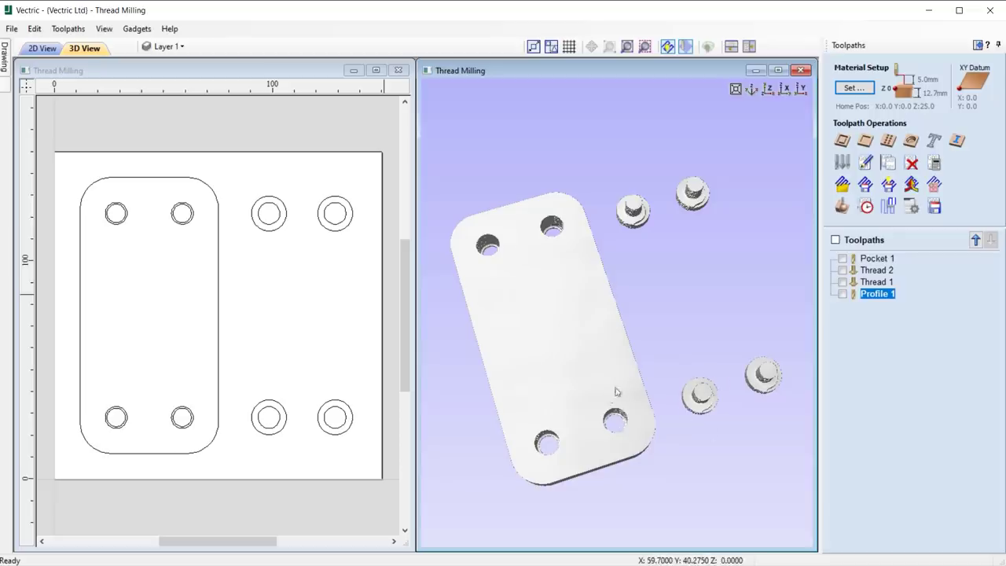
left_click_drag(617, 329, 634, 414)
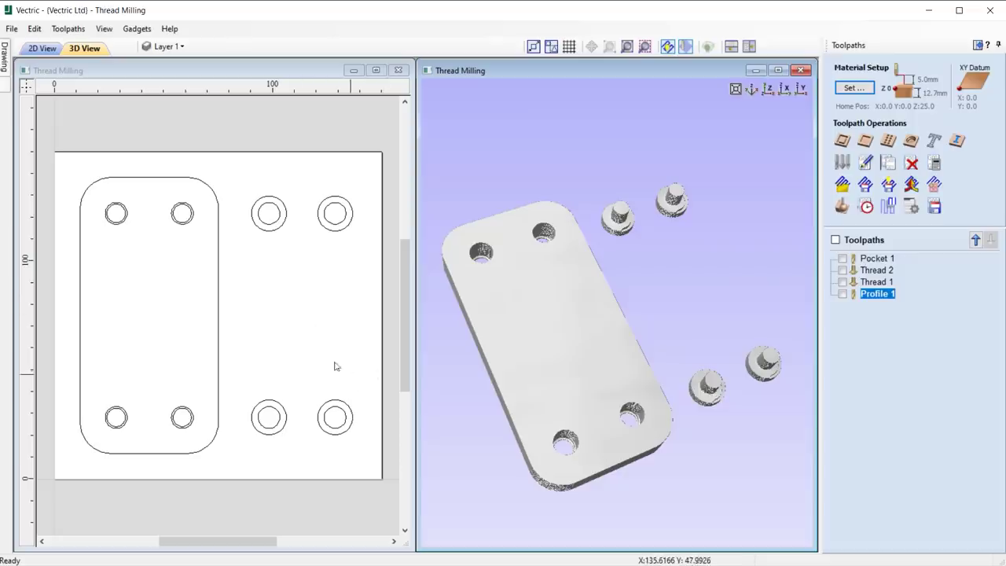
Step: Select the four hole circles and start a thread milling toolpath, keeping the current cutter
left_click(182, 211)
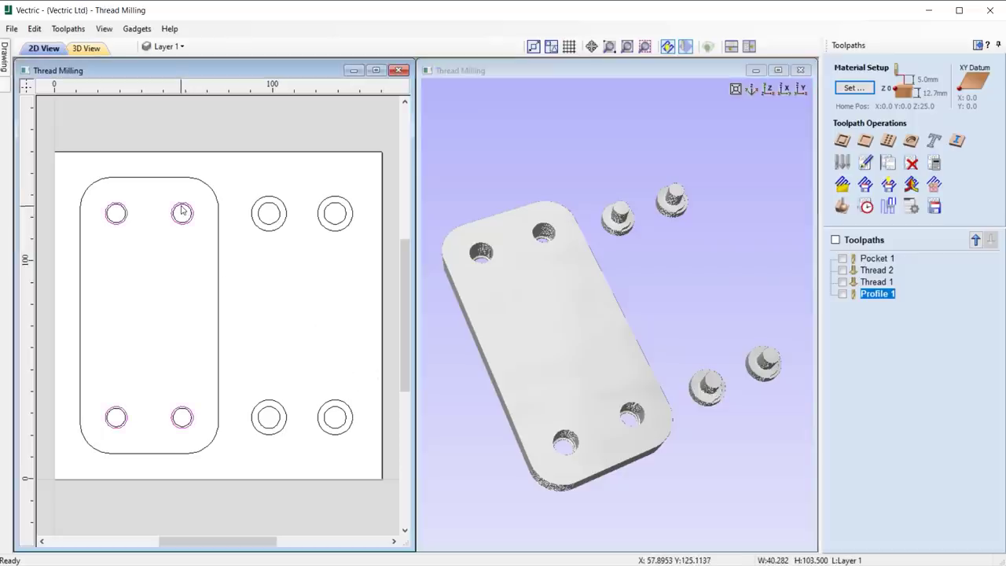
left_click(910, 141)
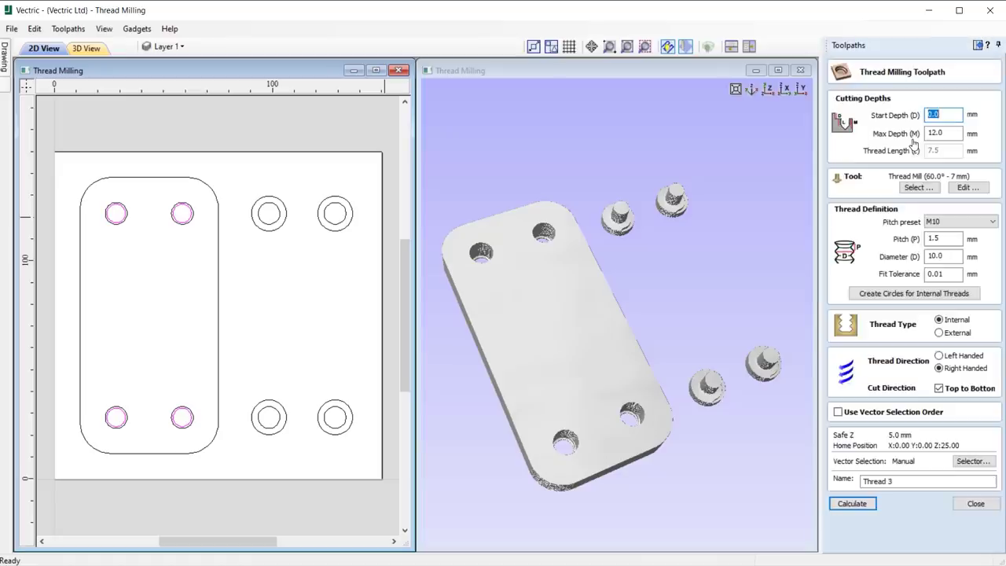
left_click(919, 187)
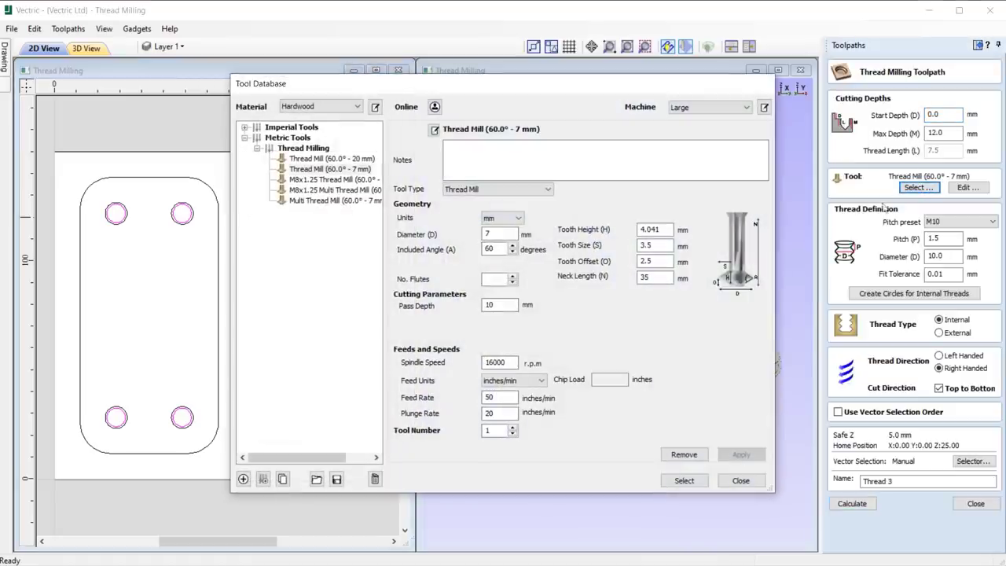
left_click(334, 189)
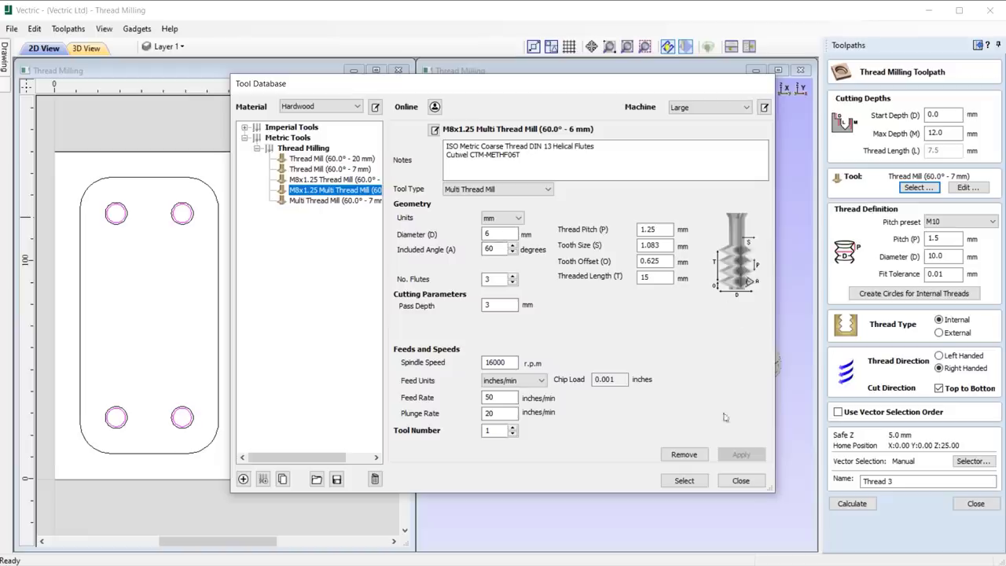
left_click(741, 480)
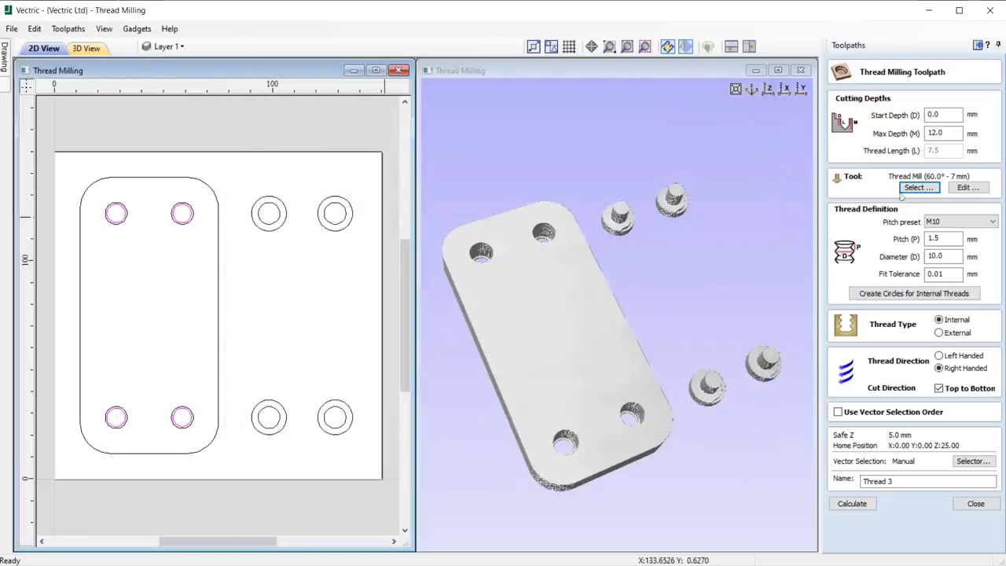
left_click(941, 134)
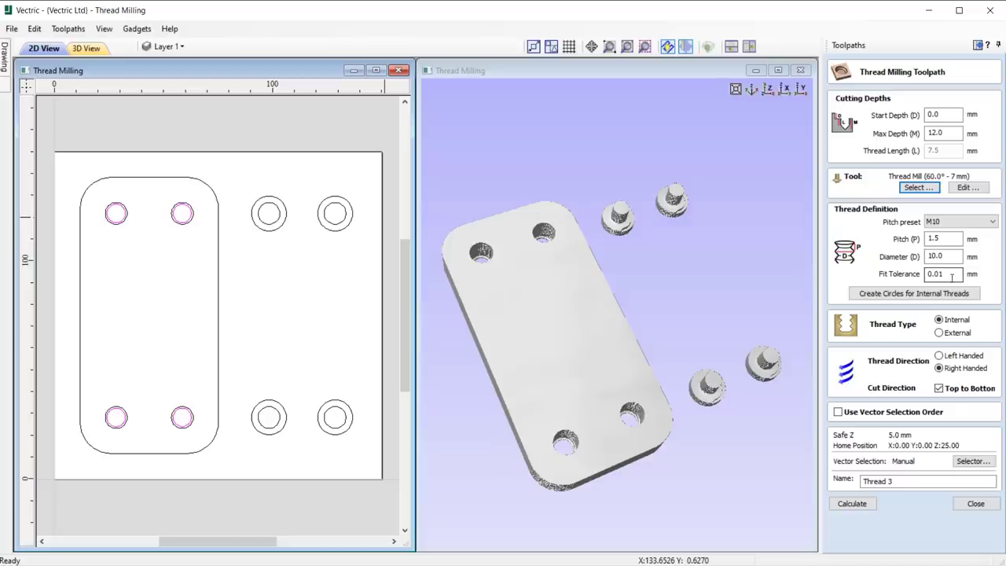
Step: Set pitch preset M10 with an internal, right-handed thread and calculate Thread 3
left_click(960, 221)
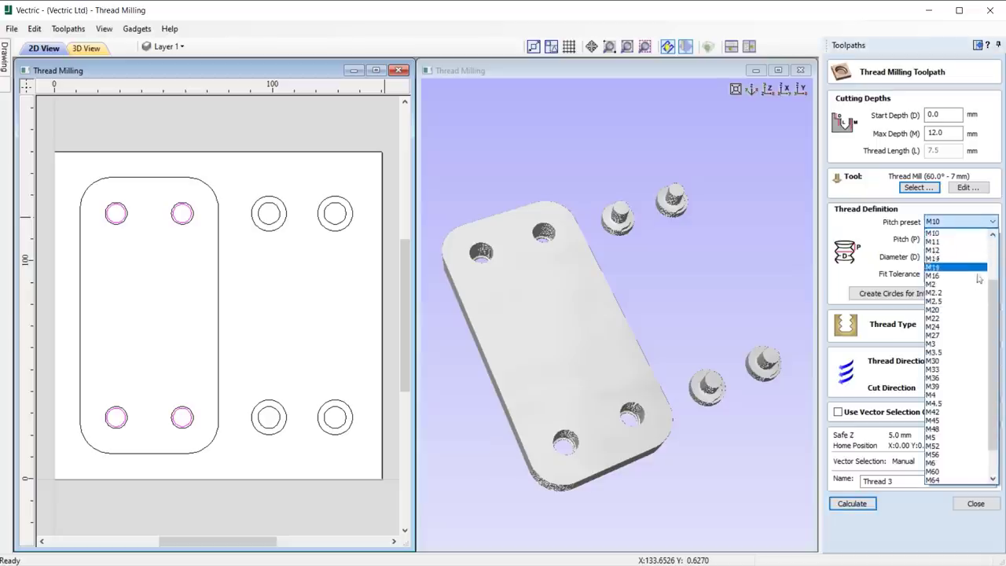
scroll(994, 248, "up", 1)
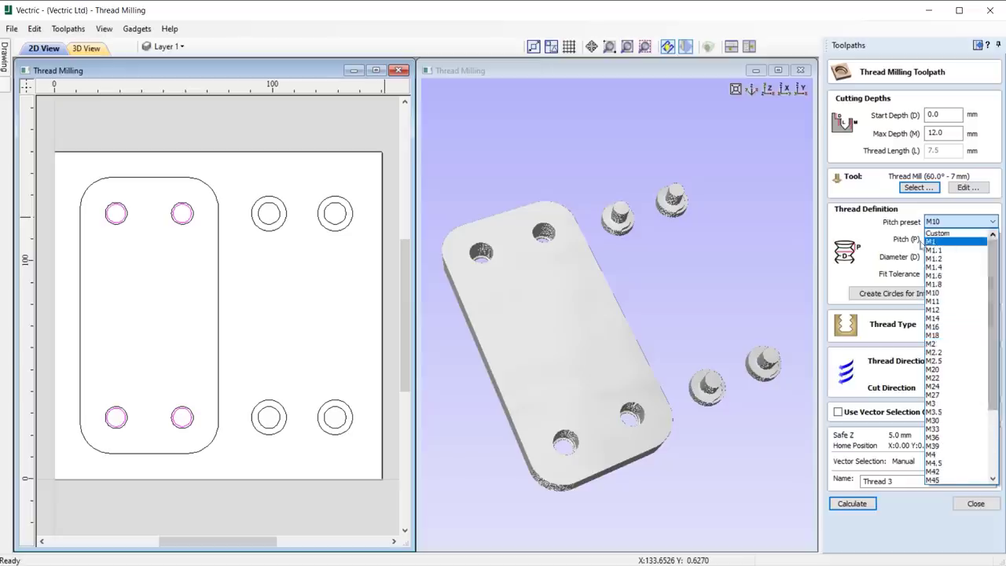
left_click(870, 247)
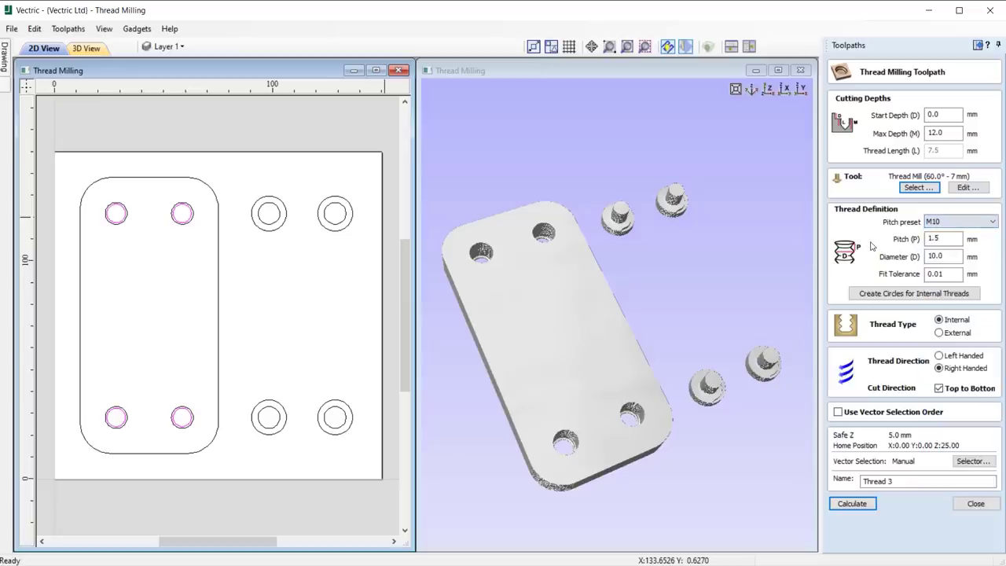
left_click(958, 335)
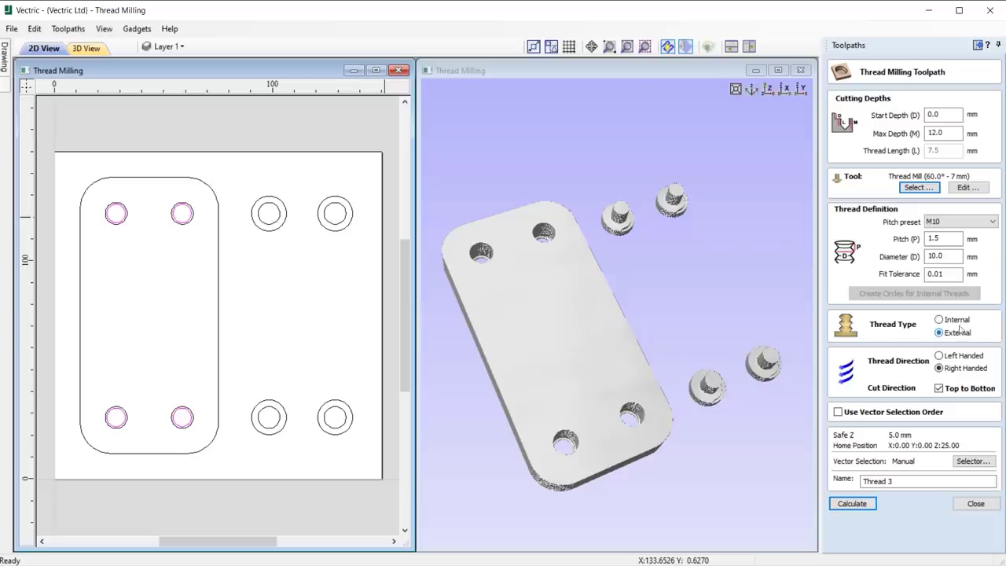
left_click(959, 322)
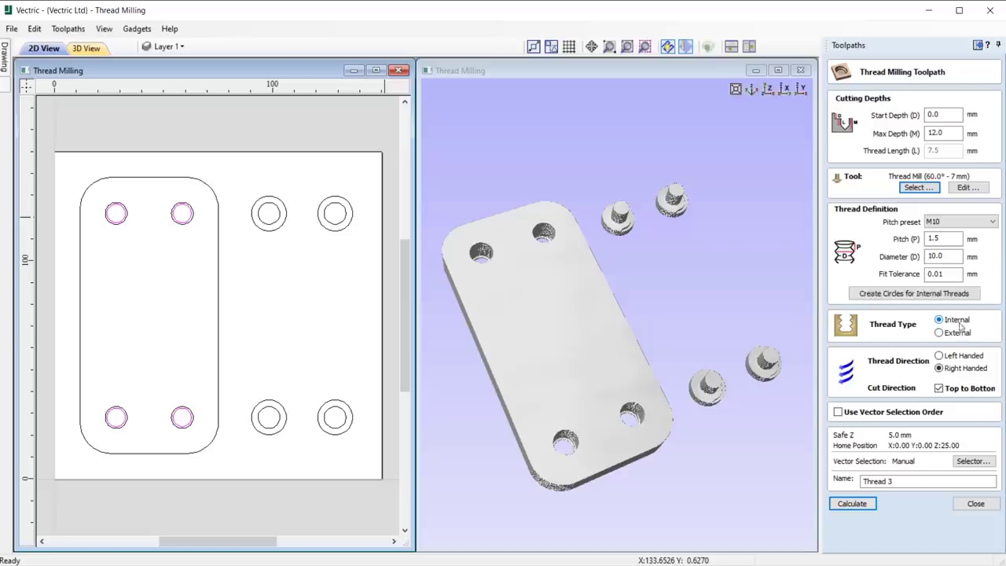
left_click(963, 355)
left_click(963, 369)
left_click(852, 502)
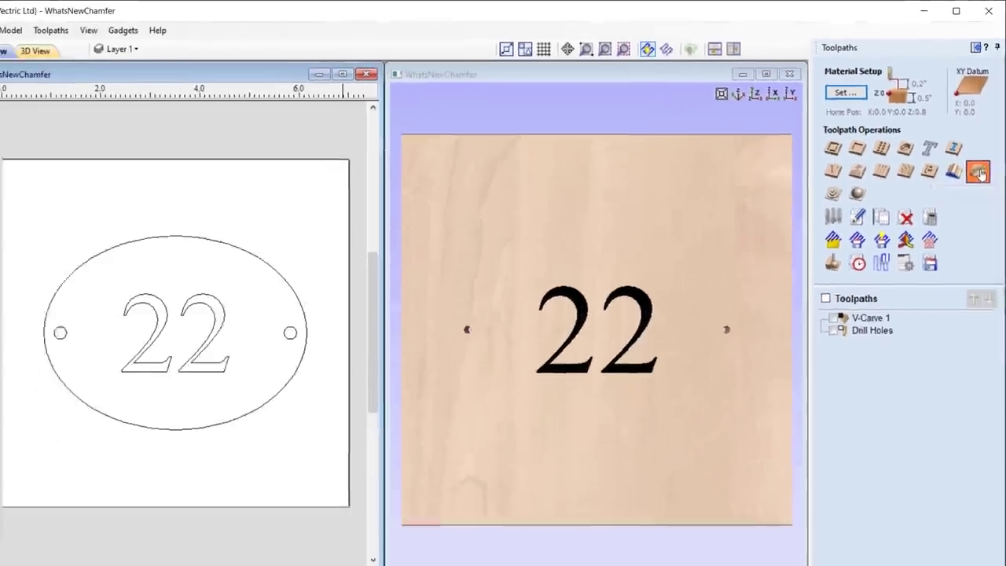
Step: Start a new Chamfer toolpath for the oval 22 plaque
left_click(957, 330)
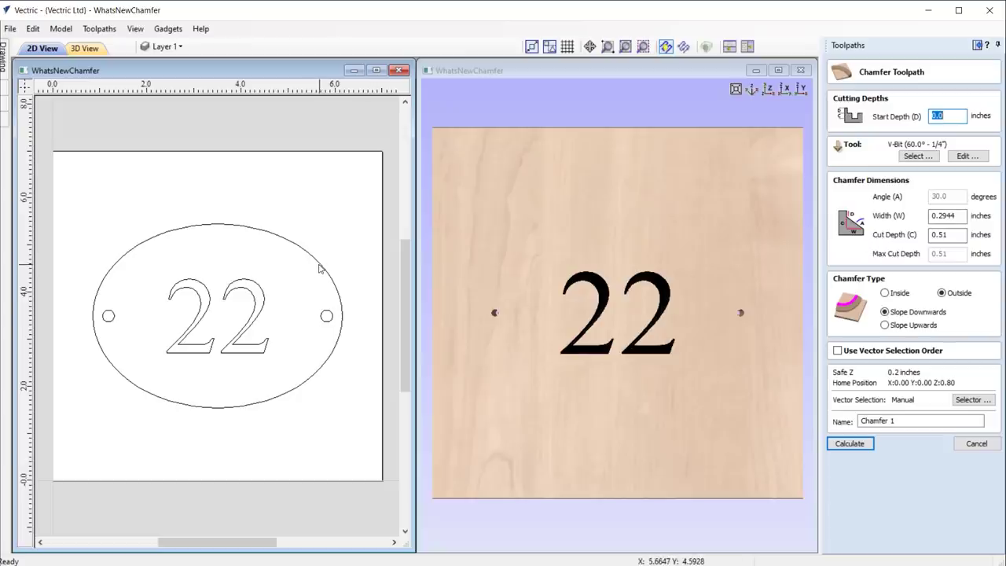
Step: Pick the oval border as the chamfer vector and set the cut depth to 0.51 inches
left_click(321, 267)
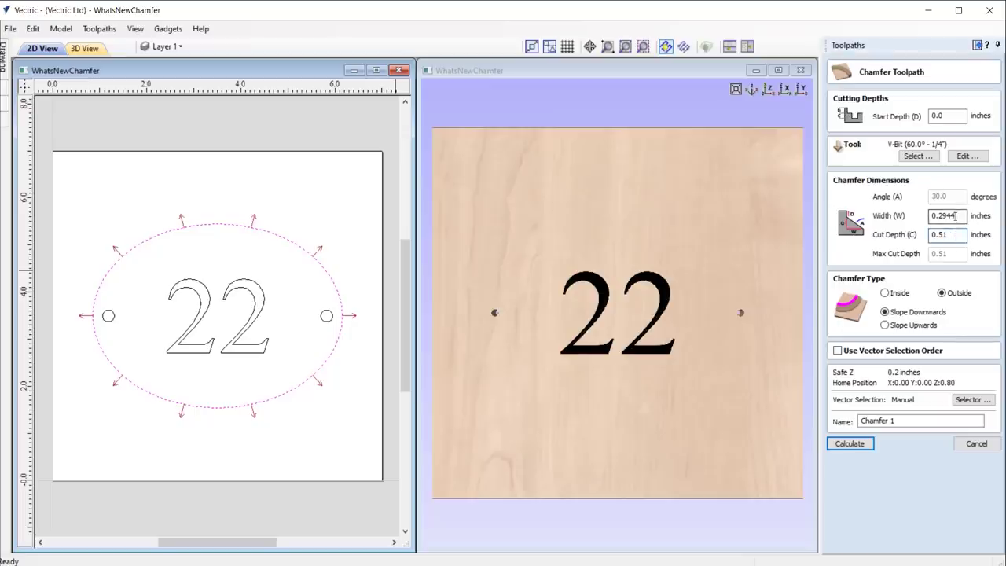
left_click_drag(948, 235, 942, 234)
type("2")
type("1")
key("Return")
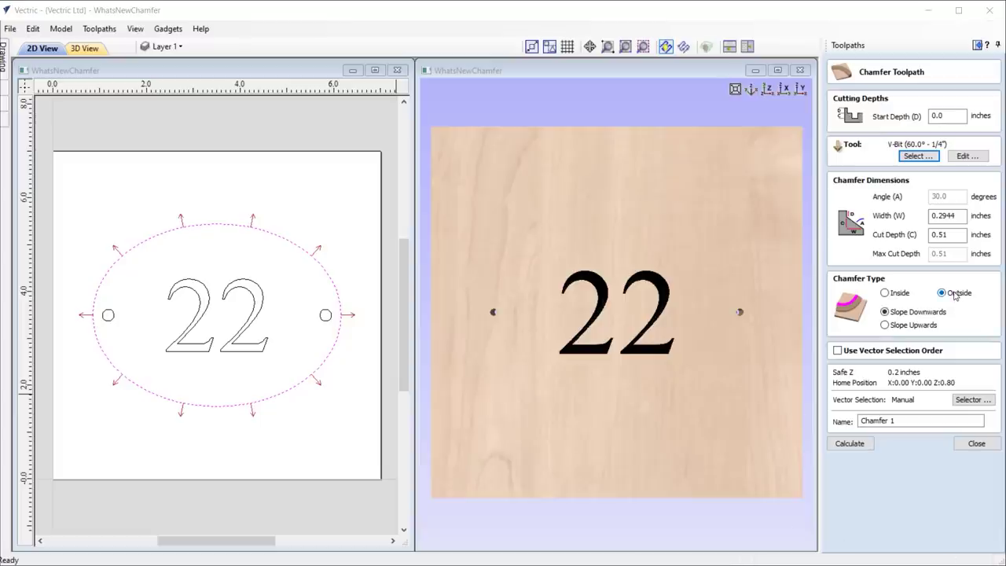
Step: Set the chamfer type to Outside the oval border
left_click(903, 294)
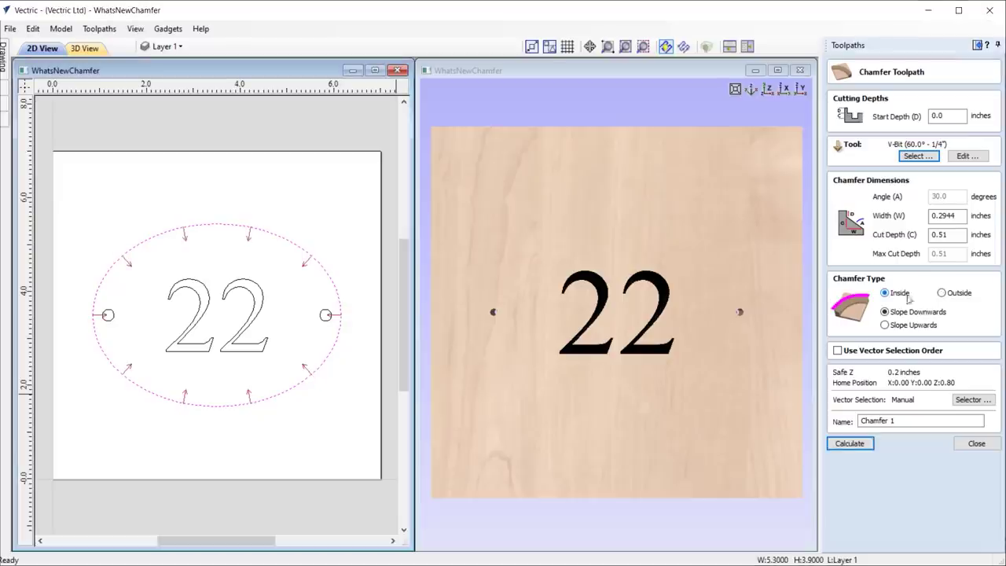
left_click(953, 294)
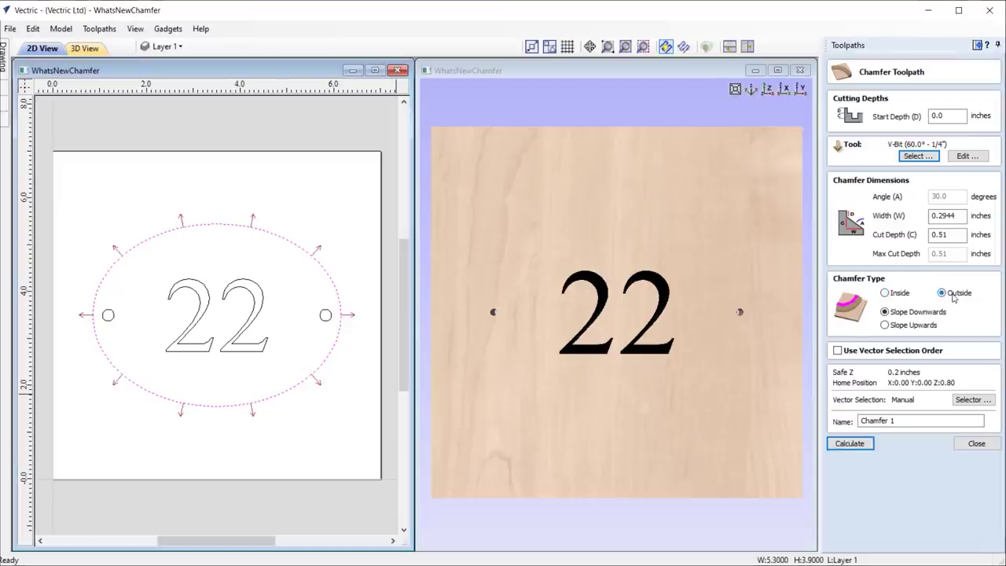
left_click(904, 297)
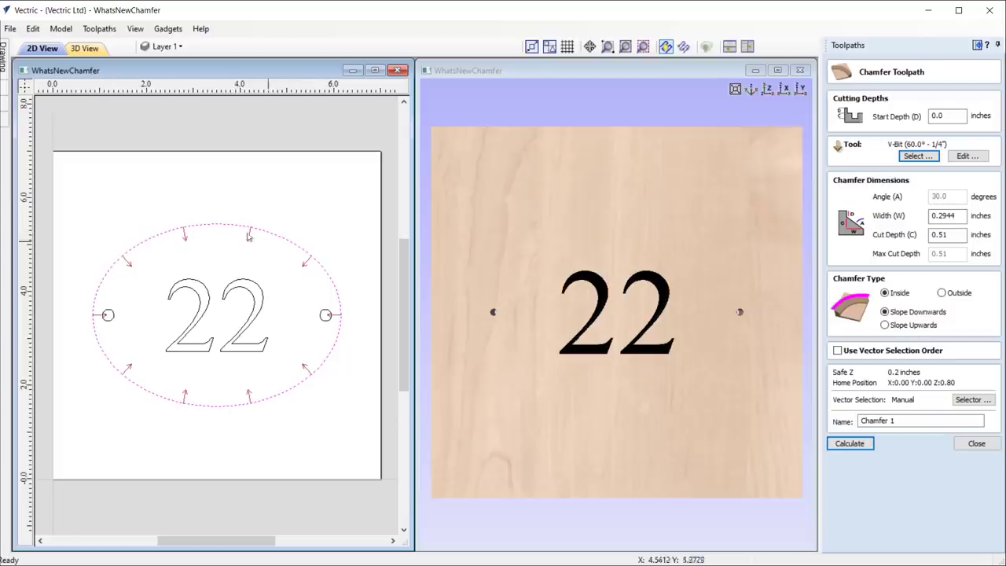
left_click(942, 292)
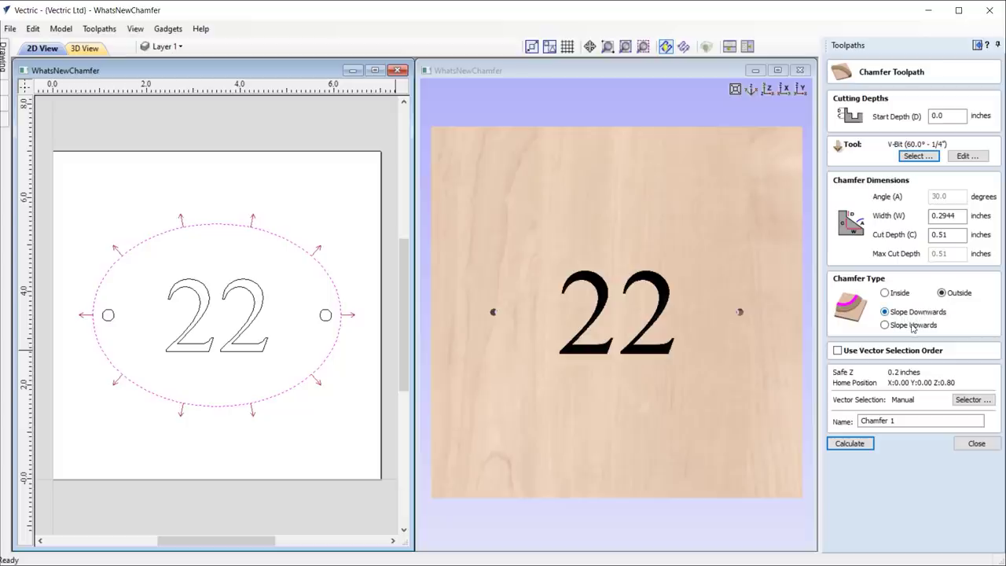
Step: Make the chamfer slope downwards and calculate Chamfer 1, accepting the cut-through warning
left_click(912, 326)
left_click(911, 314)
left_click(910, 330)
left_click(909, 314)
left_click(910, 326)
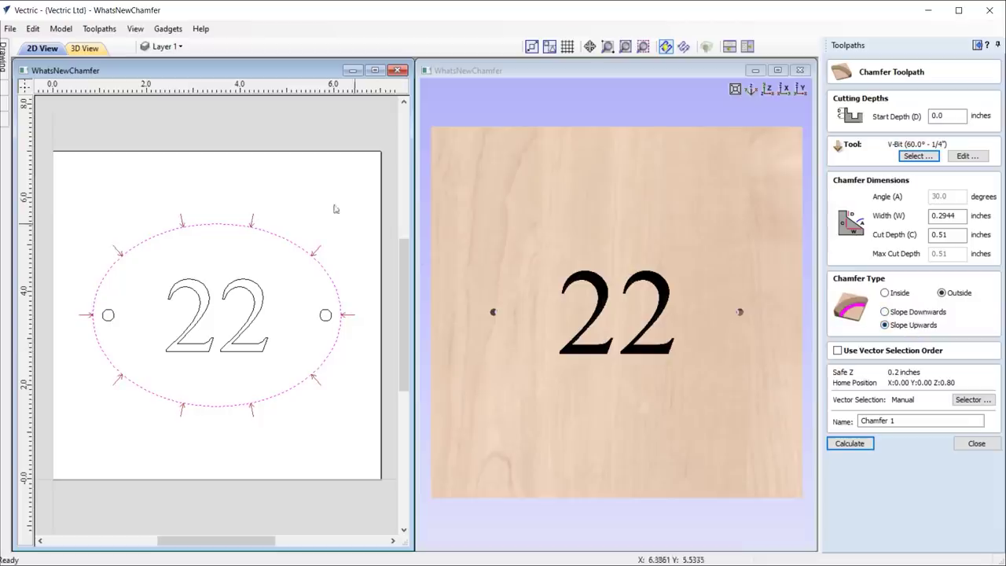
left_click(911, 317)
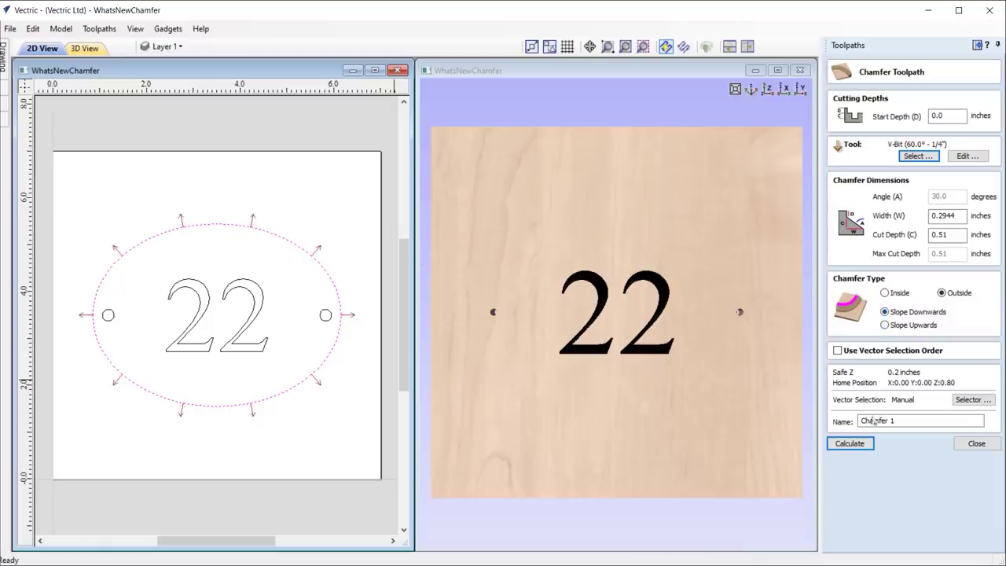
left_click(849, 443)
left_click(470, 362)
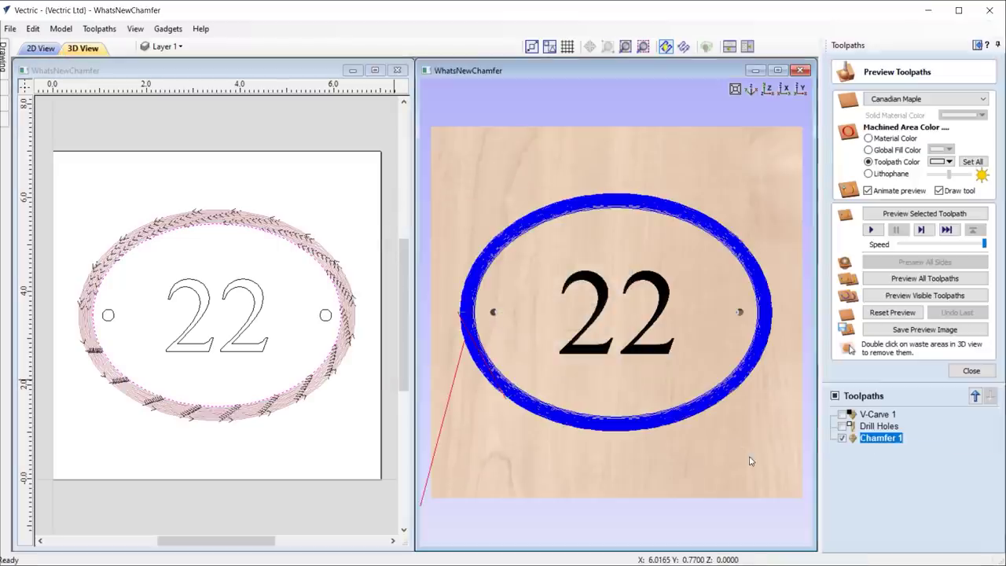
Step: Preview the bevelled oval plaque in 3D, then begin a second chamfer toolpath
left_click(924, 213)
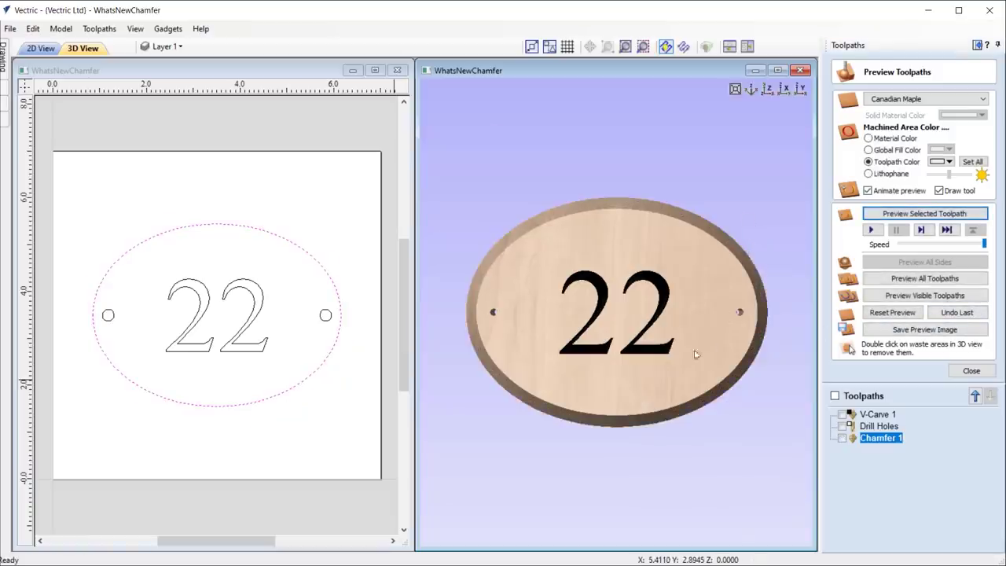
mouse_move(696, 353)
left_mouse_down()
mouse_move(668, 337)
mouse_move(707, 361)
left_mouse_up()
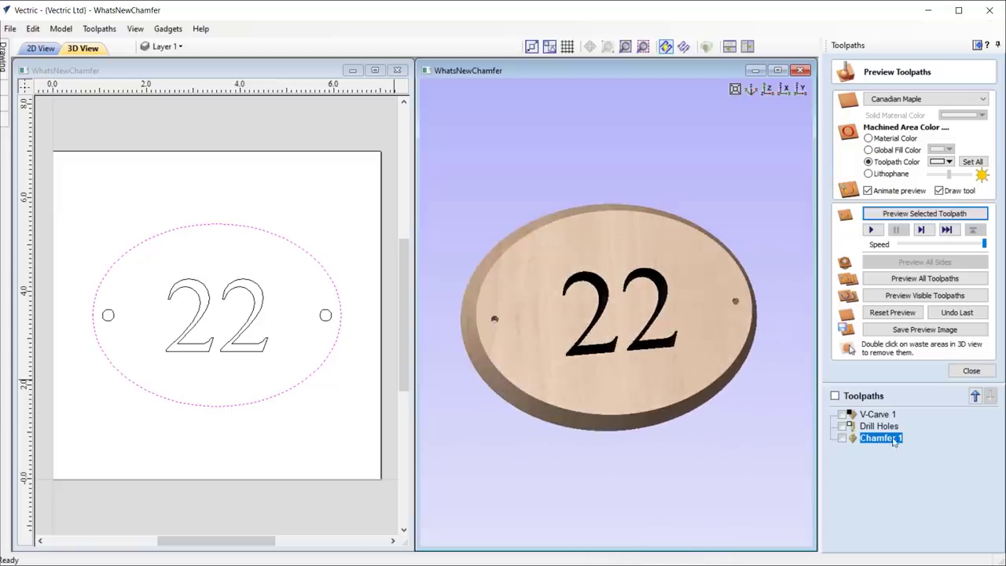
left_click(971, 370)
left_click(981, 167)
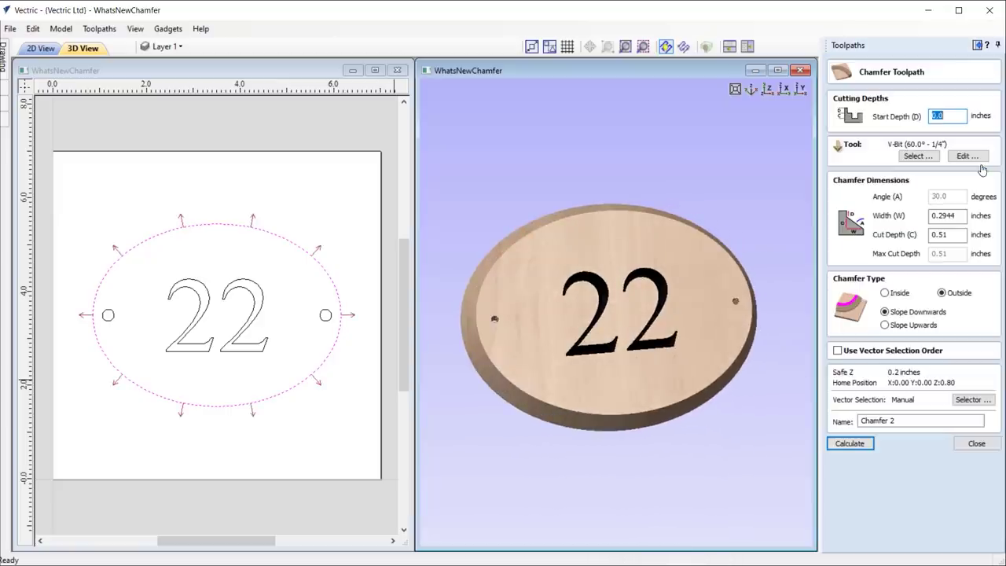
Step: Keep the V-bit and select both mounting-hole circles for an Inside chamfer
left_click(918, 156)
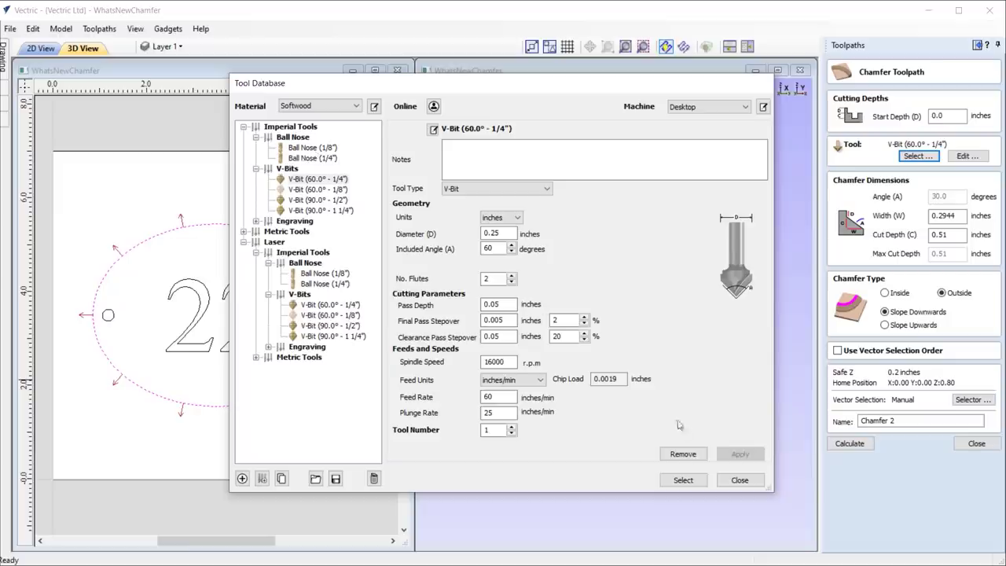
left_click(737, 480)
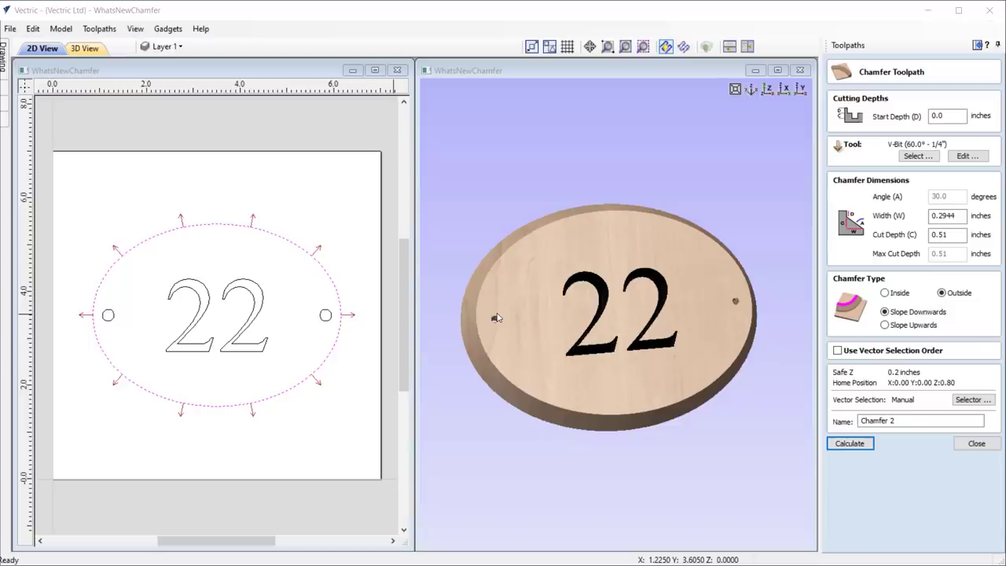
left_click(325, 315)
left_click(108, 315, "shift")
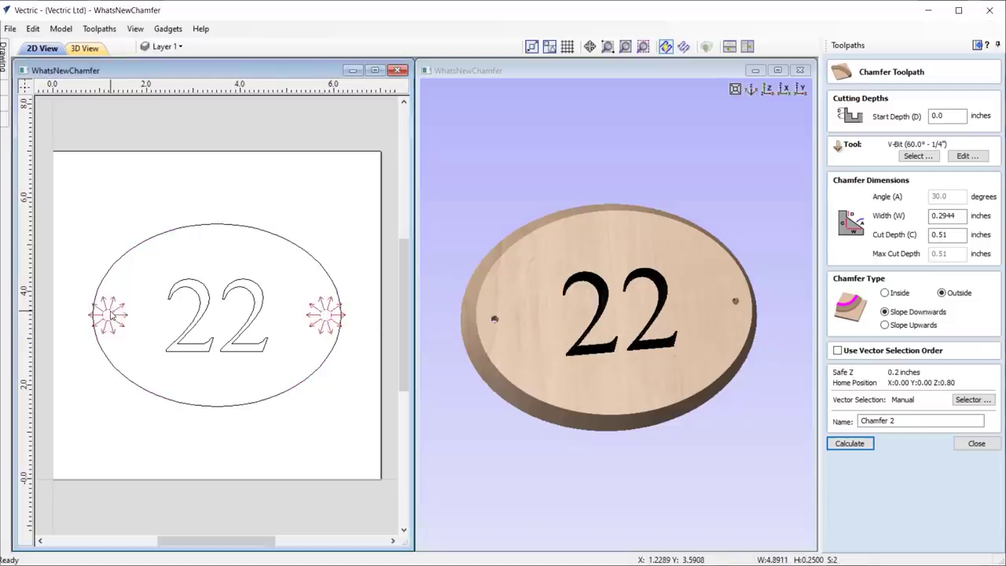
left_click(898, 293)
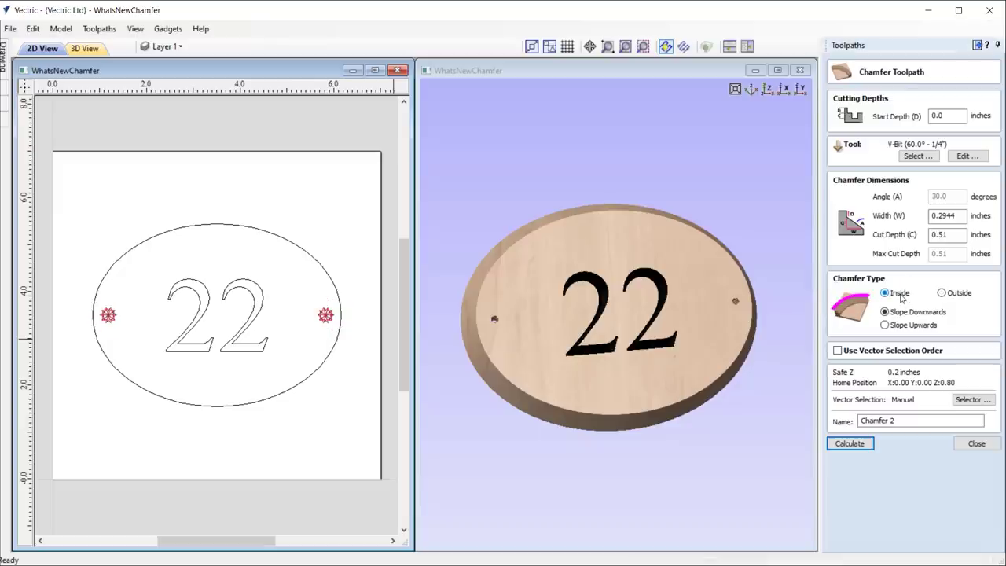
Step: Set chamfer width to 0.125 inches, calculate Chamfer 2, and preview the hole chamfers
left_click_drag(937, 215, 982, 214)
type("125")
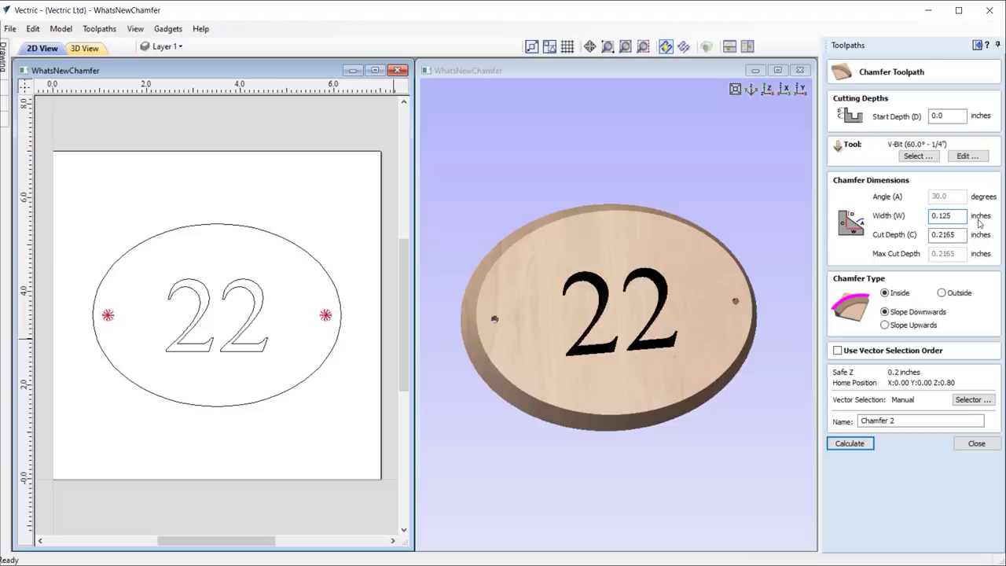
left_click(859, 443)
left_click(915, 213)
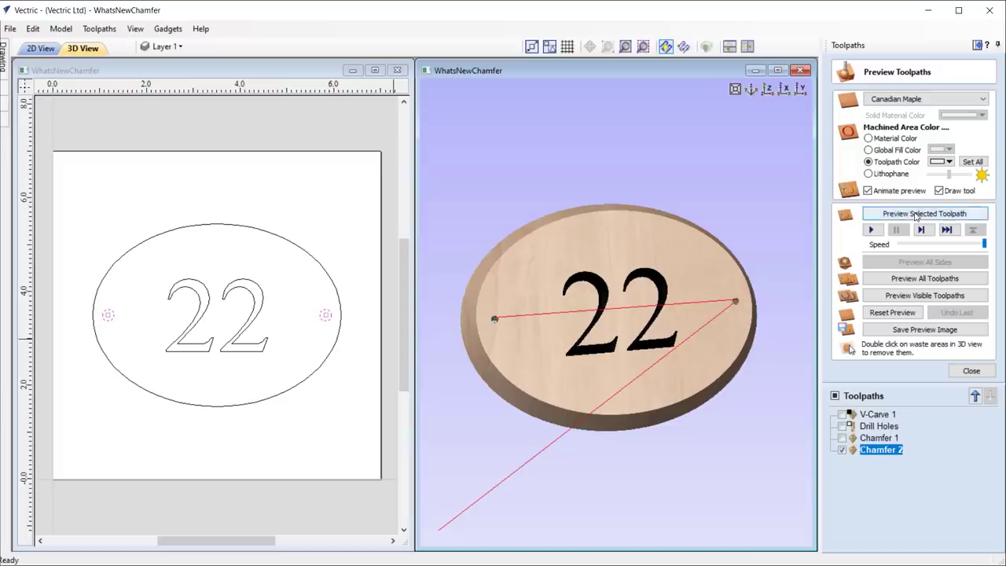
left_click_drag(715, 380, 666, 402)
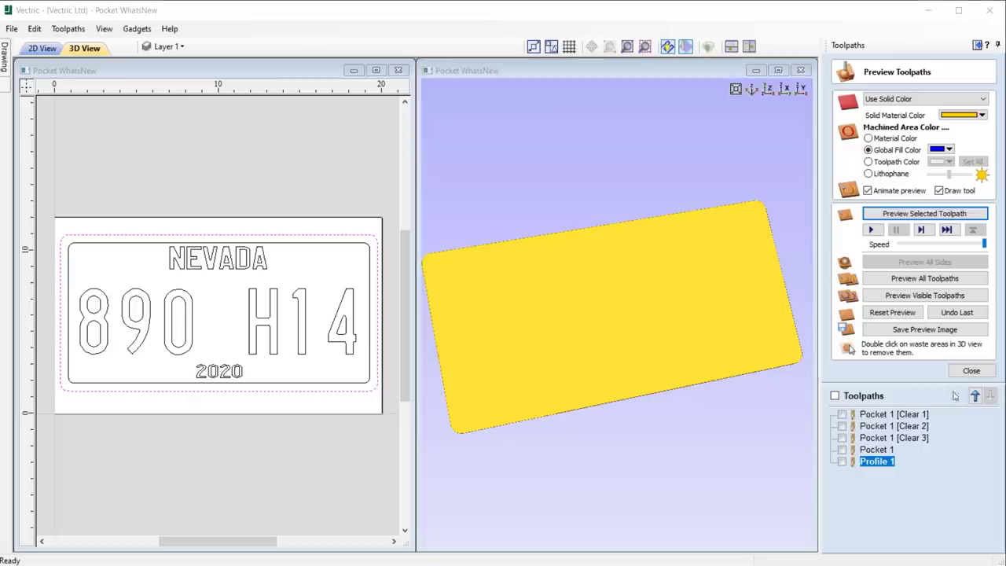
Step: Simulate the Pocket 1 Clear 1 and Clear 2 clearance passes on the NEVADA plate
left_click(893, 415)
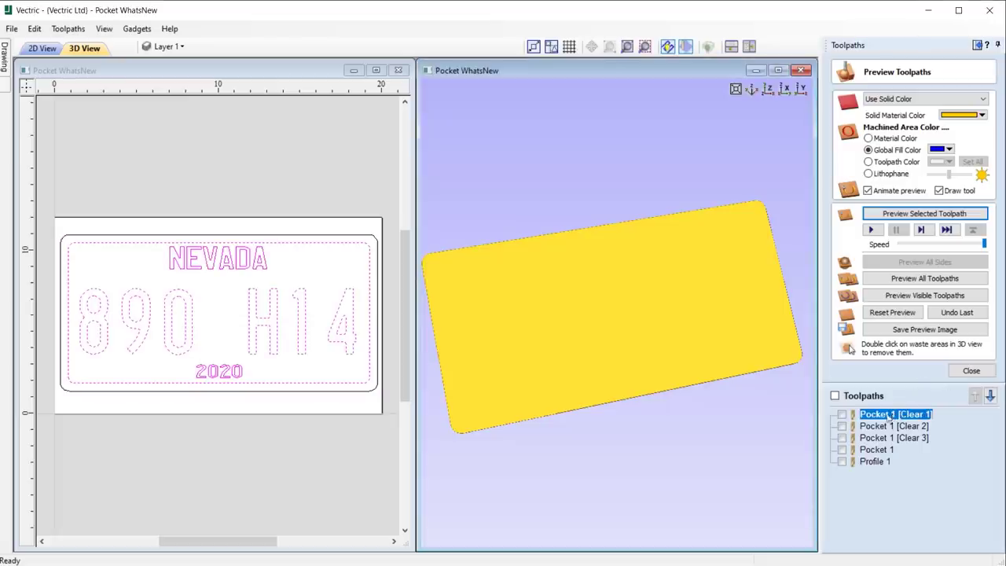
left_click(841, 415)
left_click(904, 213)
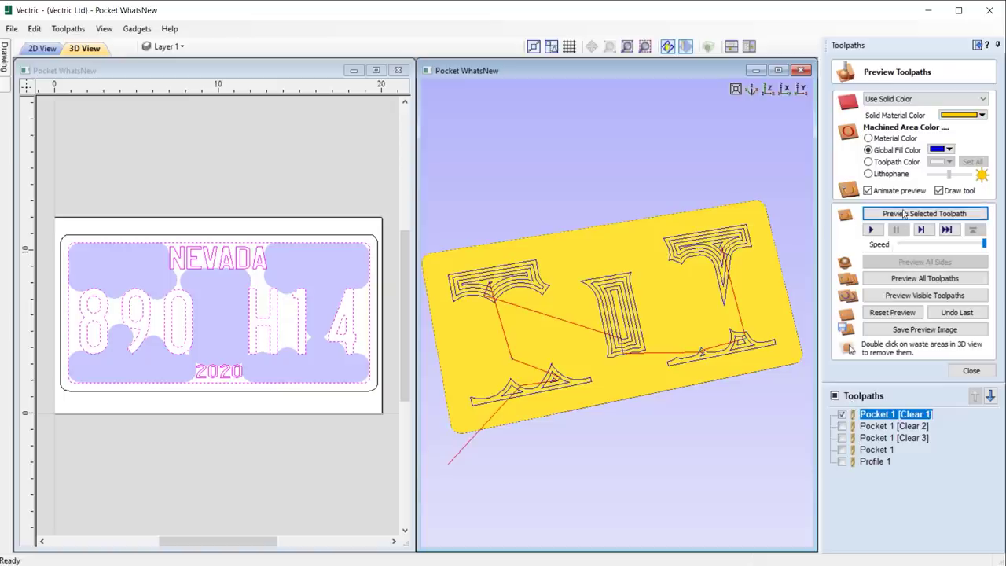
left_click(841, 414)
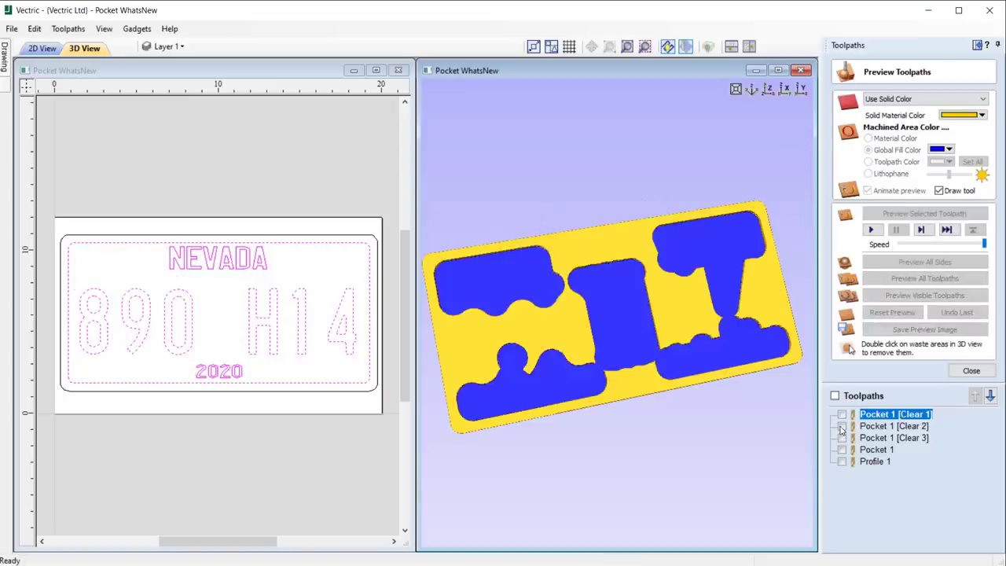
left_click(841, 425)
left_click(870, 427)
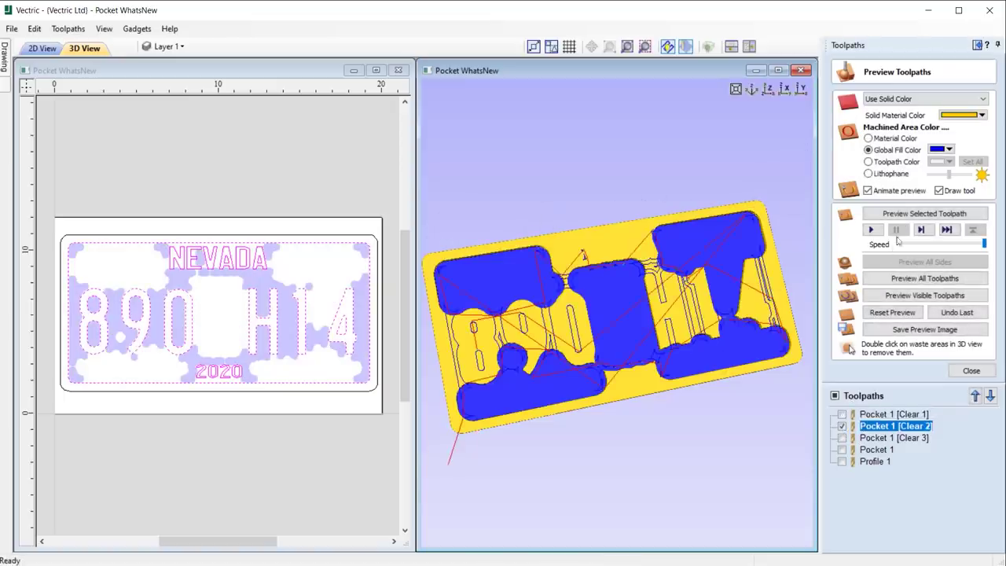
left_click(897, 213)
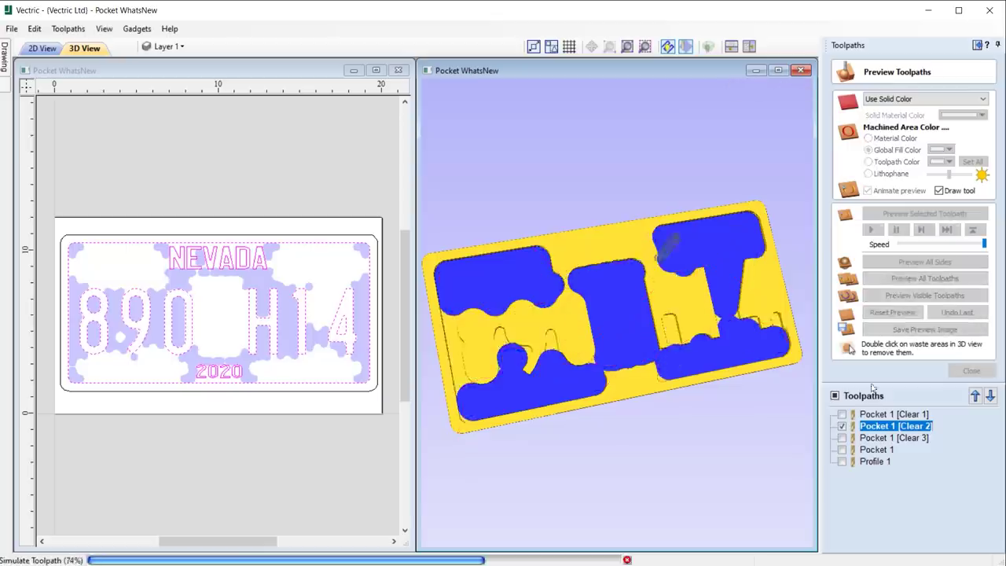
Step: Simulate the Clear 3 and final Pocket 1 passes, inspect the carved plate, and close the preview
left_click(842, 437)
left_click(872, 438)
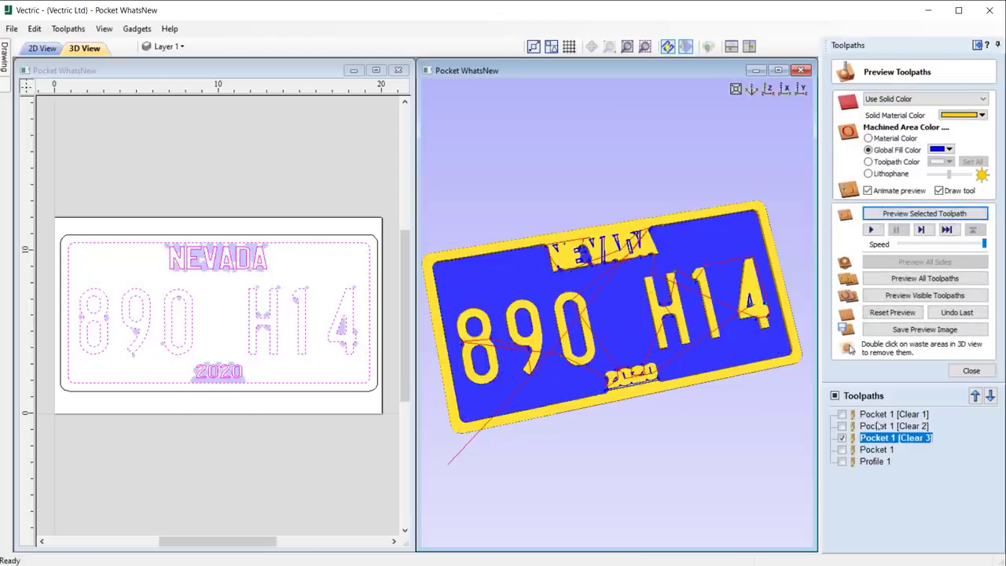
left_click(898, 214)
left_click(842, 449)
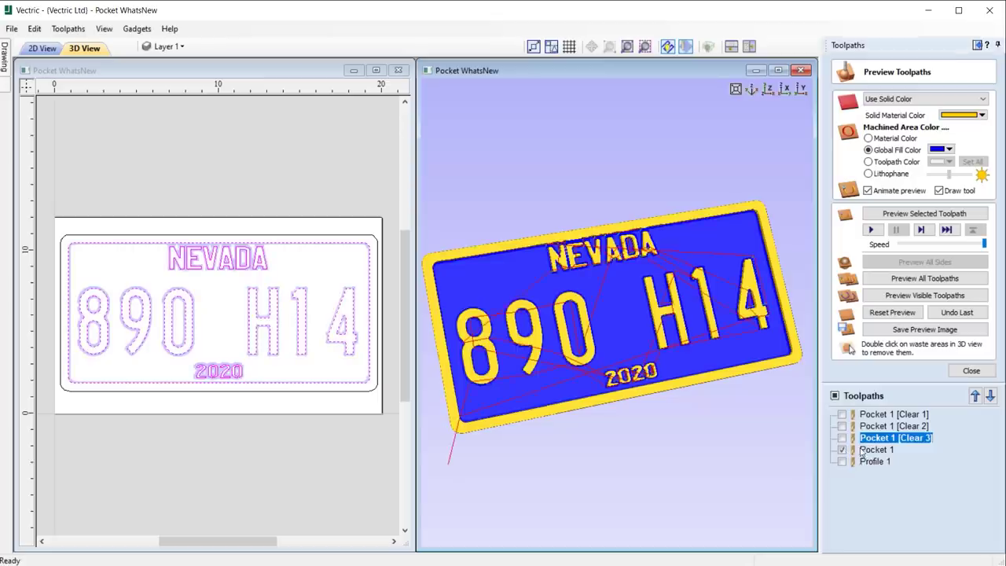
left_click(868, 449)
left_click(896, 214)
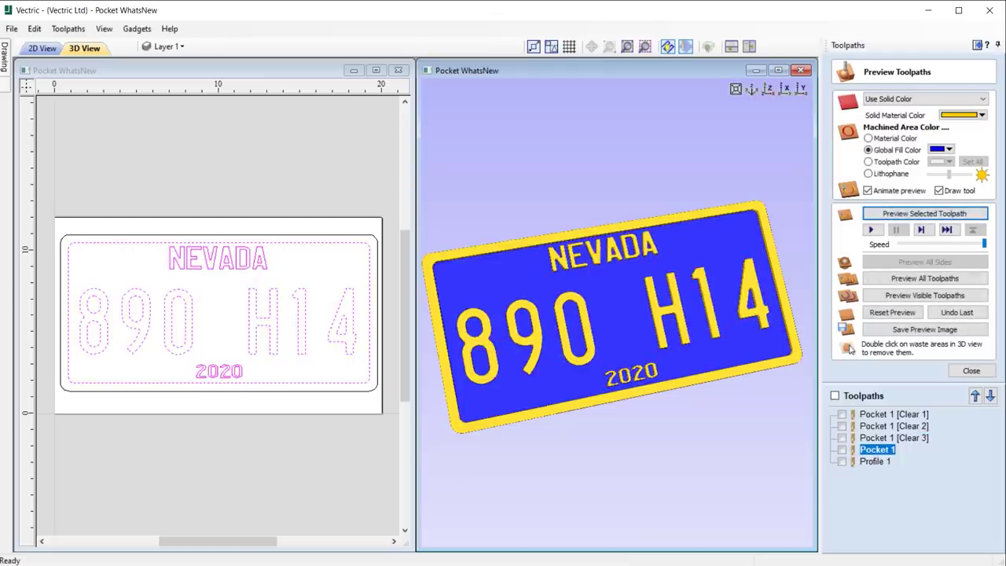
mouse_move(729, 405)
left_mouse_down()
mouse_move(662, 411)
mouse_move(675, 393)
mouse_move(731, 393)
left_mouse_up()
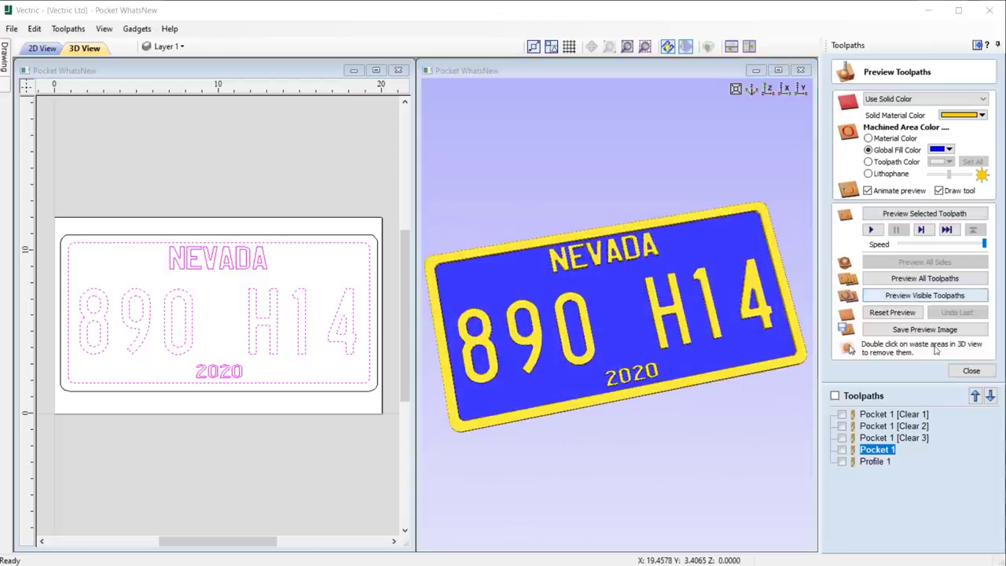
left_click(971, 370)
left_click(866, 141)
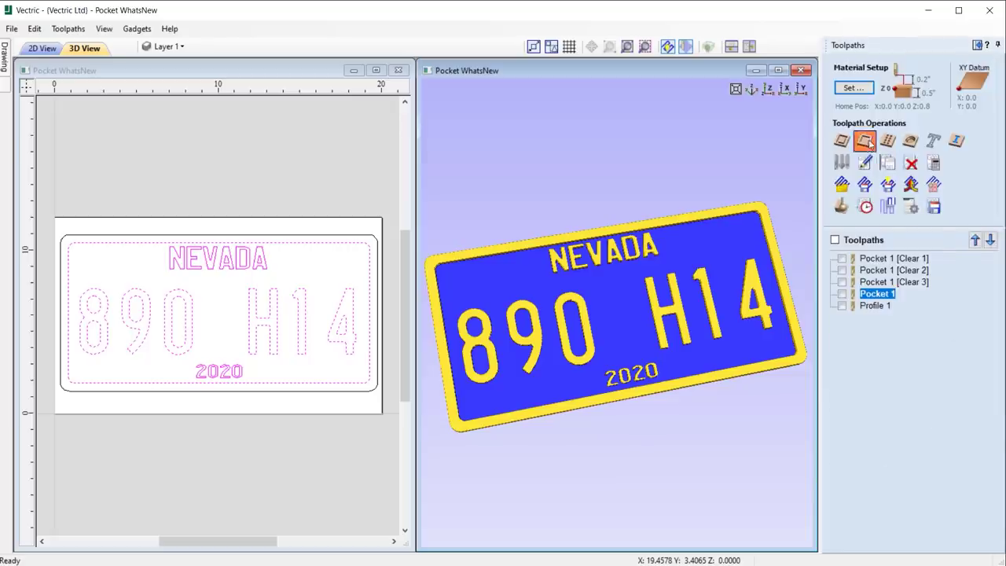
left_click(874, 238)
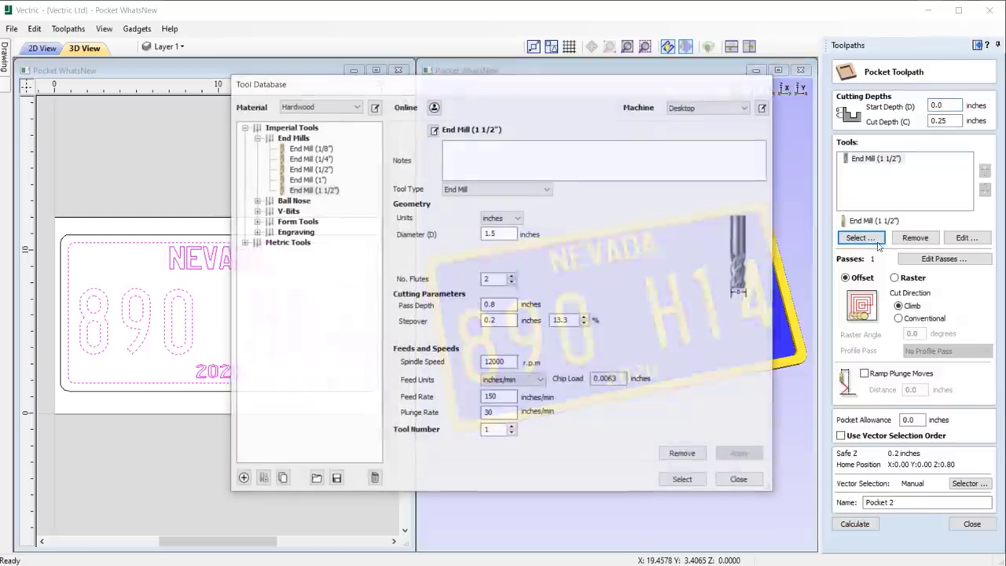
left_click(312, 179)
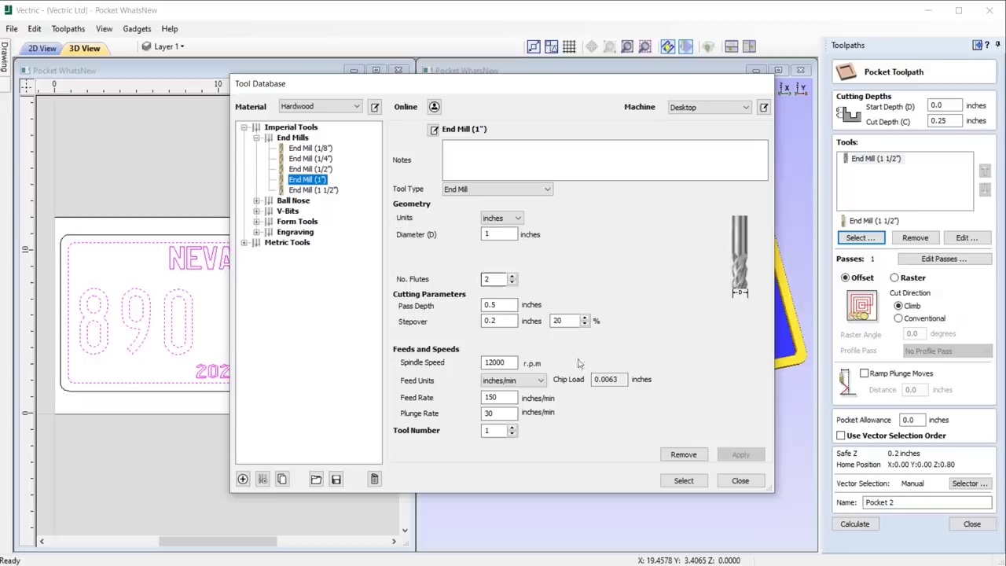
left_click(682, 480)
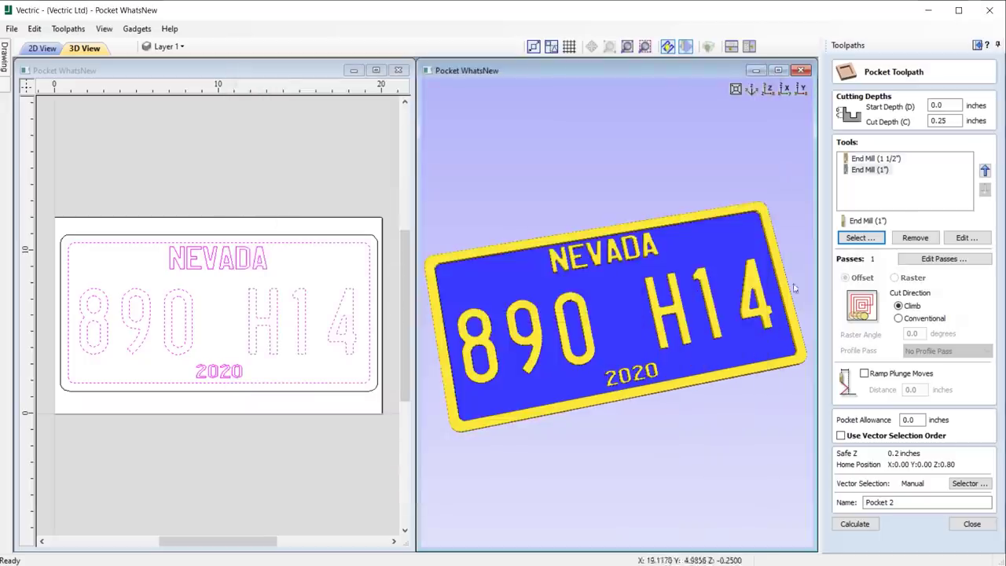
left_click(860, 237)
left_click(312, 169)
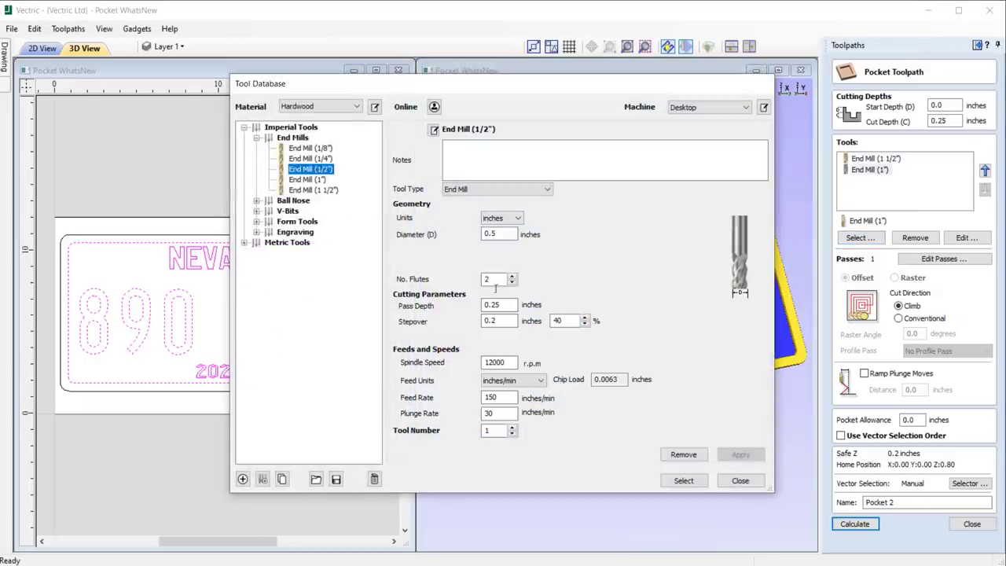
left_click(680, 480)
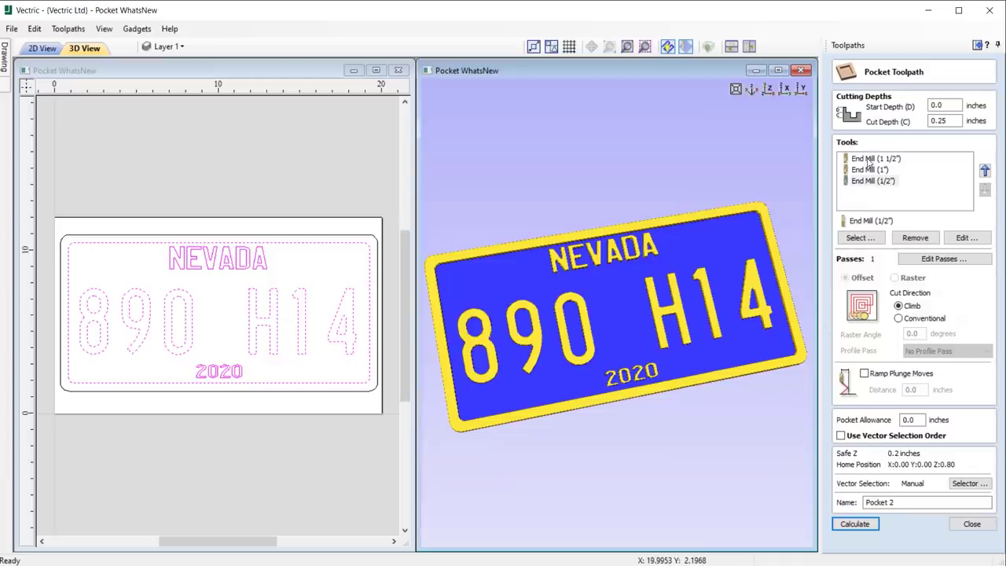
left_click(860, 238)
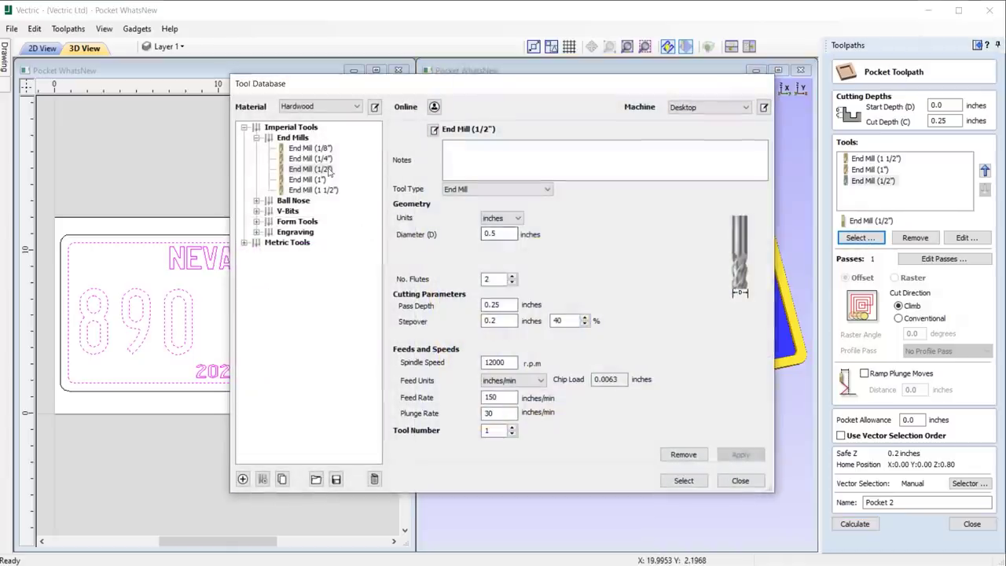
left_click(313, 148)
left_click(682, 480)
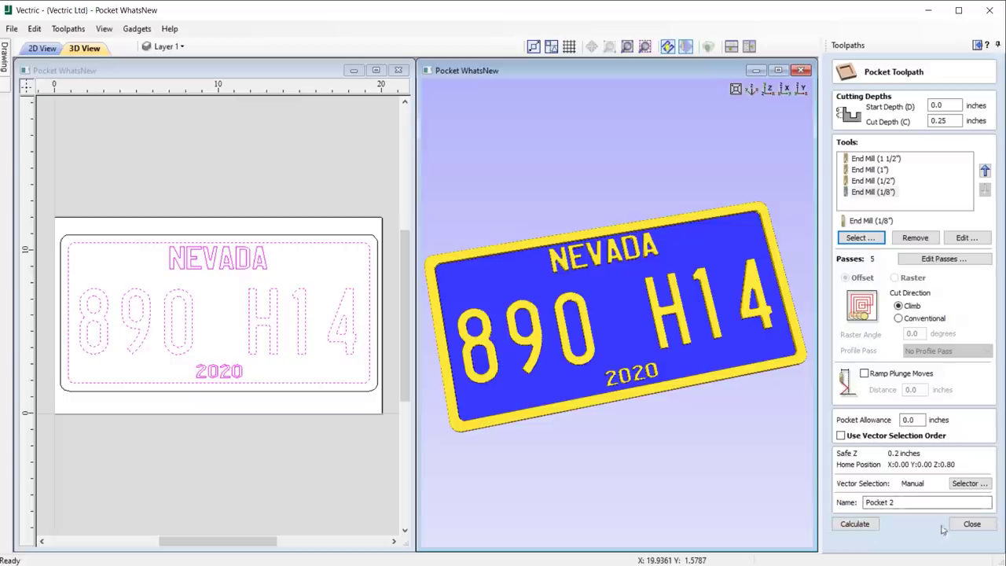
left_click(964, 525)
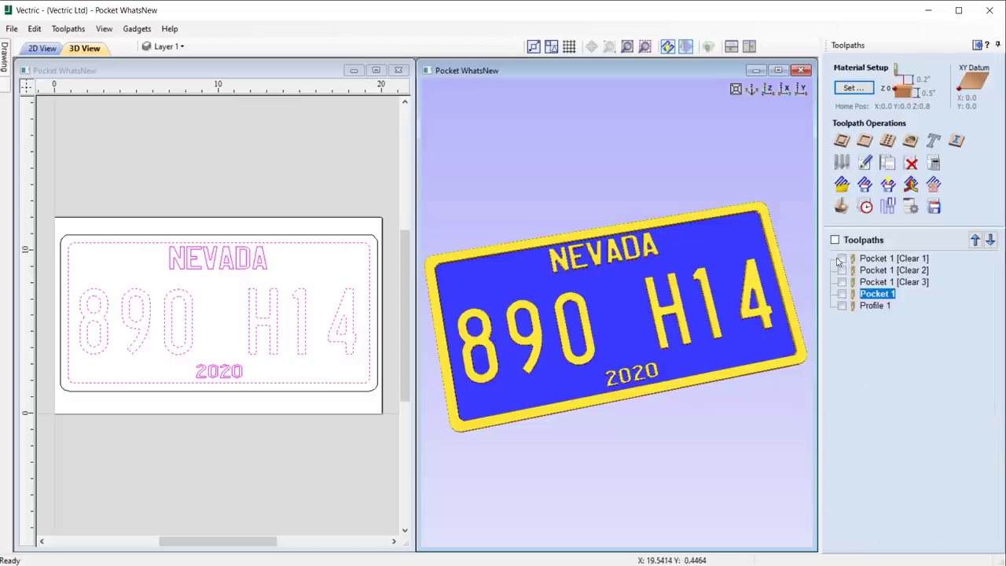
Step: Toggle the Clear 1, Clear 2, Clear 3 and Pocket 1 toolpaths on and off to preview each
left_click(843, 259)
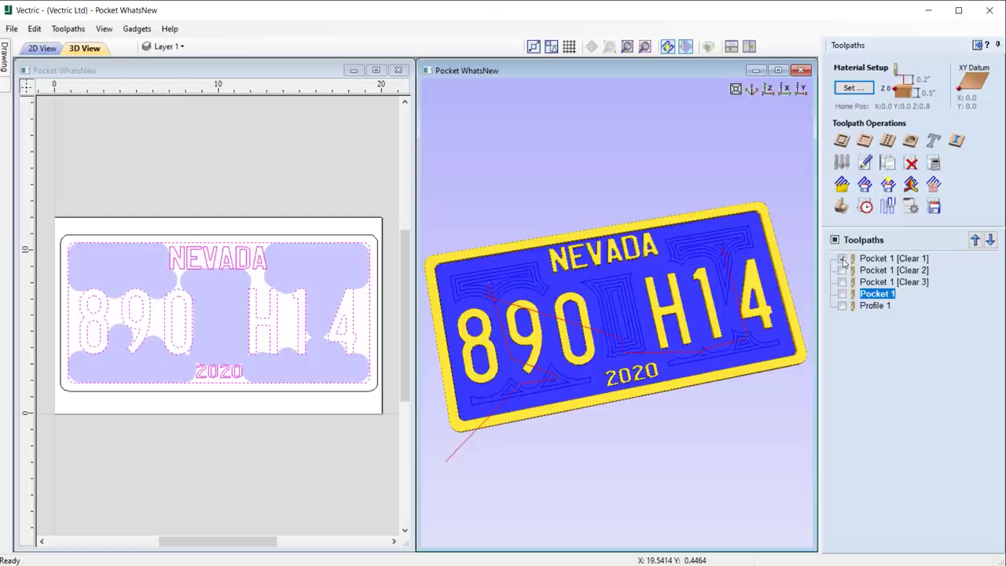
left_click(843, 266)
left_click(843, 271)
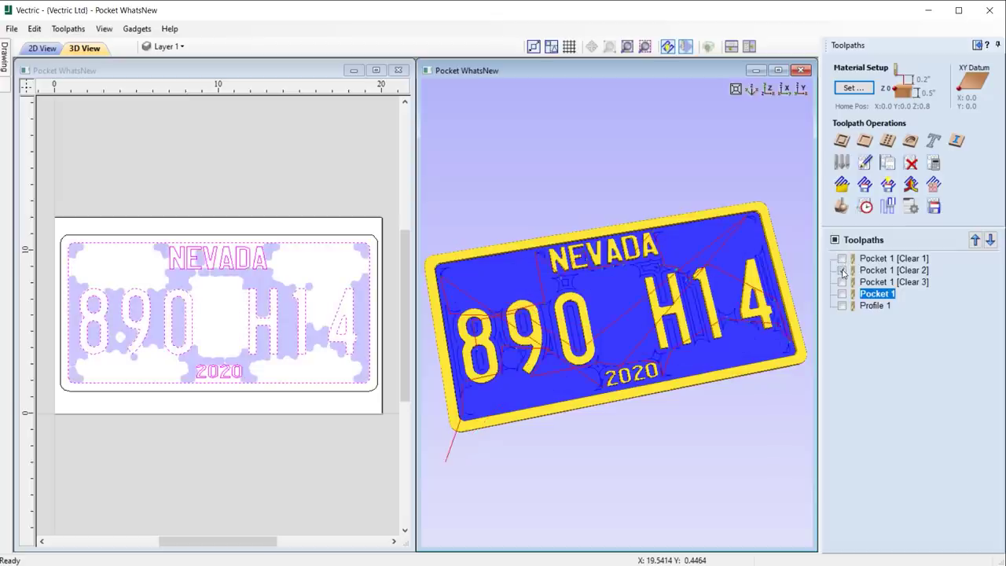
left_click(843, 271)
left_click(843, 282)
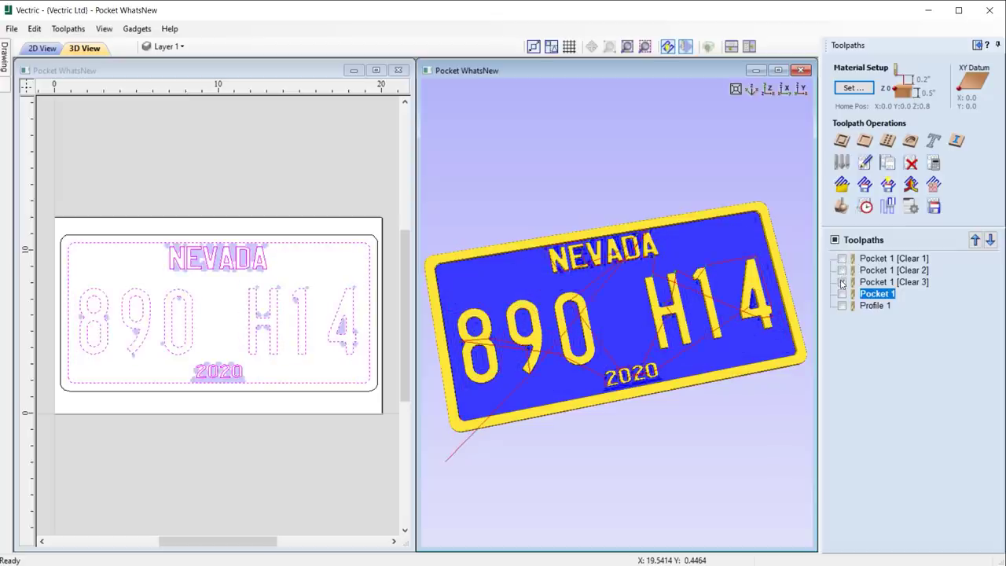
left_click(842, 283)
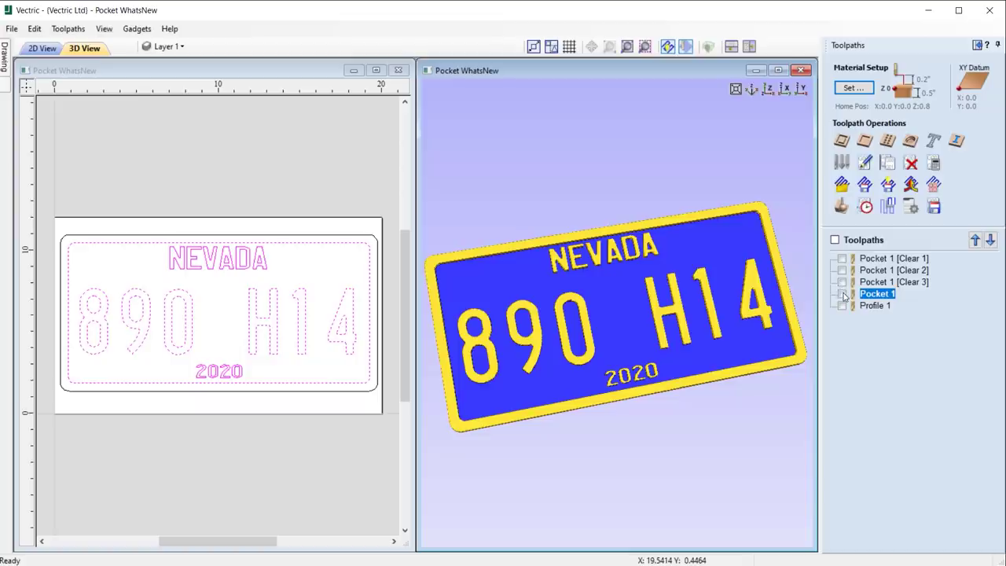
left_click(842, 294)
left_click(843, 293)
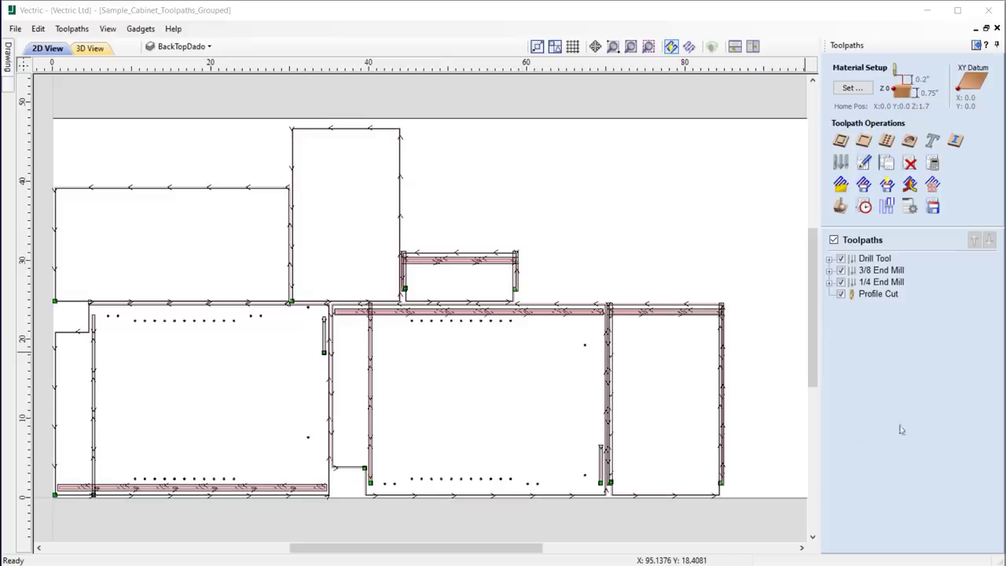
Step: Reveal the toolpaths inside the Drill Tool, 3/8 End Mill and 1/4 End Mill groups
left_click(829, 258)
left_click(828, 305)
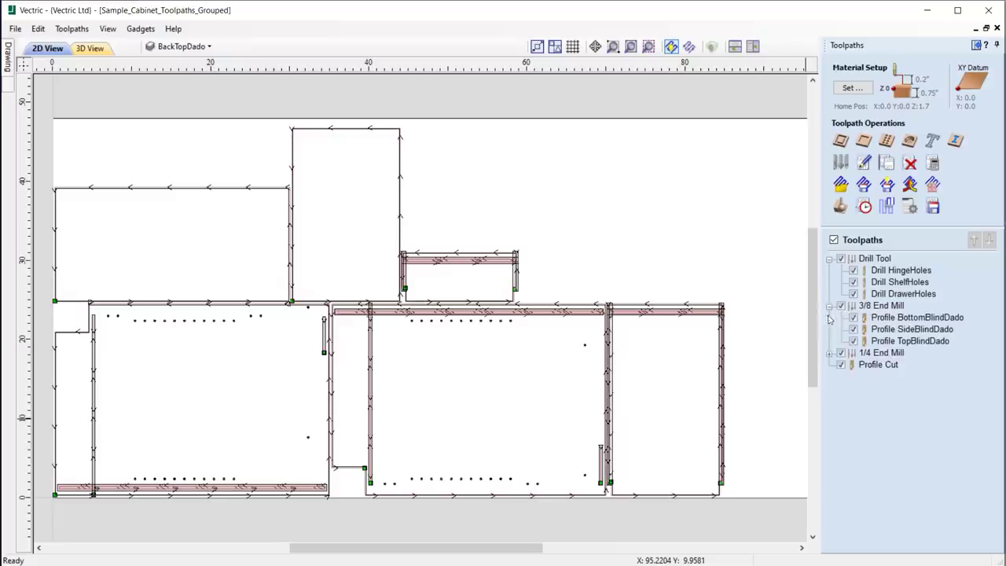
left_click(828, 352)
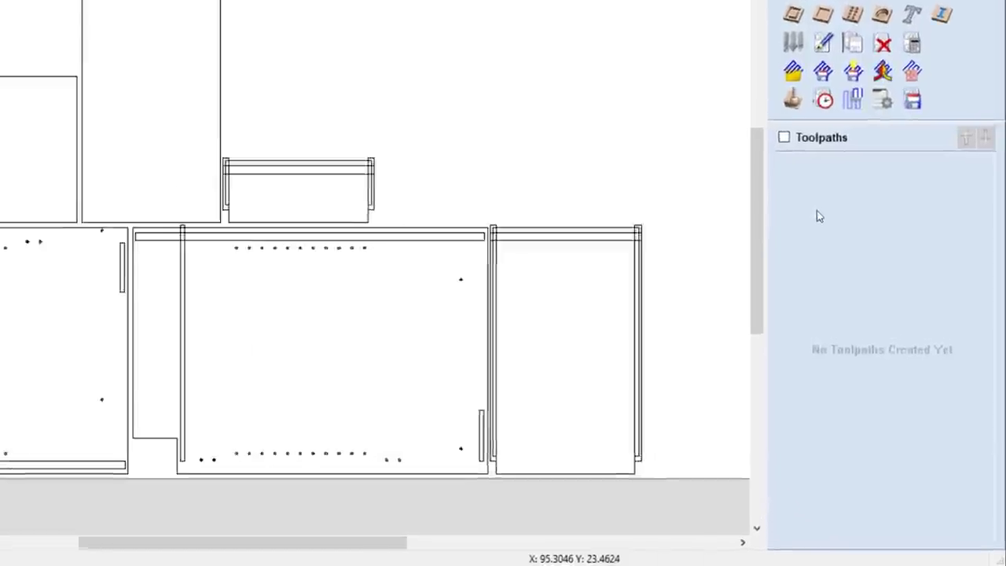
Step: Create an empty toolpath group and rename it 'Drill Tools'
right_click(861, 296)
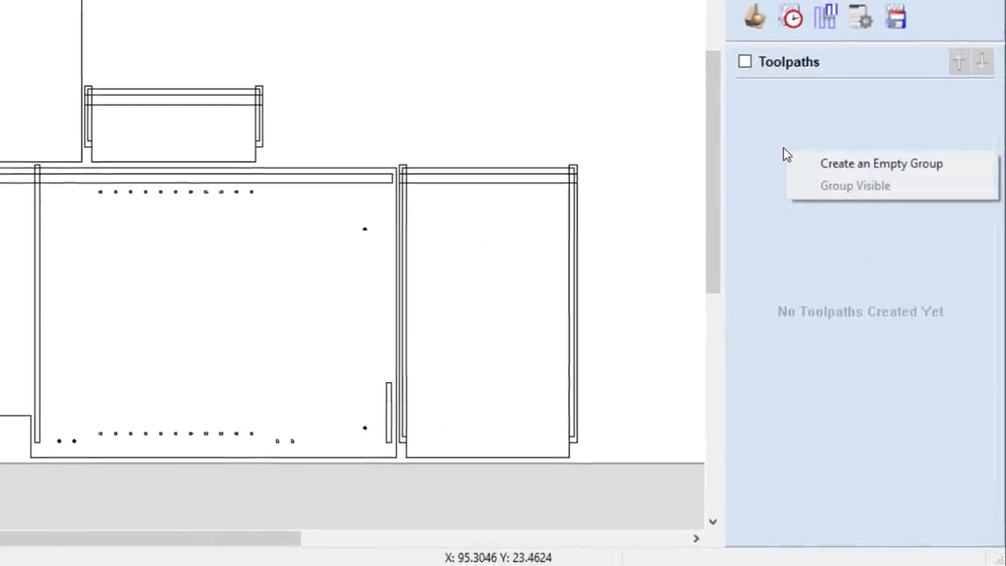
left_click(870, 167)
right_click(797, 90)
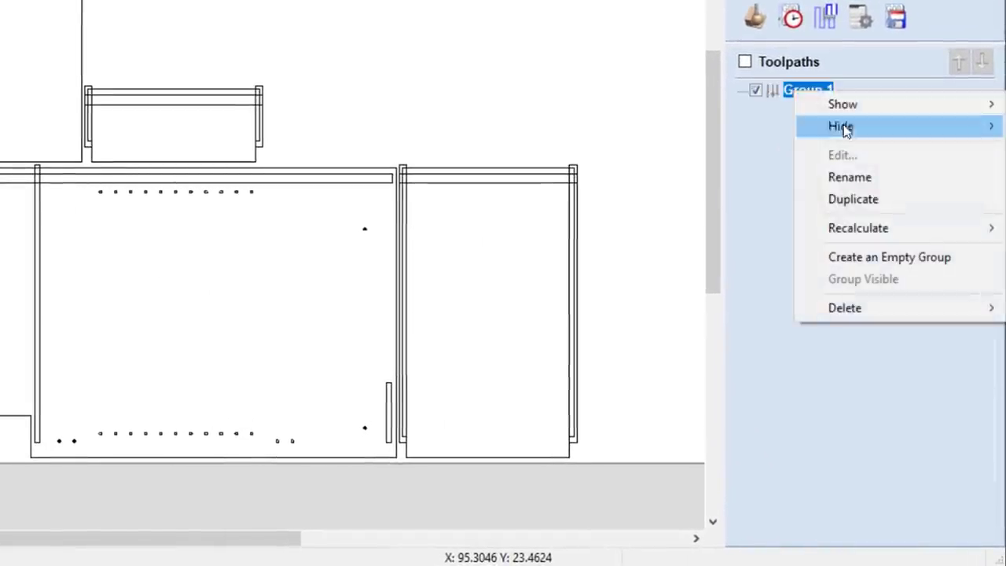
left_click(859, 174)
type("Drill ")
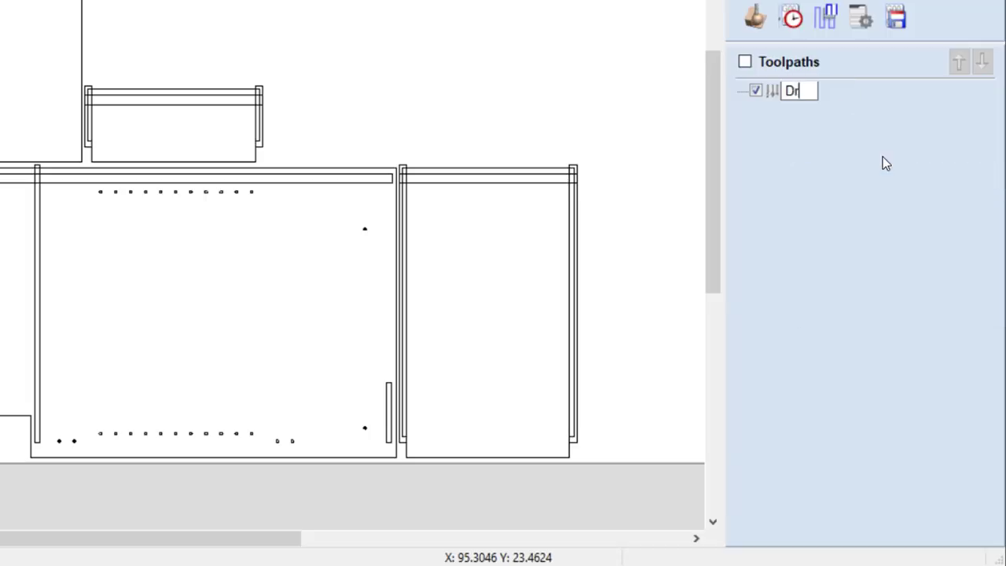
type("Tools")
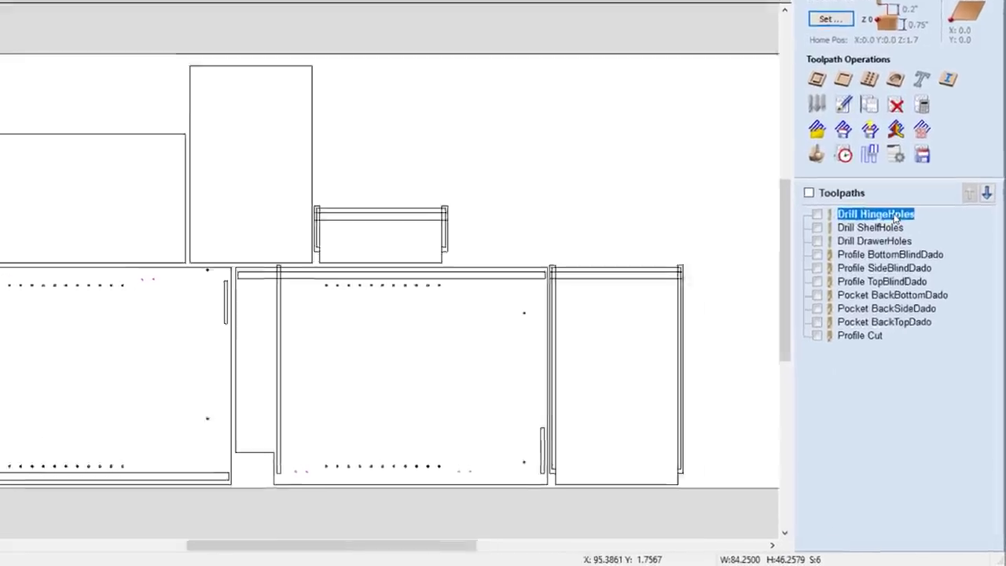
Step: Show only the hinge-hole drill's toolpaths and group them as 'Drill Bits'
right_click(868, 260)
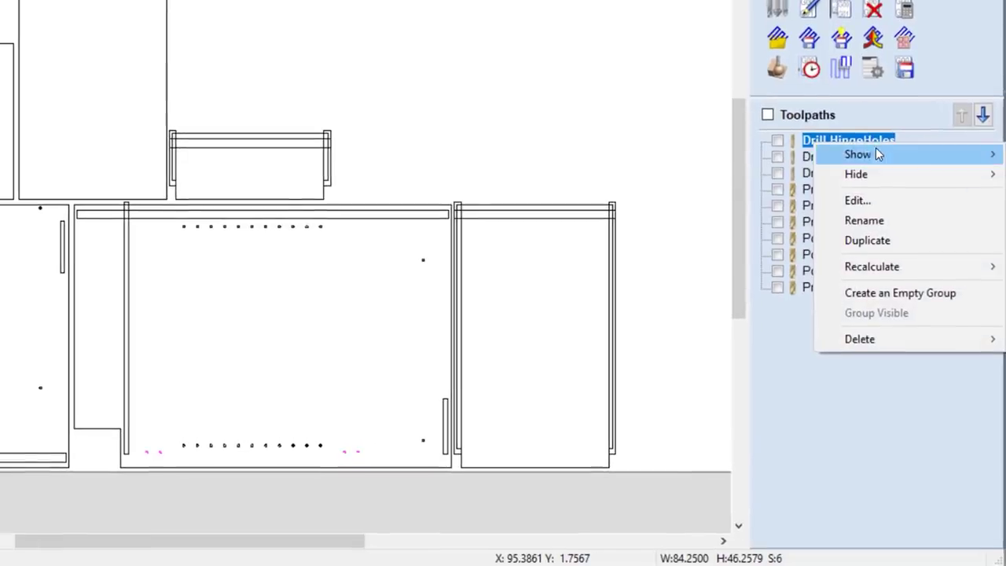
mouse_move(873, 270)
left_click(710, 214)
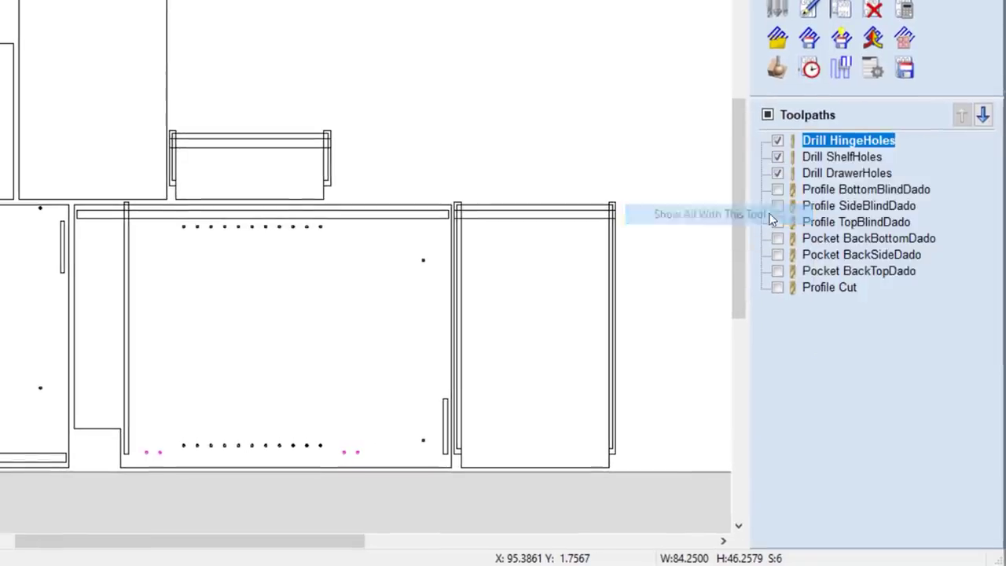
right_click(864, 142)
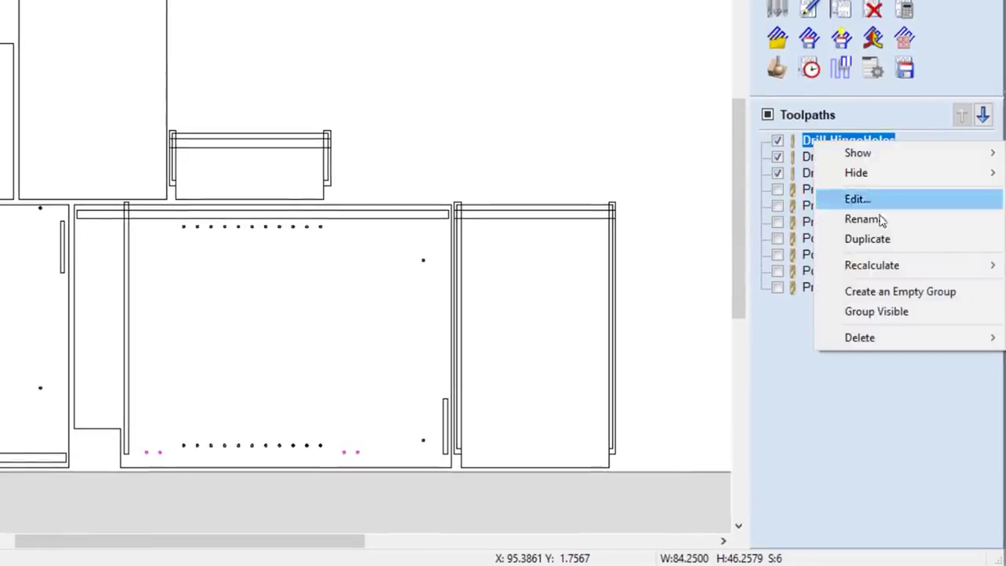
left_click(934, 314)
right_click(826, 141)
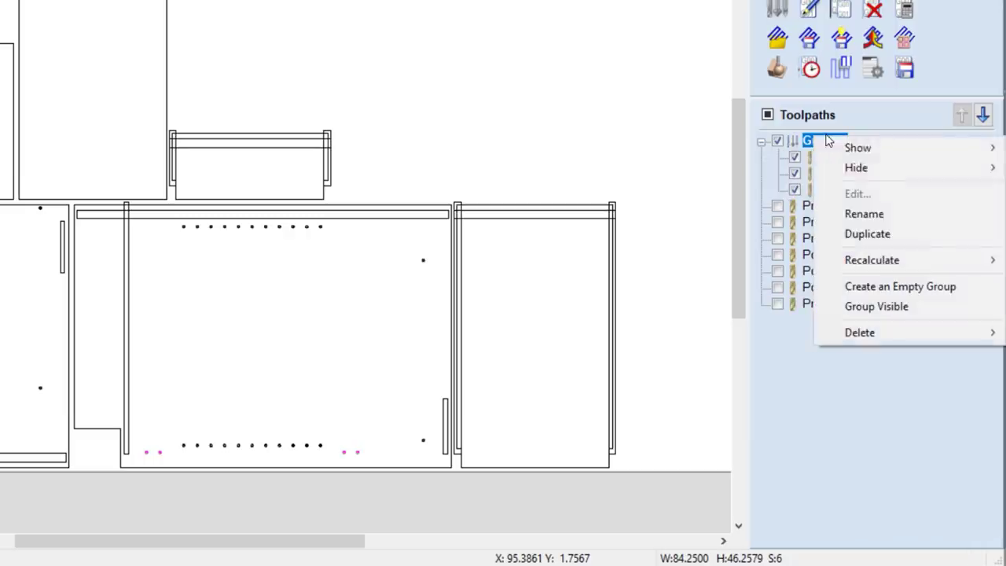
left_click(863, 214)
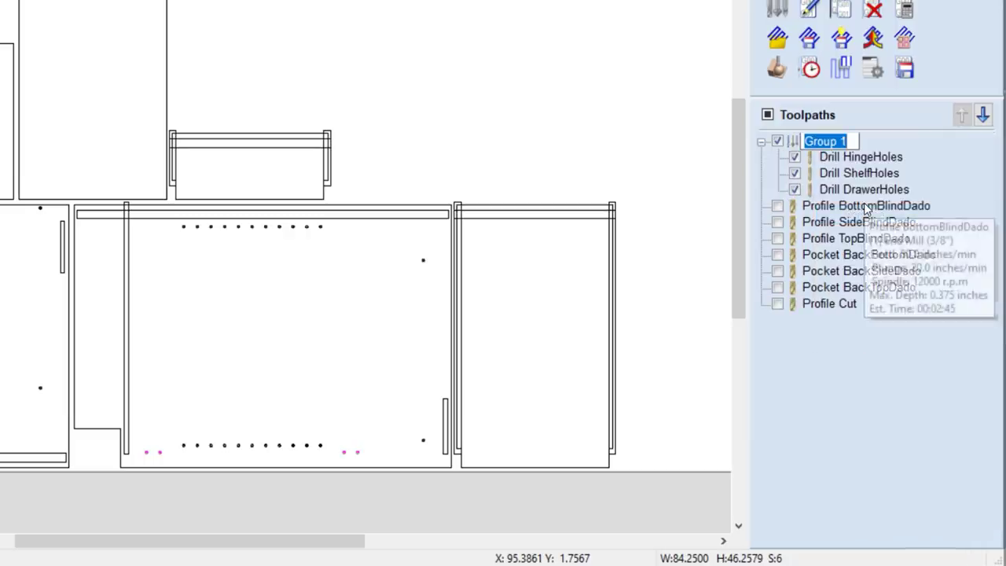
type("Drill B")
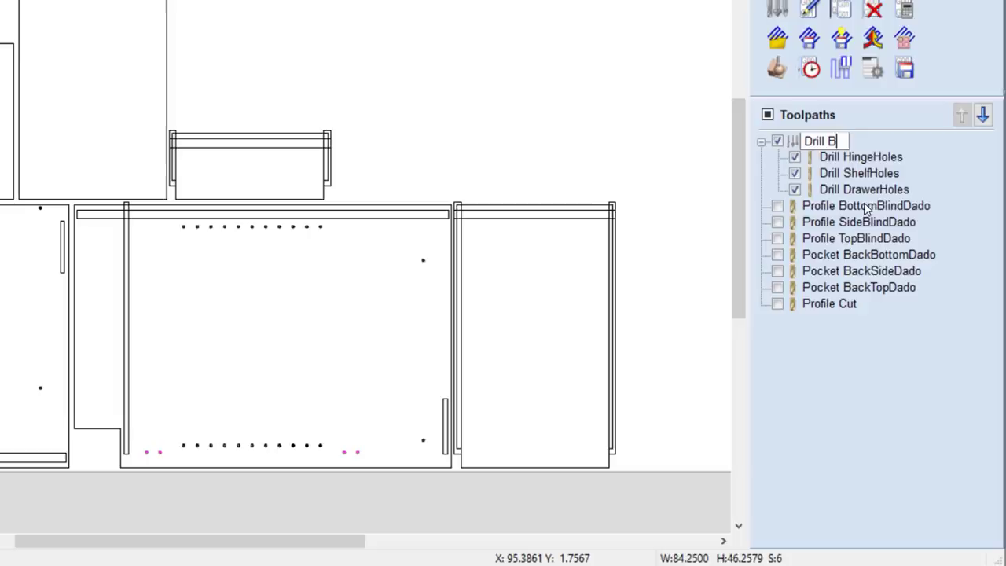
type("its")
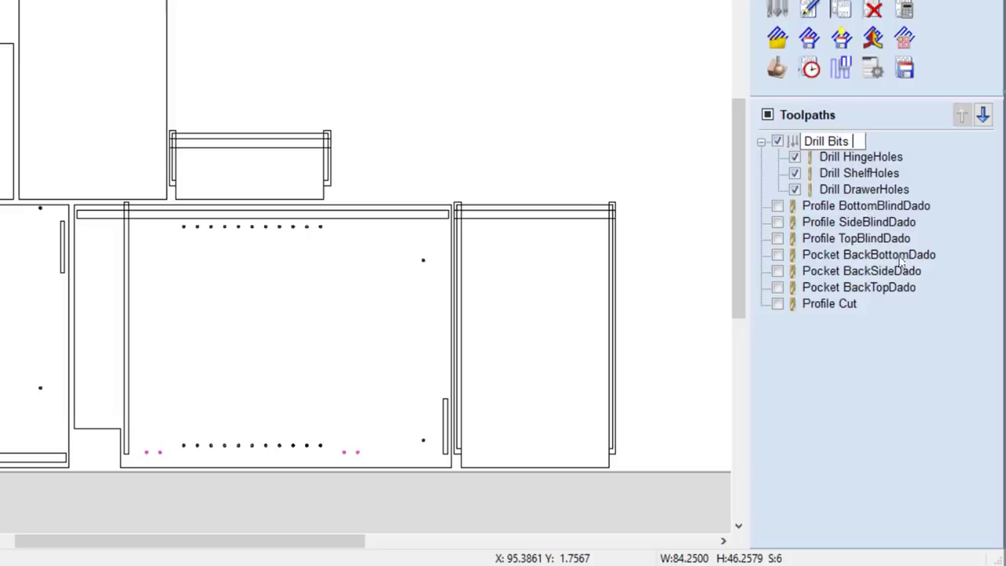
key("Return")
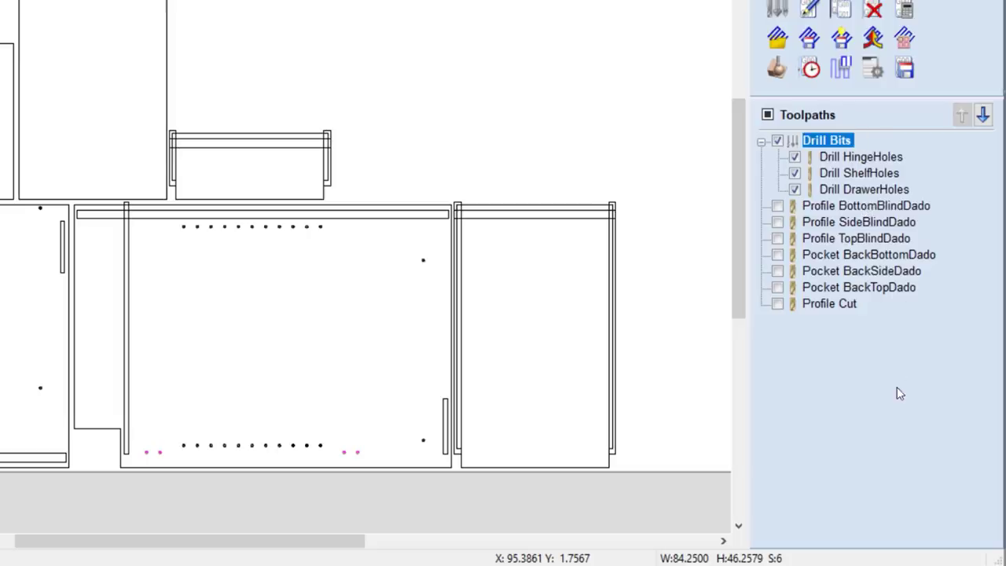
Step: Show the toolpaths sharing the BottomBlindDado profile tool and group them as '1/8 EM'
right_click(819, 206)
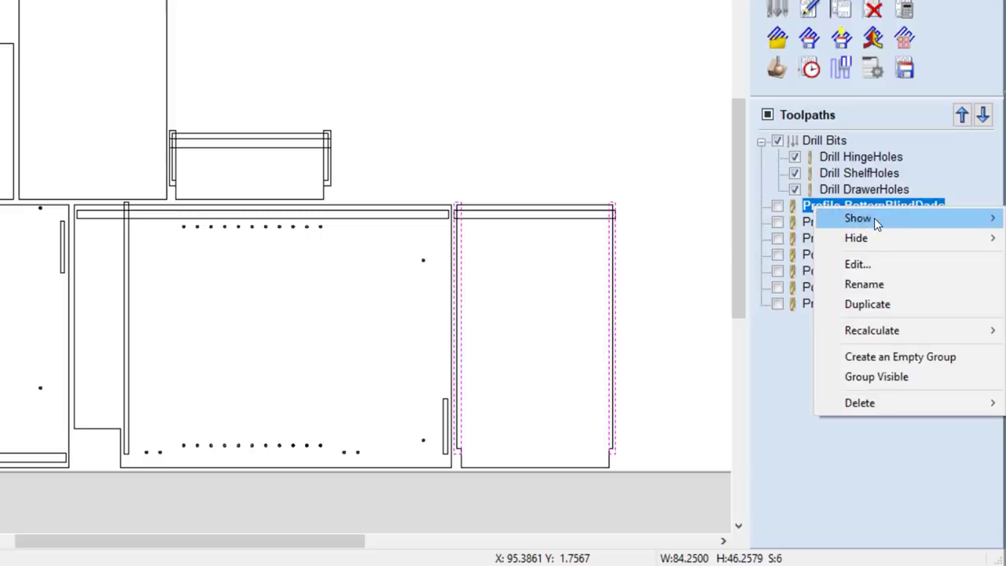
mouse_move(842, 224)
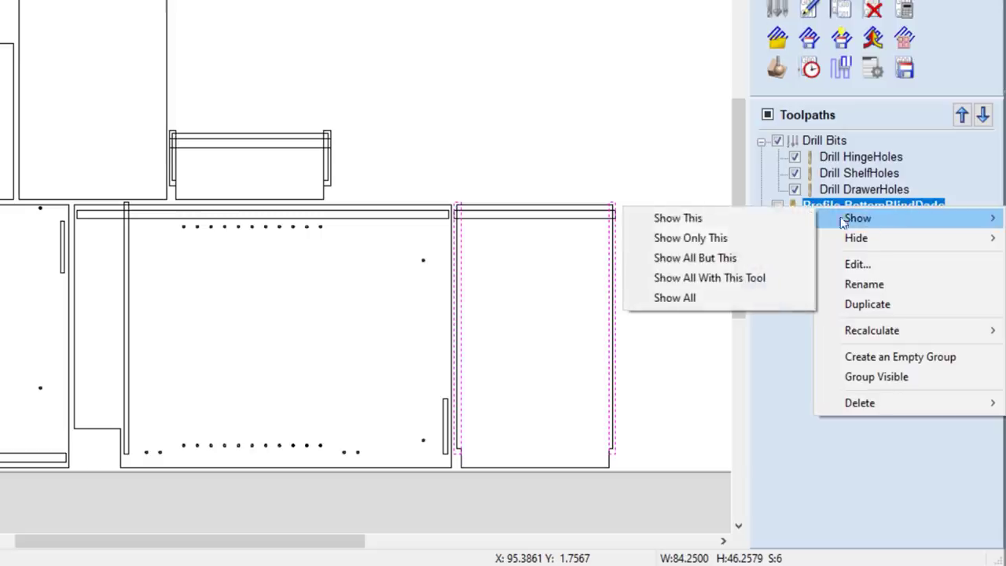
left_click(784, 282)
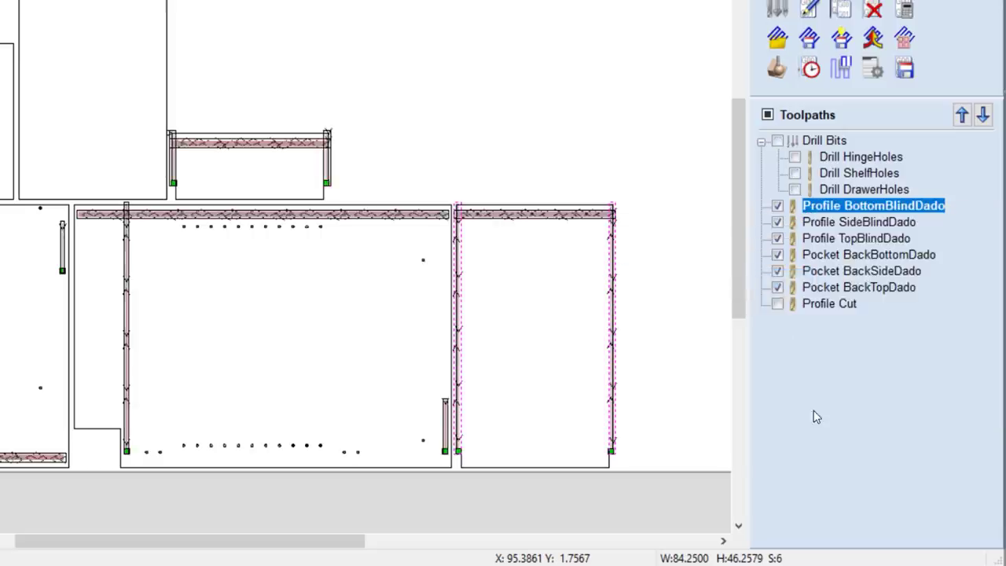
right_click(827, 211)
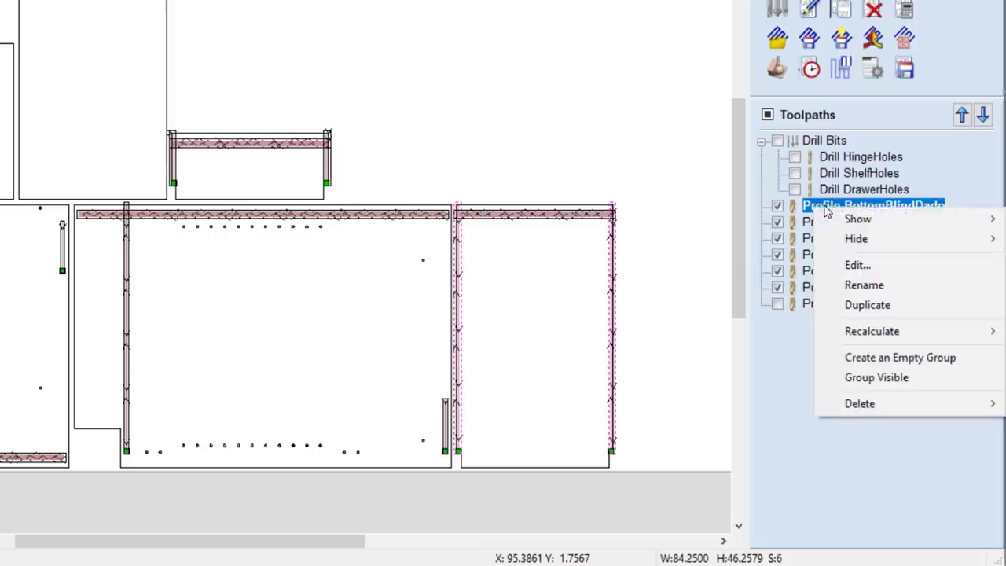
left_click(923, 377)
right_click(826, 209)
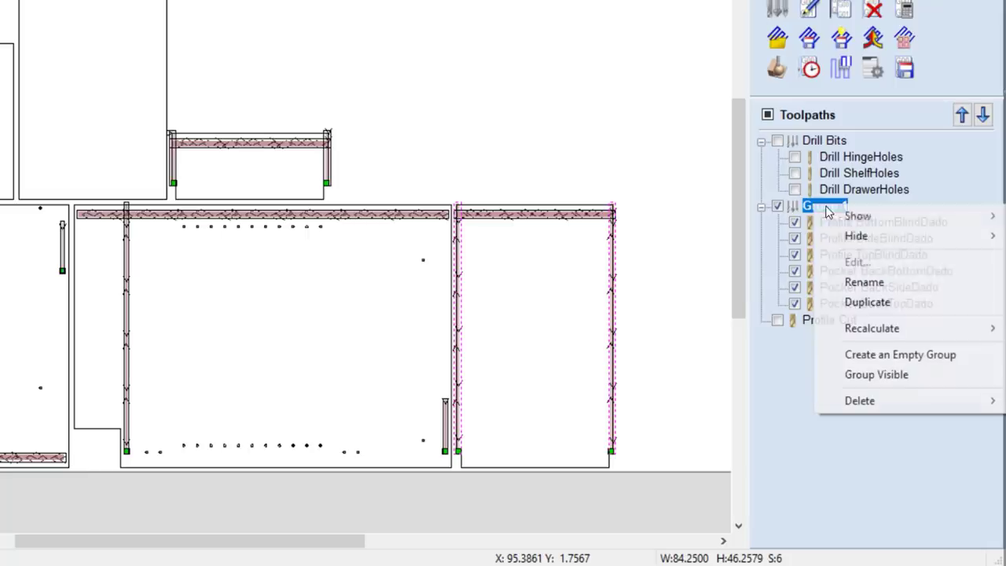
left_click(864, 282)
type("1/8 EM")
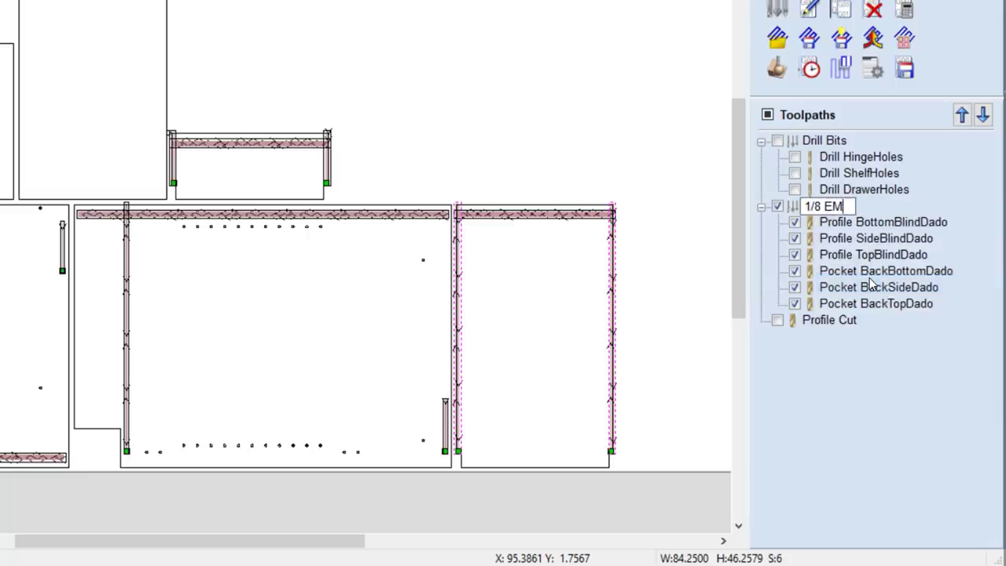
key("Return")
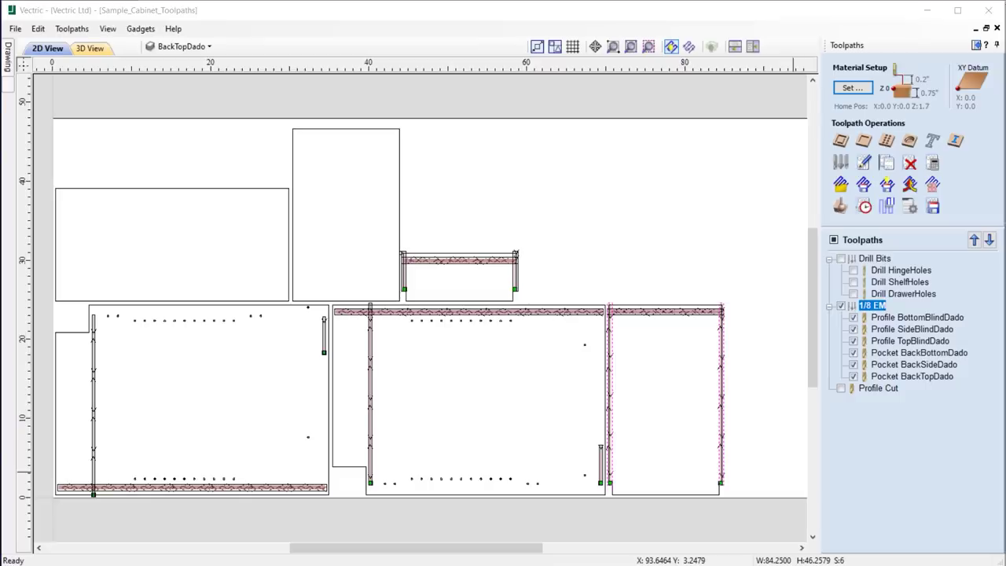
Step: Make every toolpath visible and save them as a toolpath template, accepting the every-sheet warning
left_click(833, 240)
left_click(834, 239)
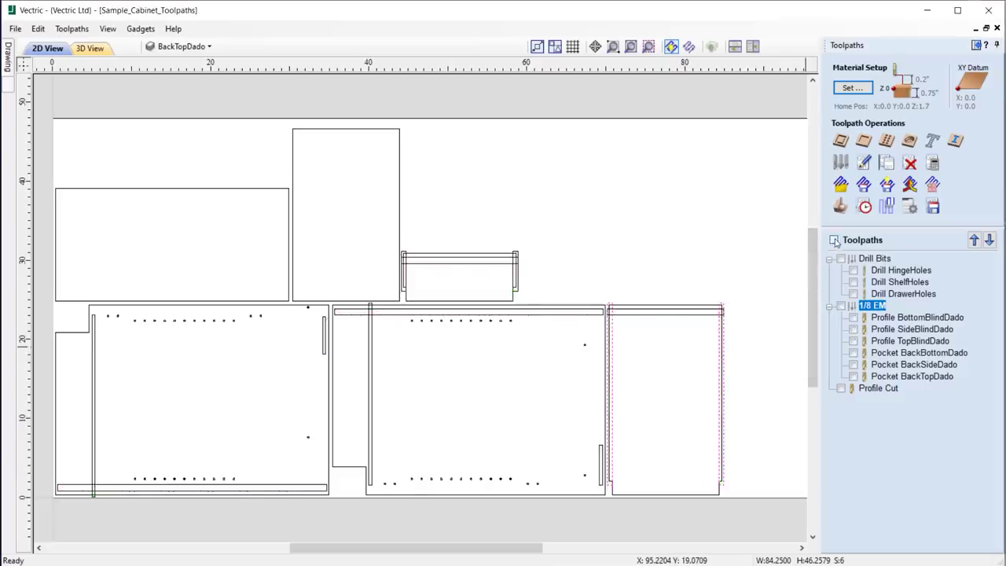
left_click(886, 184)
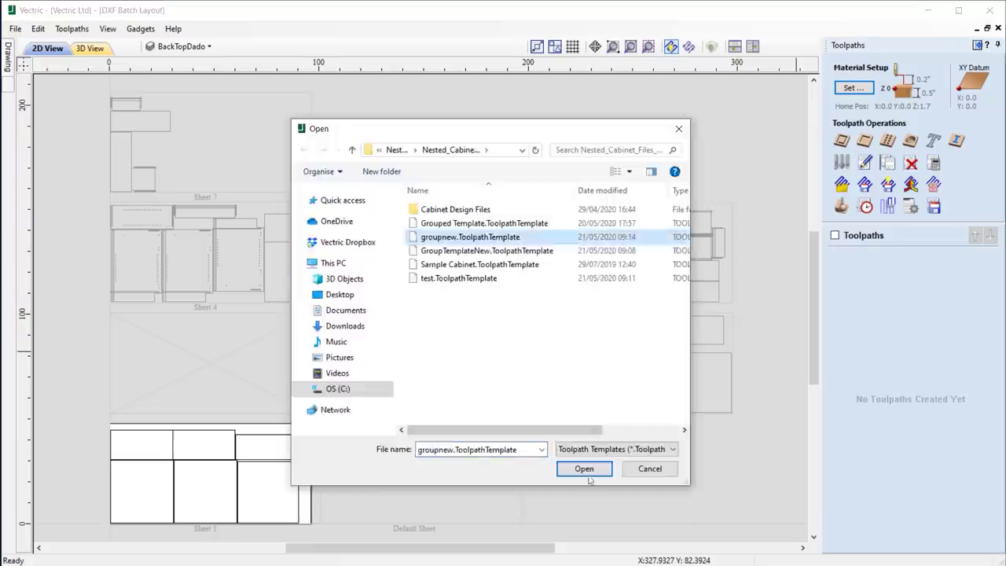
left_click(579, 532)
left_click(502, 341)
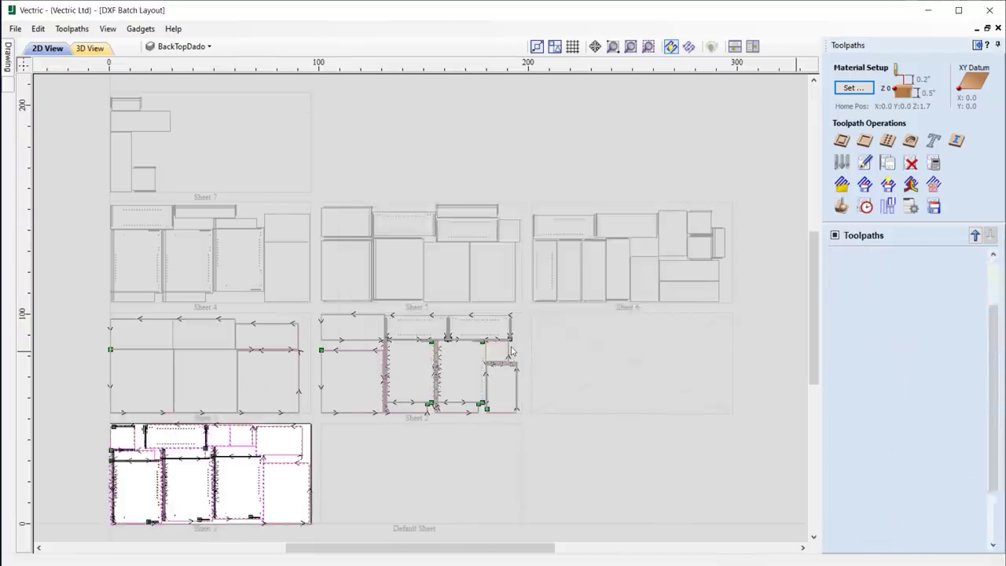
Step: Select the Sheet 2 and Sheet 3 toolpath groups
scroll(991, 412, "up", 10)
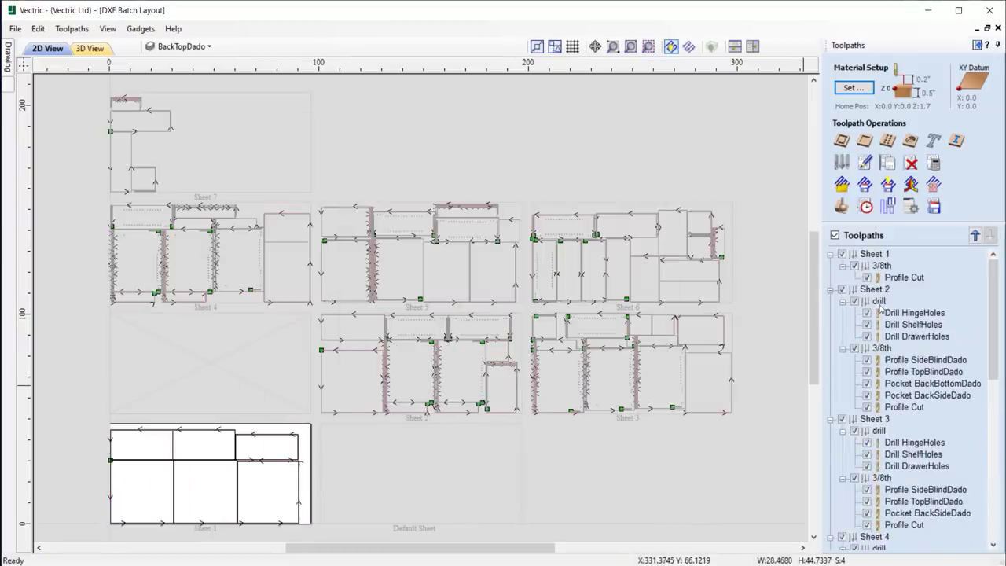
left_click(872, 285)
left_click(872, 417)
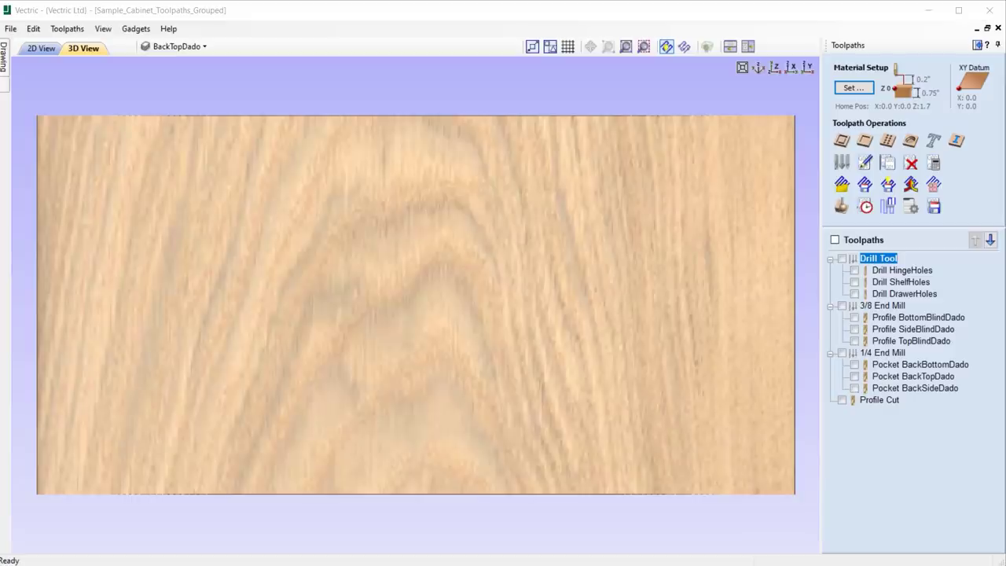
Step: Simulate cutting the 3/8 End Mill group's toolpaths, then close the preview
left_click(883, 306)
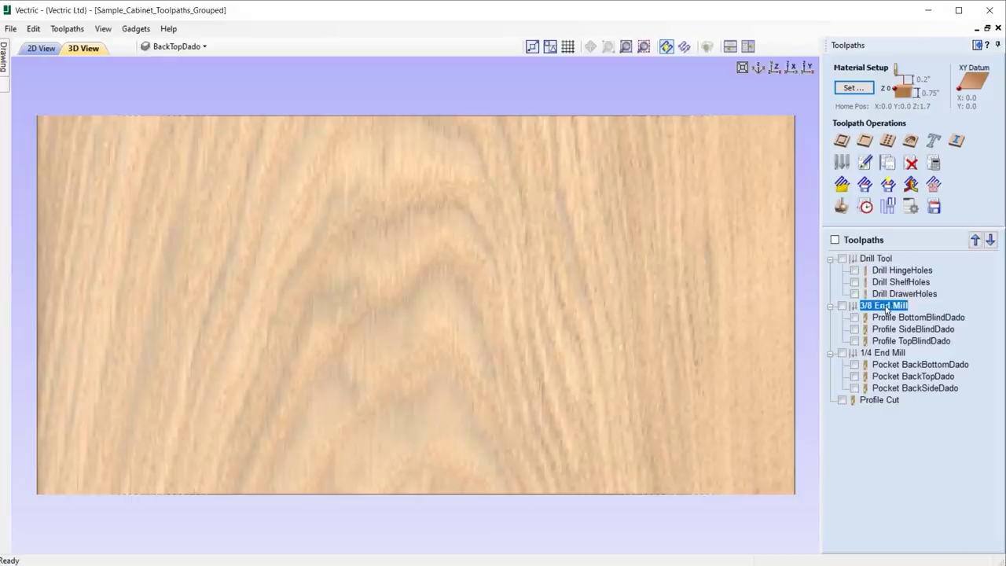
left_click(841, 207)
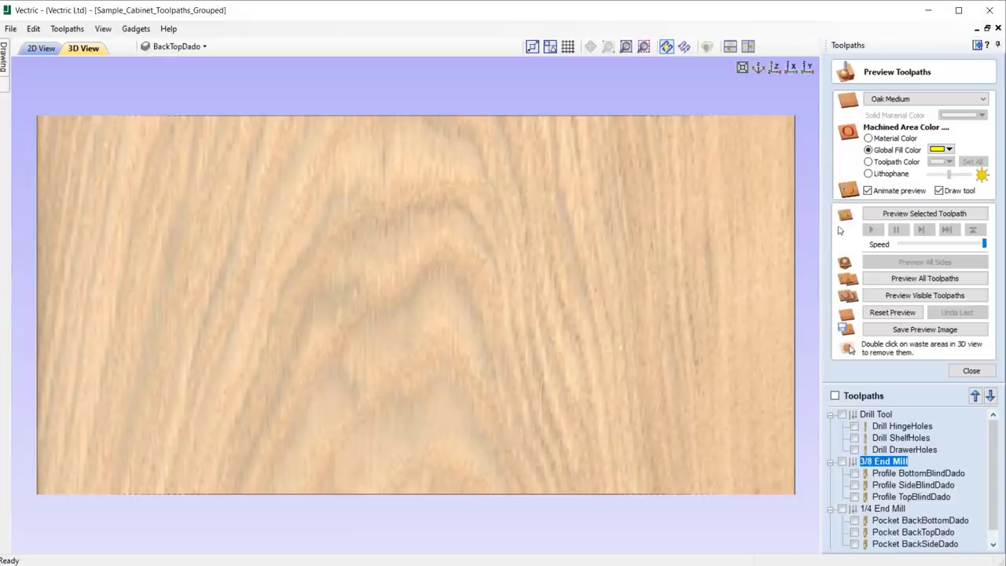
left_click(937, 214)
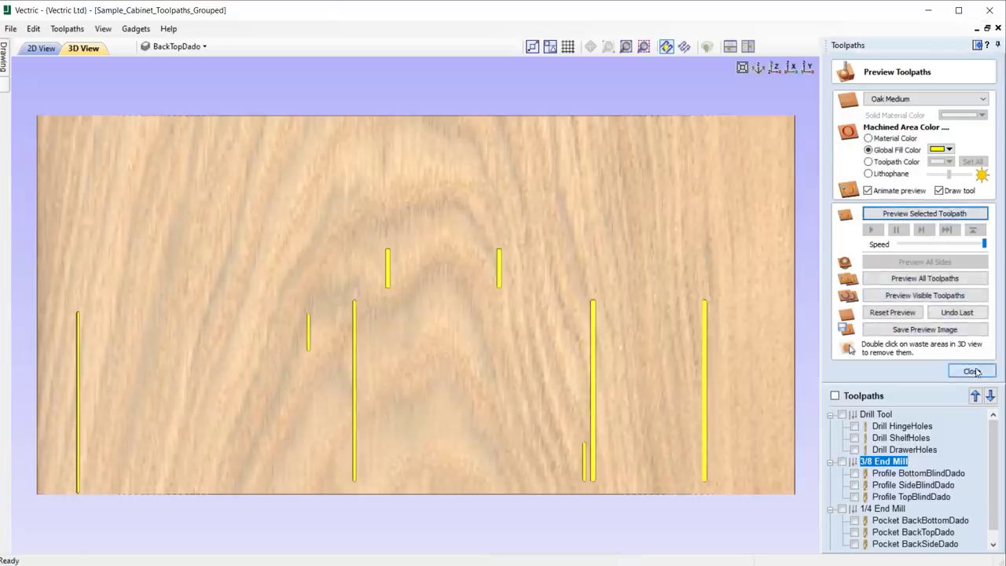
left_click(974, 371)
left_click(933, 207)
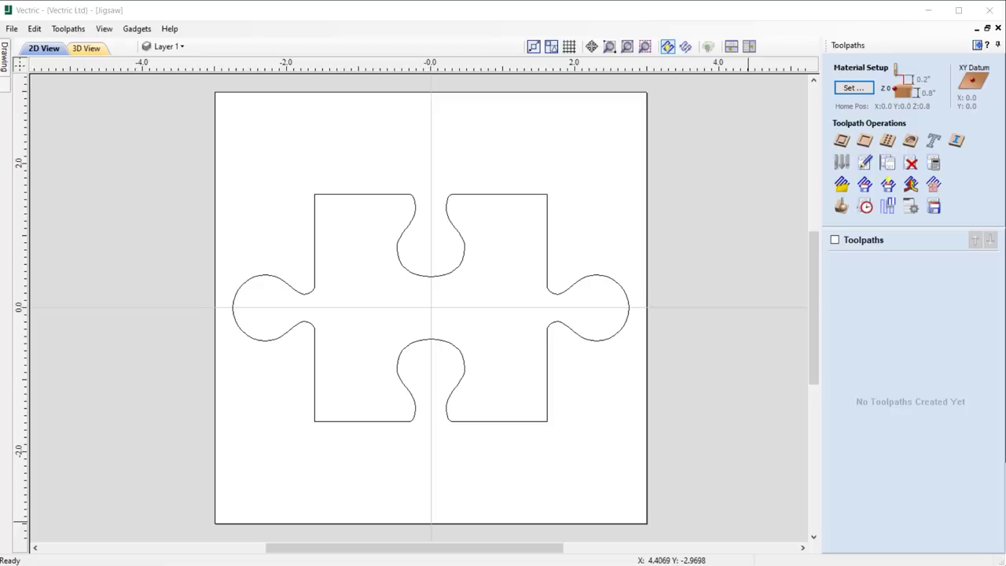
Step: Create a 2D profile toolpath around the jigsaw outline with a constant 4 holding tabs
left_click(621, 332)
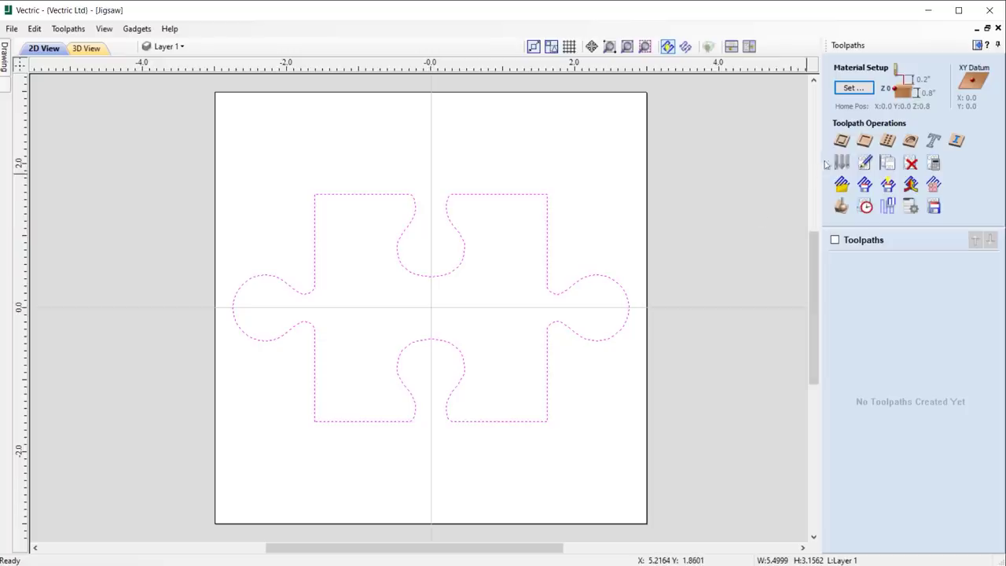
left_click(841, 140)
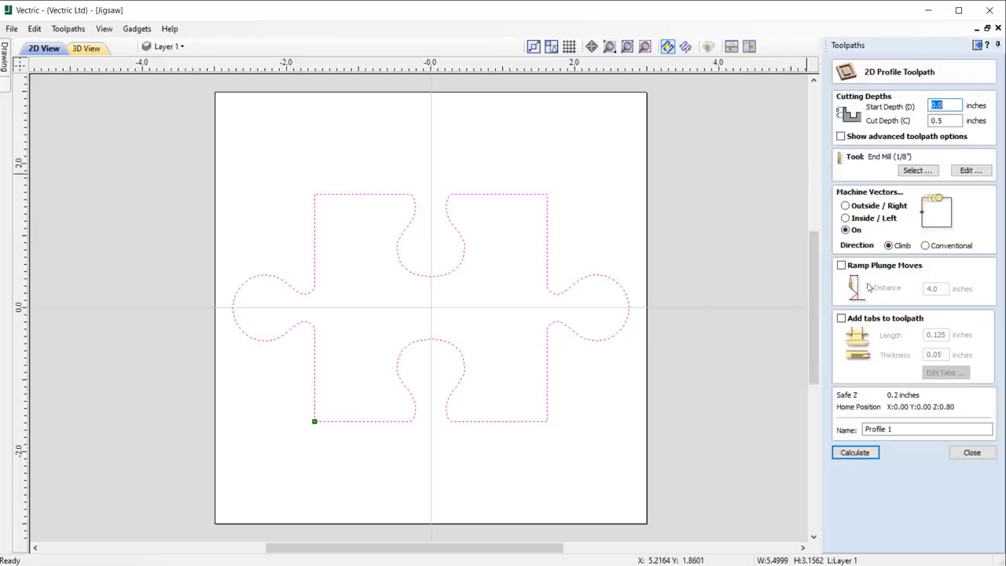
left_click(886, 318)
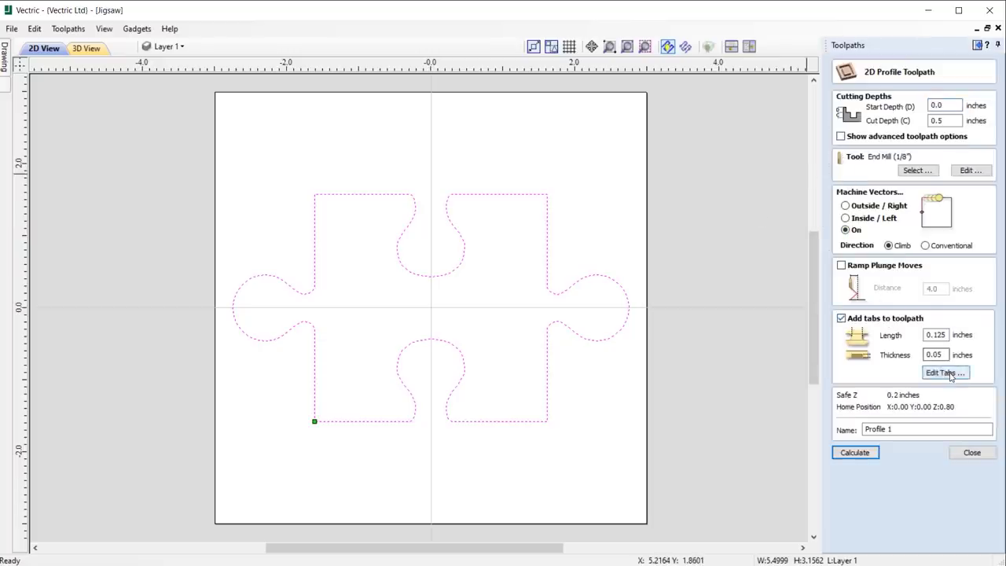
left_click(948, 374)
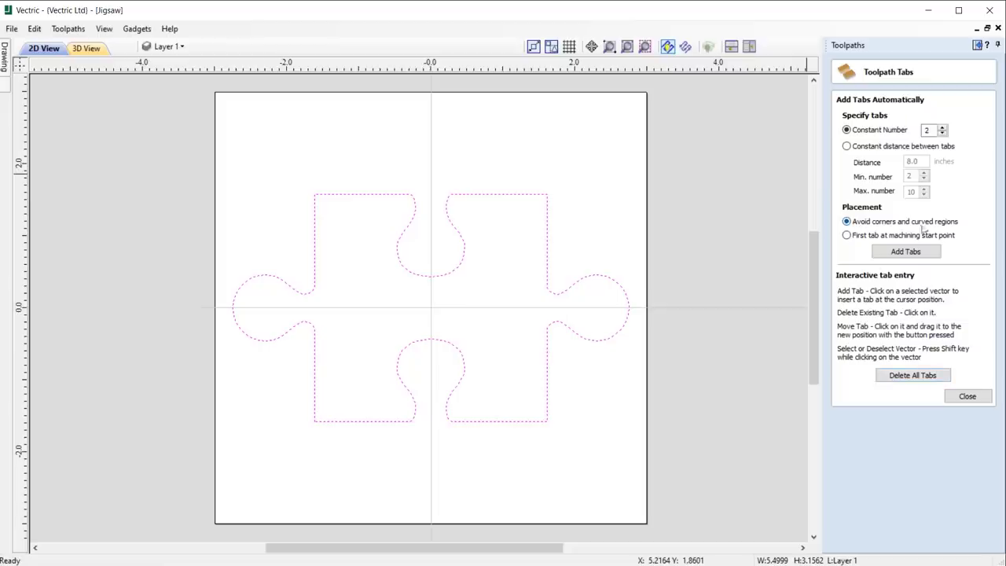
left_click(942, 127)
left_click(932, 252)
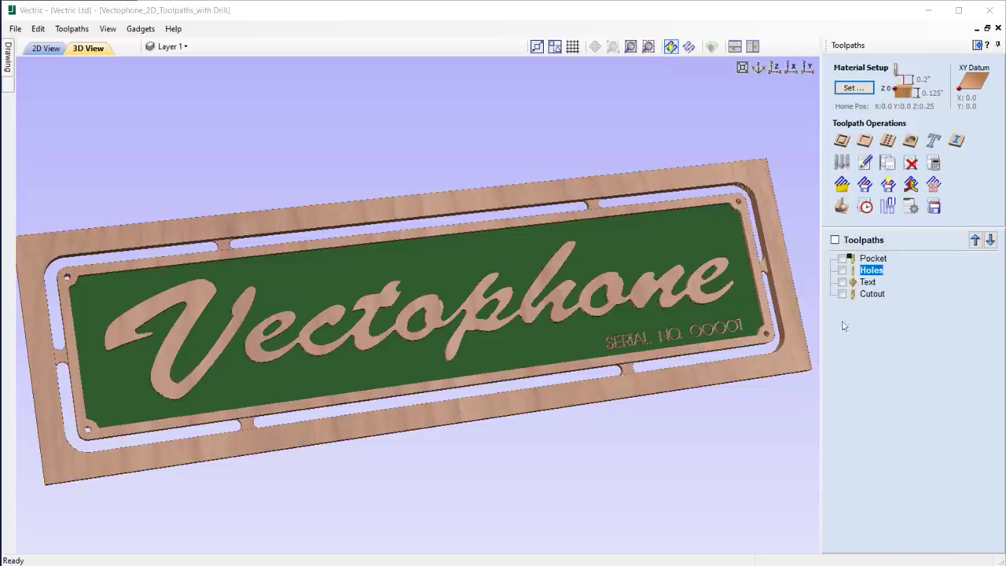
Step: Make all the sign's toolpaths visible and save them as separate files named Vectophone
left_click(835, 241)
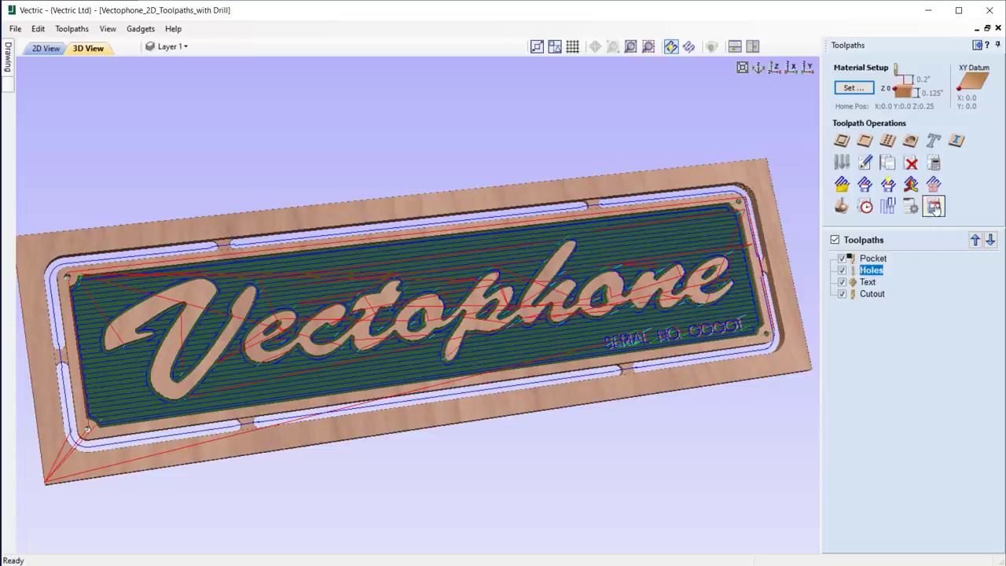
left_click(933, 206)
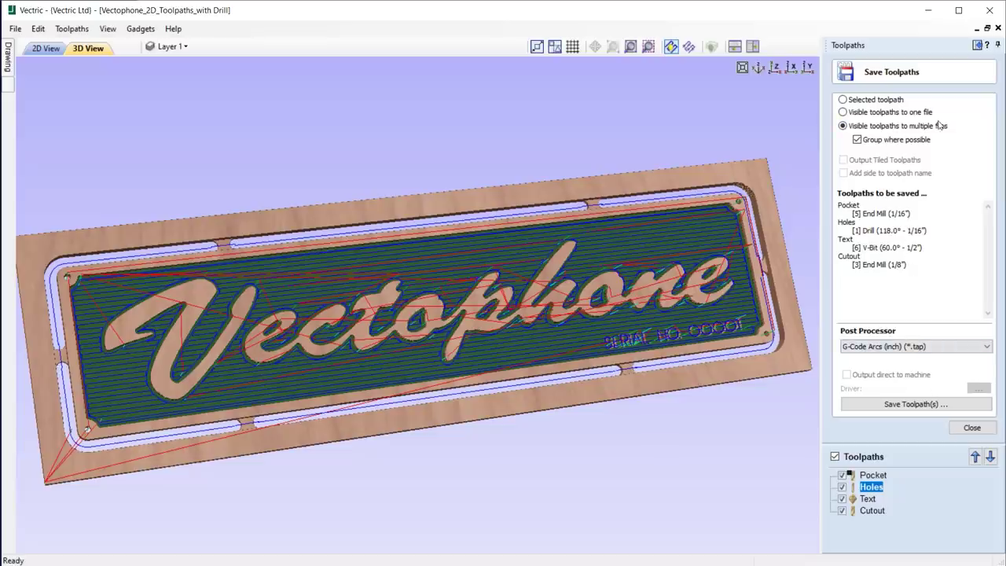
left_click(929, 404)
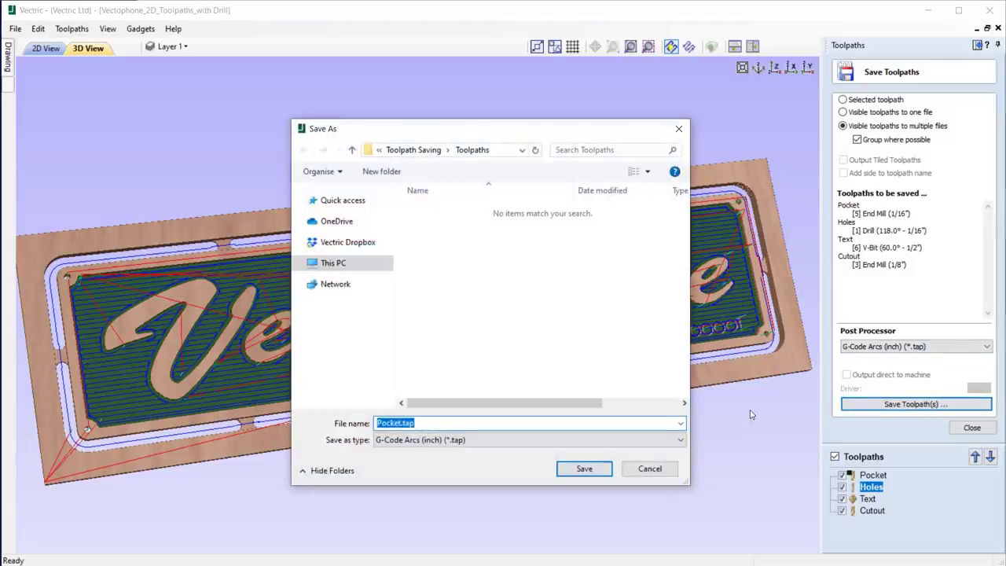
type("Vectophone")
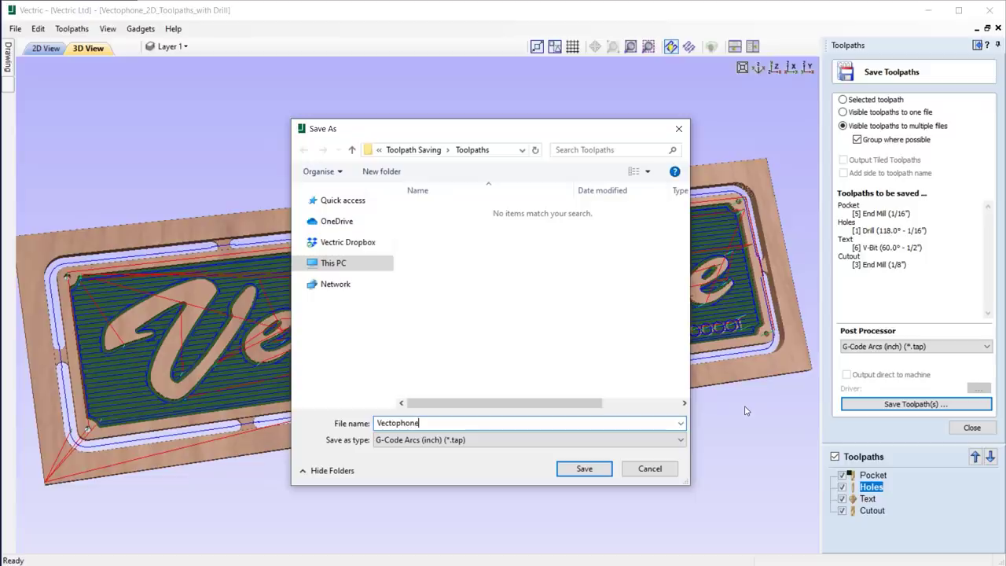
left_click(573, 468)
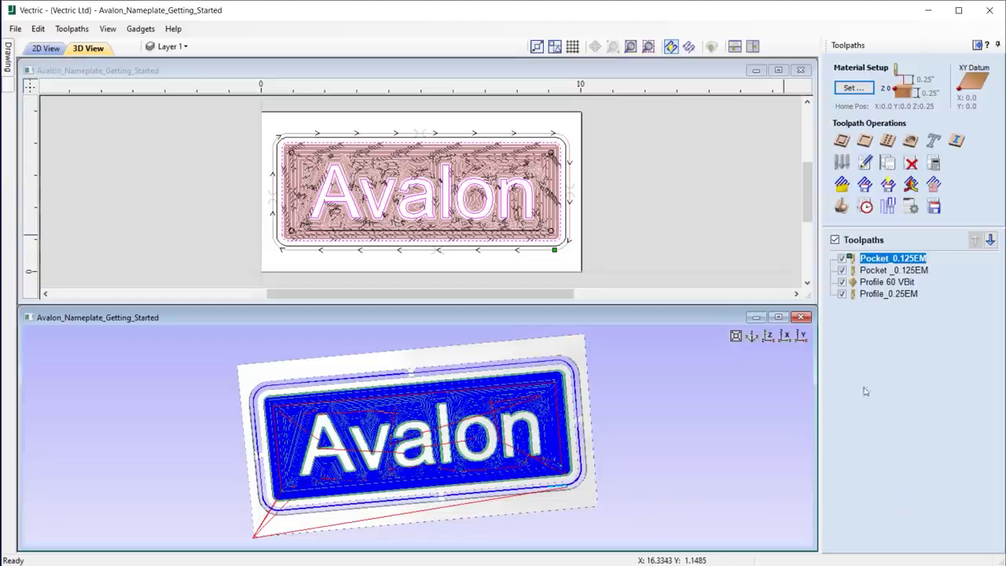
Step: Save the Avalon nameplate toolpaths as Avalon files, then close Explorer and the Save Toolpaths panel
left_click(933, 206)
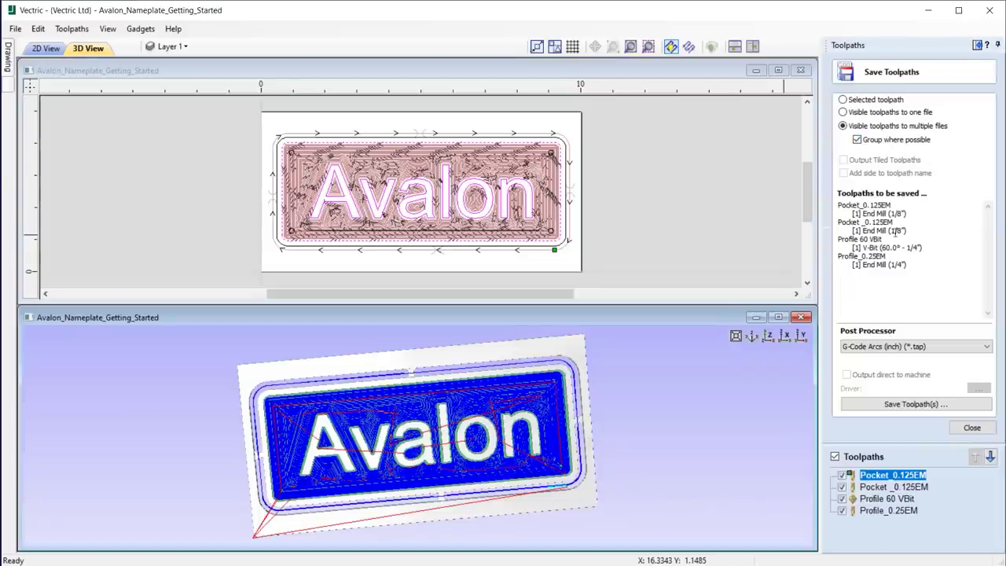
left_click(933, 401)
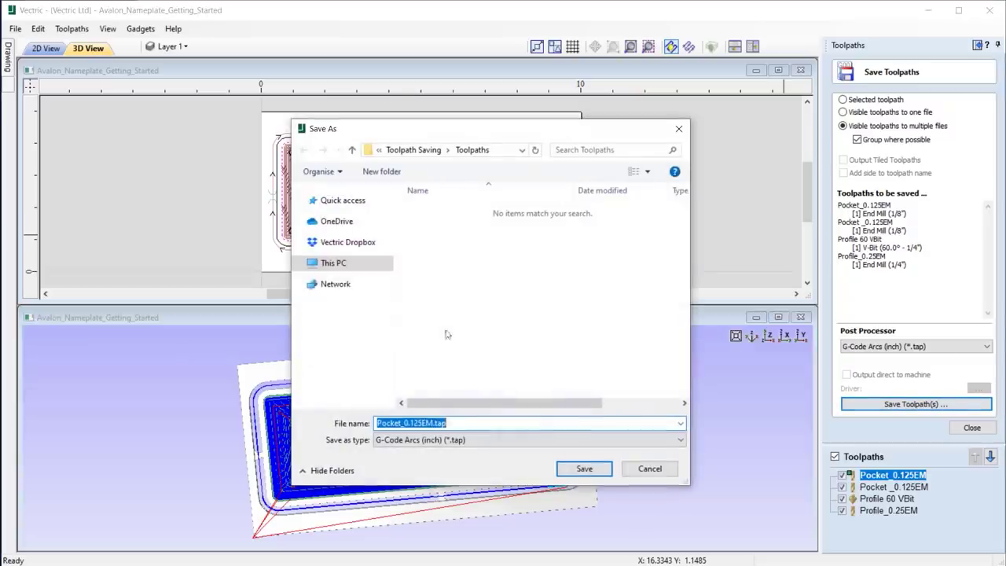
type("Avalon")
left_click(584, 468)
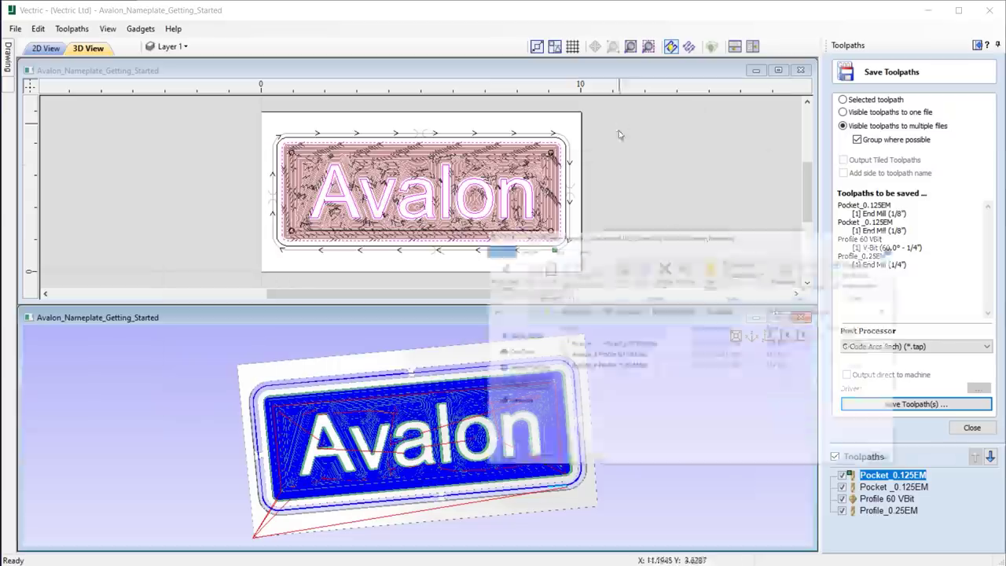
left_click(680, 121)
left_click(961, 429)
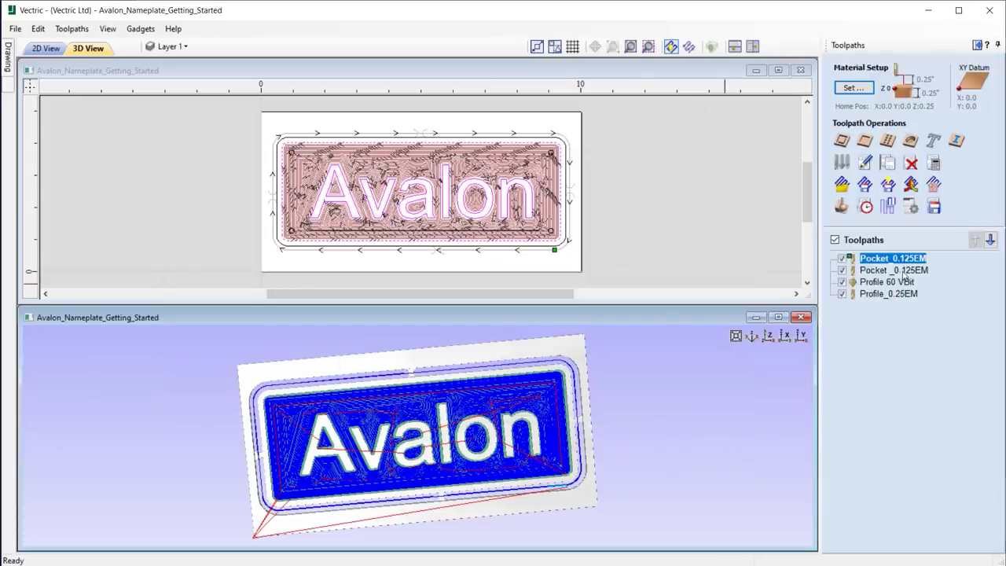
Step: Move the second Pocket_0.125EM below Profile 60 VBit and resave the toolpaths as Avalon
left_click_drag(905, 275, 907, 289)
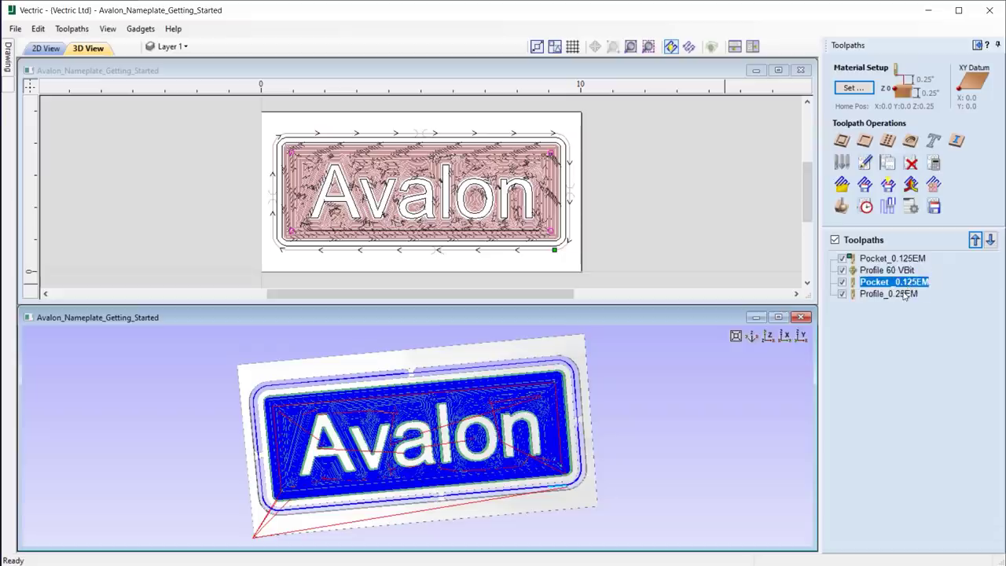
left_click(933, 206)
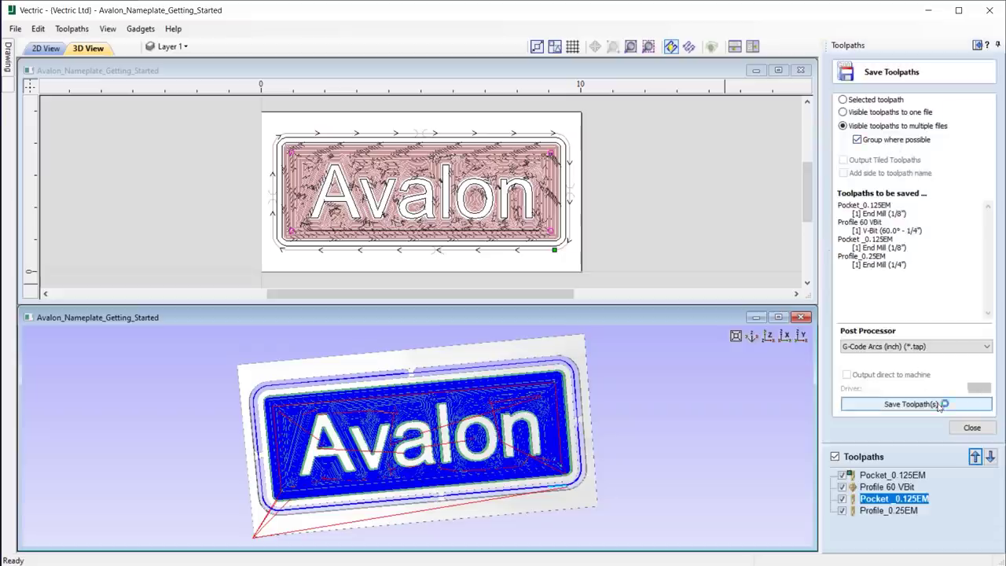
left_click(911, 404)
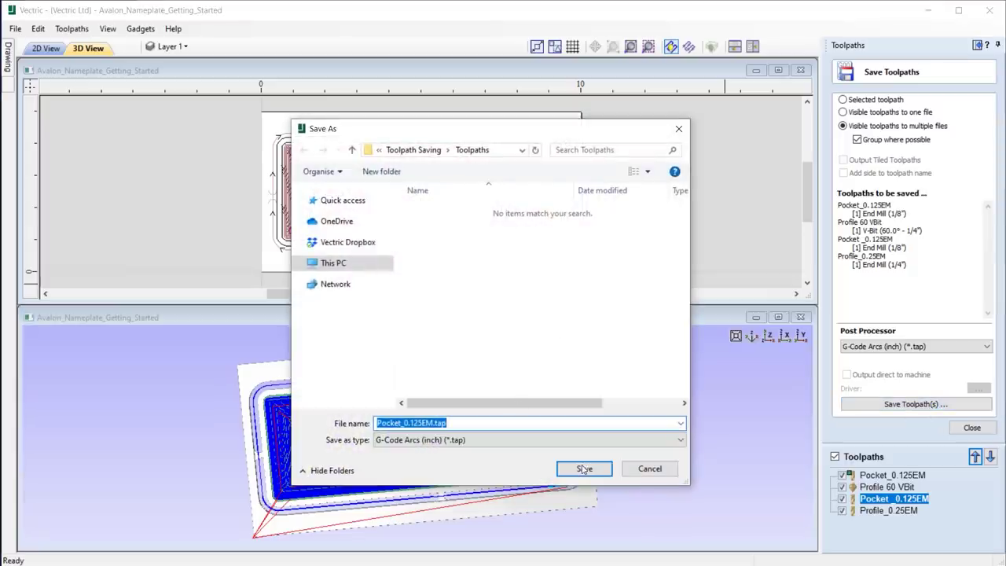
type("Avalon")
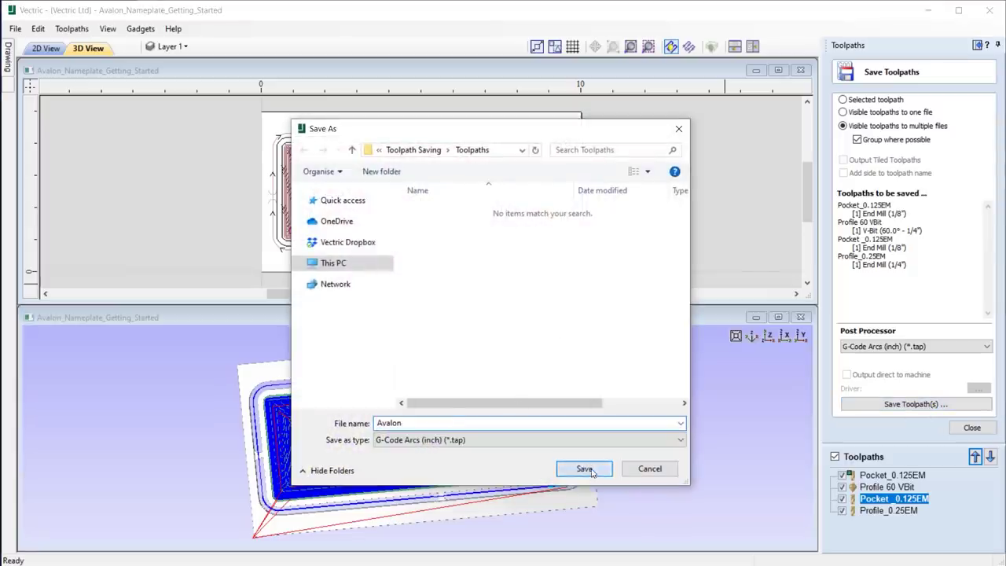
left_click(585, 470)
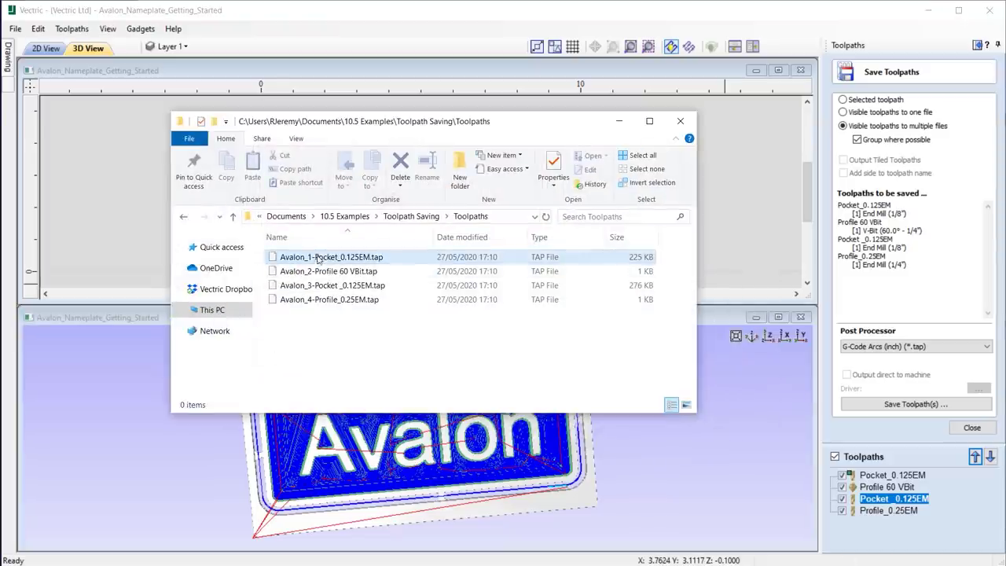
Step: Check each of the numbered Avalon files in the saved folder
left_click(328, 271)
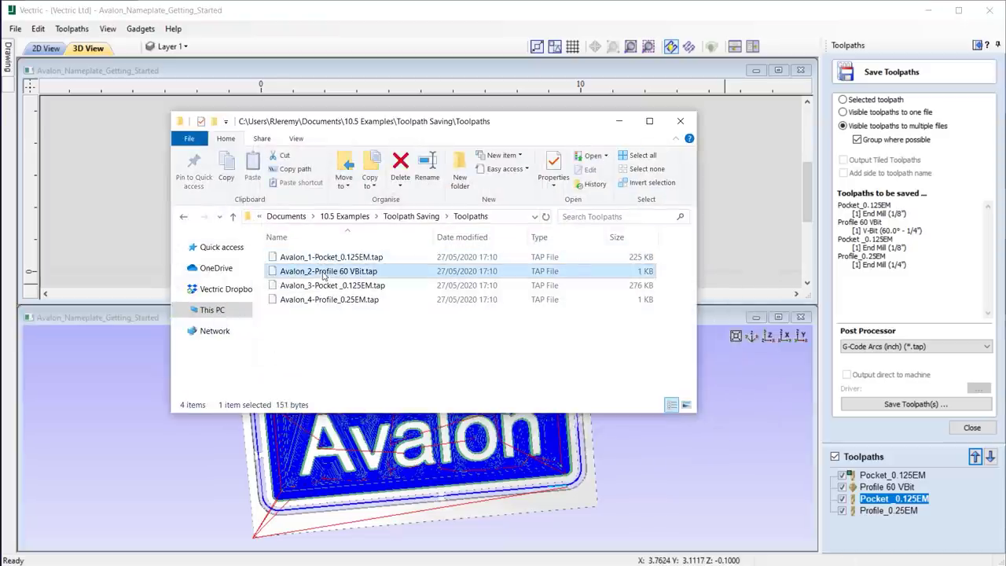
left_click(330, 284)
left_click(329, 299)
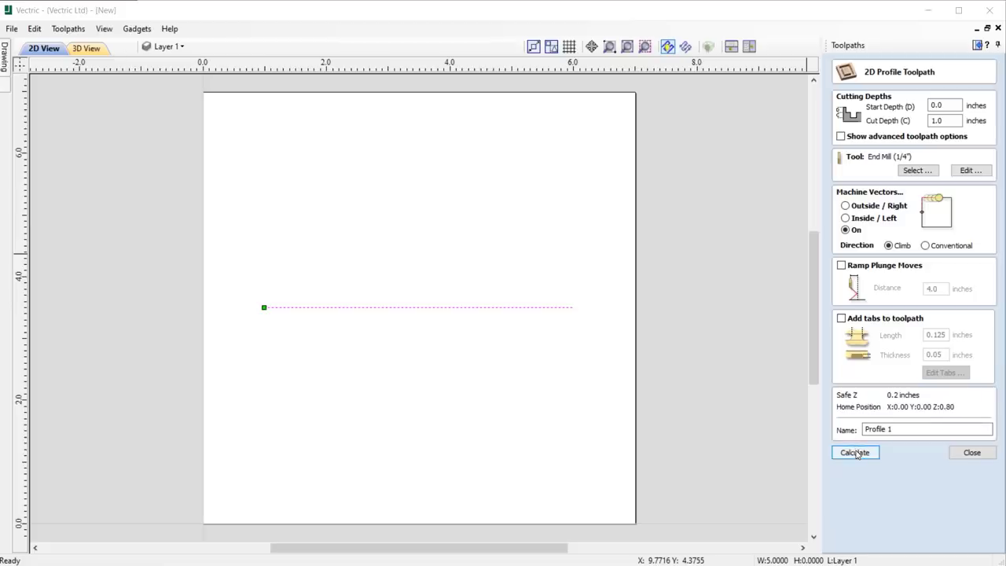
Step: Calculate the profile toolpath on the line and preview it from the top view
left_click(854, 452)
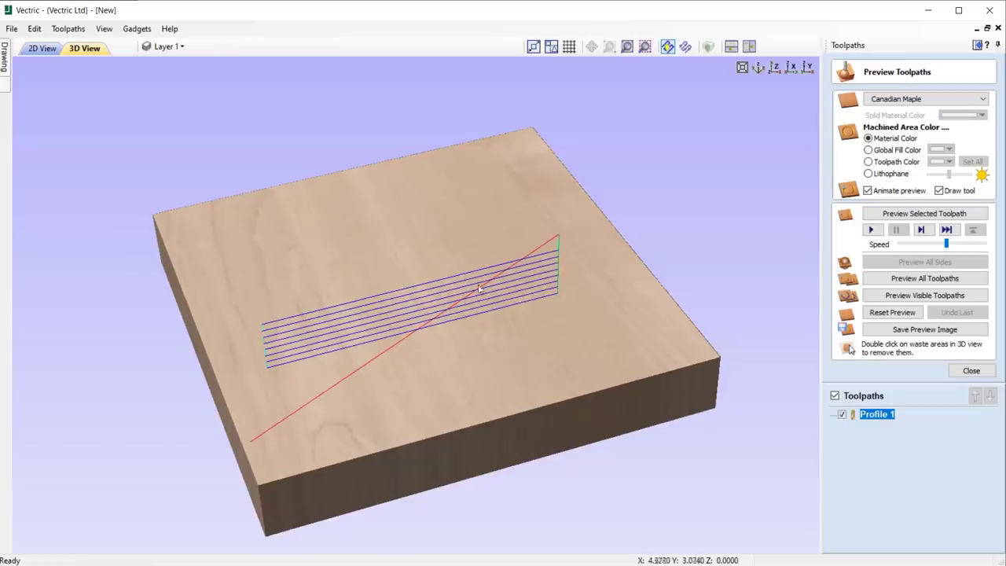
left_click_drag(440, 341, 700, 116)
left_click(776, 69)
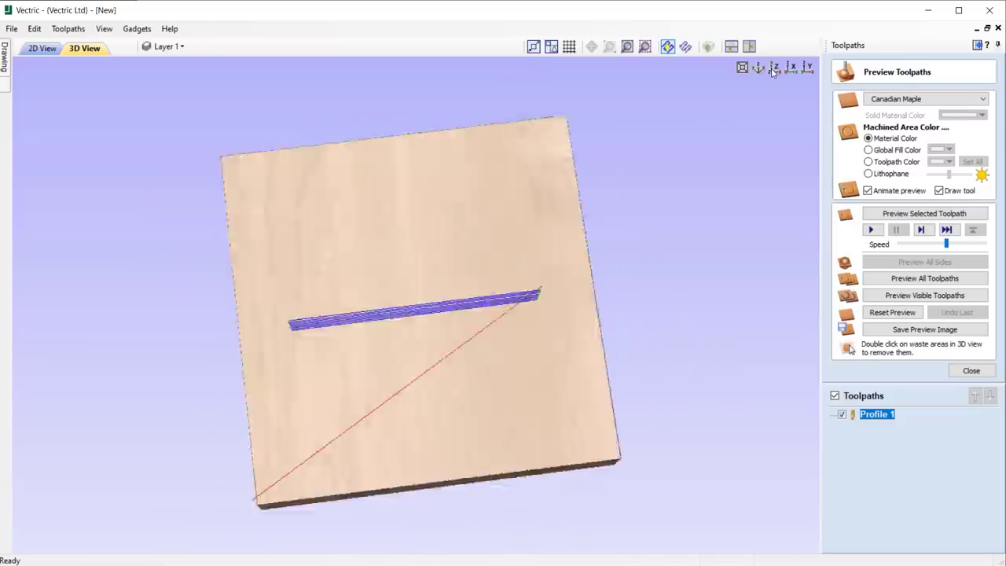
left_click(884, 214)
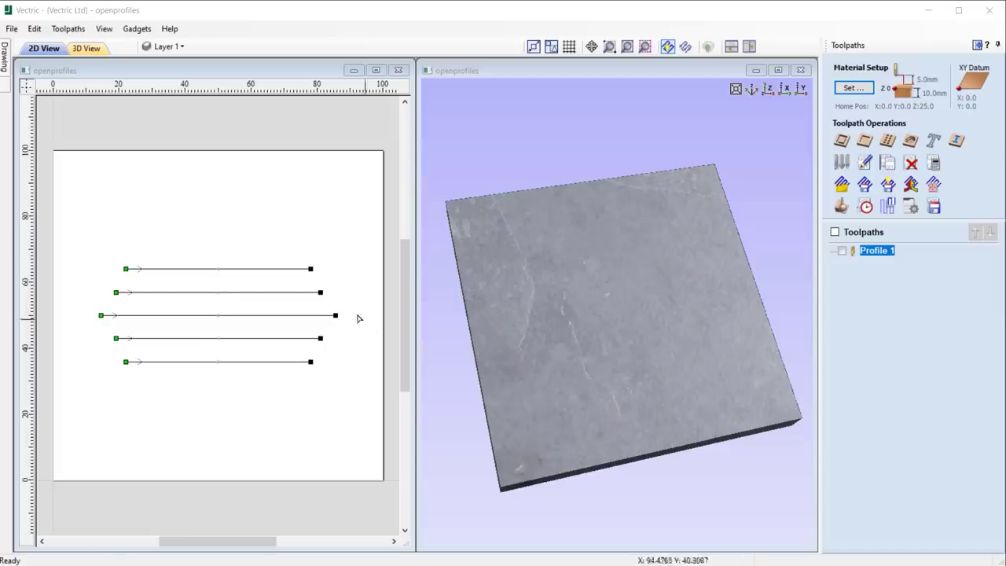
Step: Switch Profile 1 to Optimize Start Points, recalculate it, and simulate the cut
double_click(875, 251)
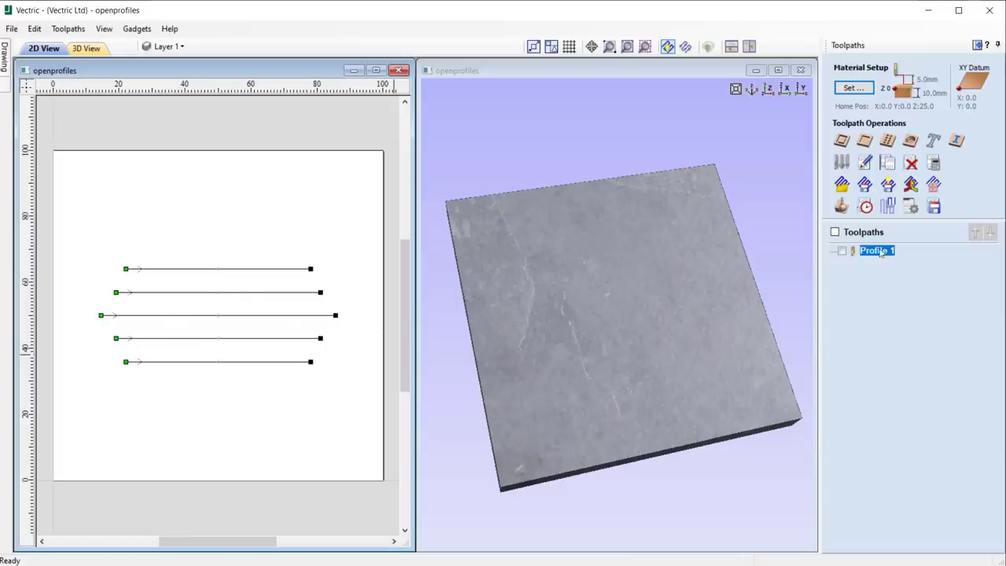
scroll(975, 274, "down", 3)
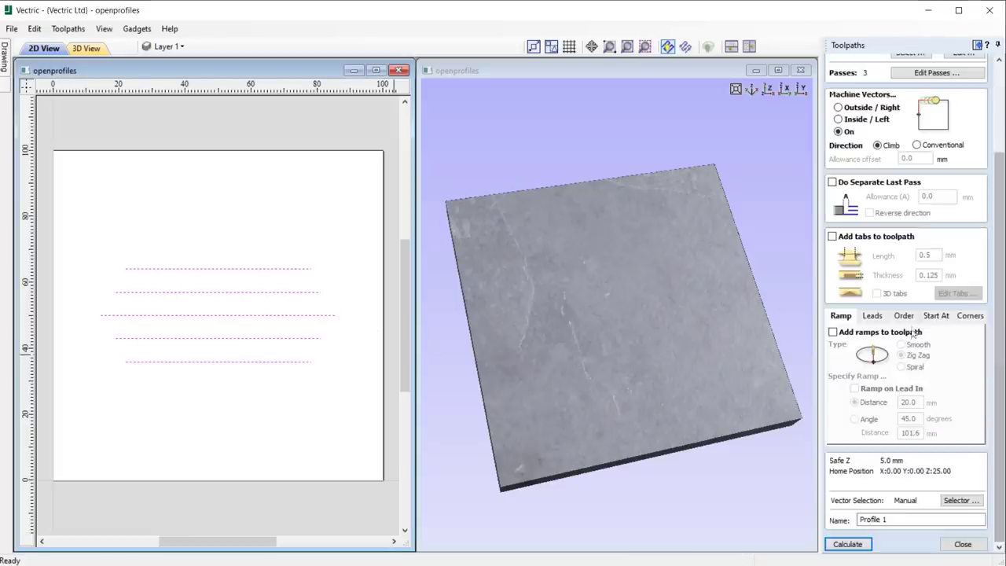
left_click(934, 315)
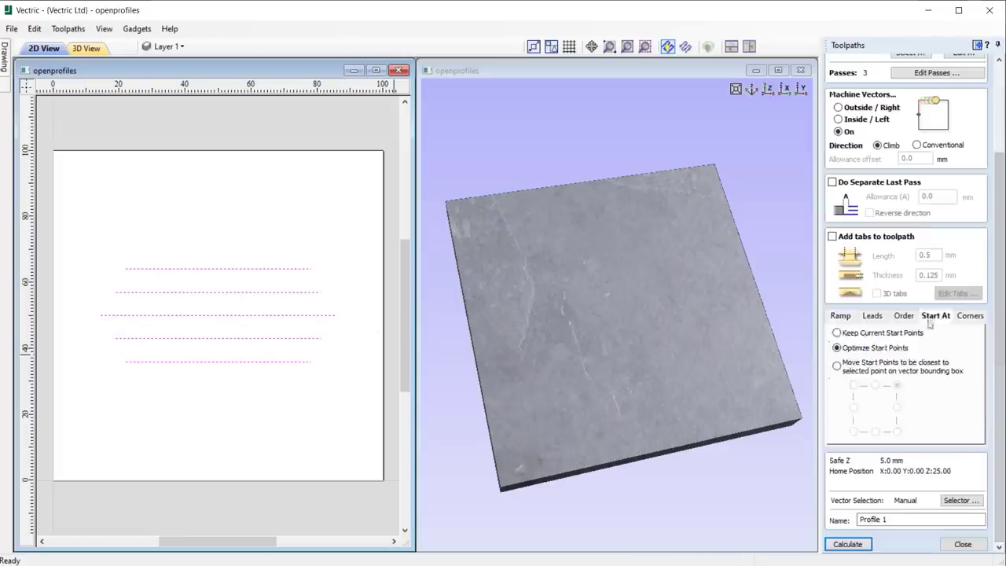
left_click(846, 543)
mouse_move(629, 330)
left_mouse_down()
mouse_move(626, 384)
mouse_move(770, 329)
left_mouse_up()
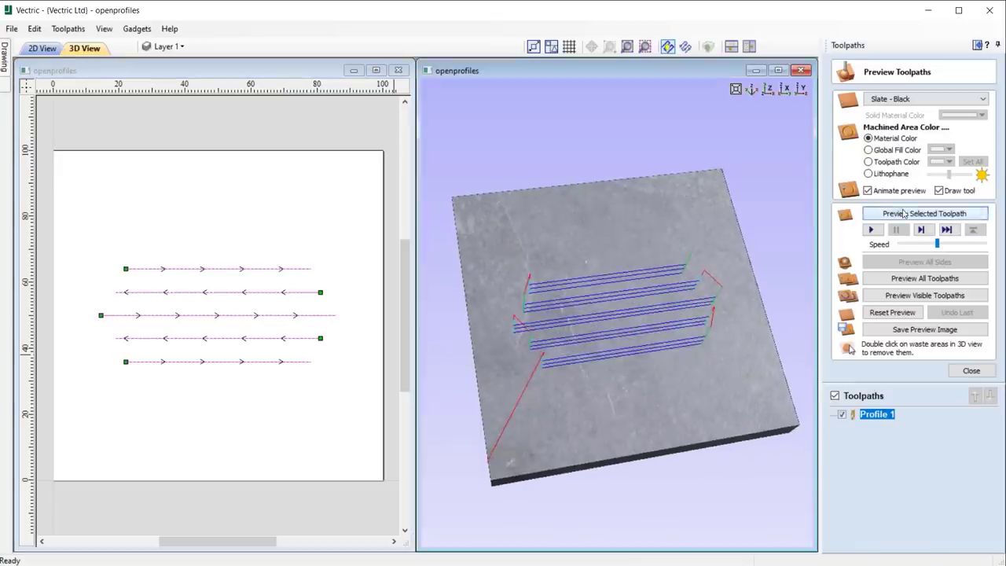
left_click(910, 214)
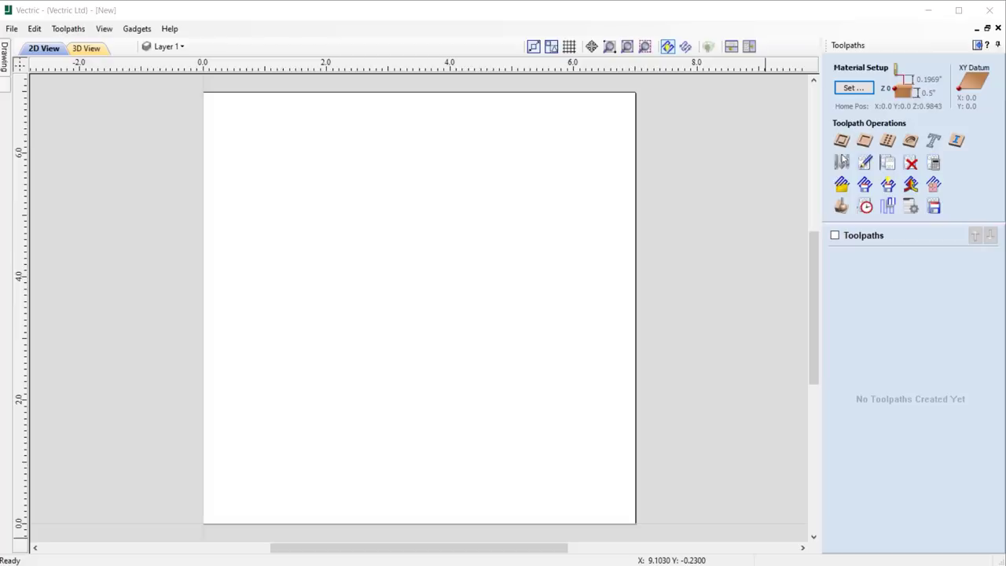
Step: Duplicate End Mill (1/8") in the Tool Database and give the copy a 0.75 diameter
left_click(841, 161)
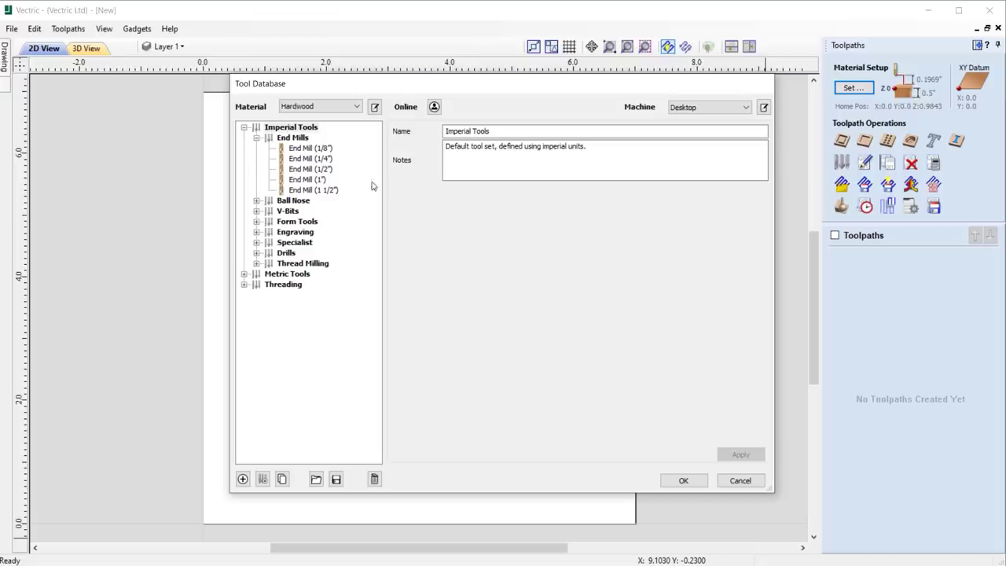
left_click(324, 149)
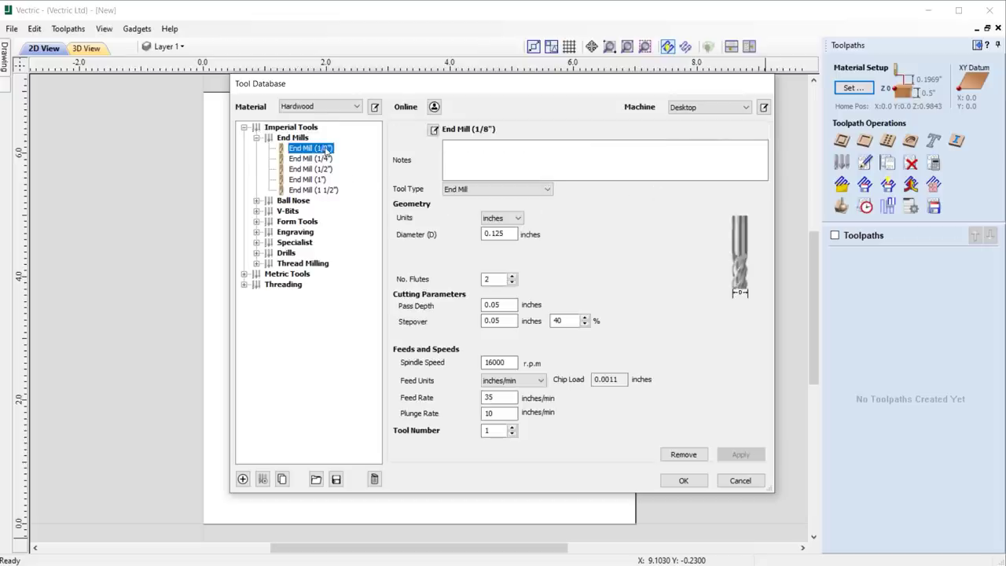
left_click_drag(326, 149, 340, 160, "ctrl")
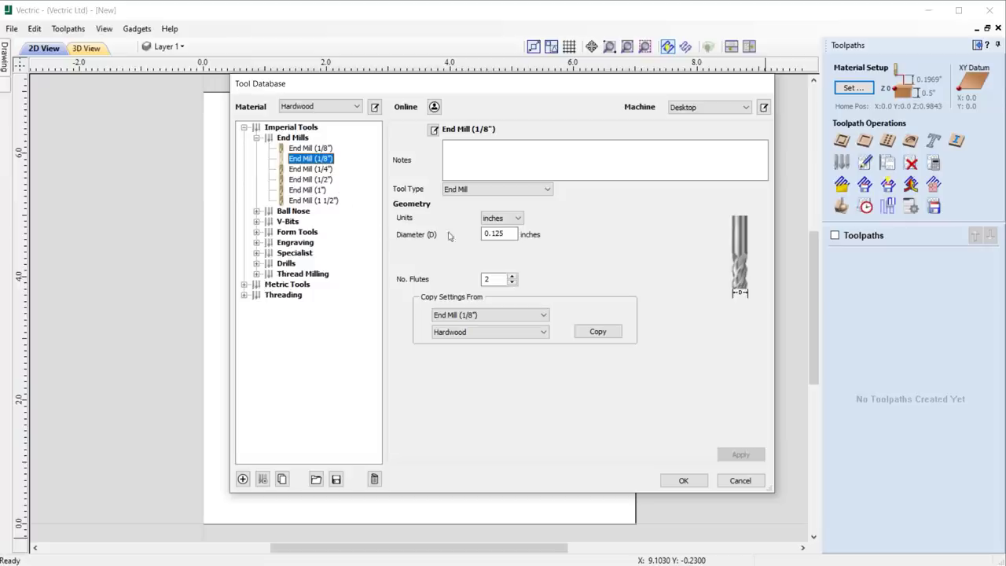
double_click(488, 233)
type("0.75")
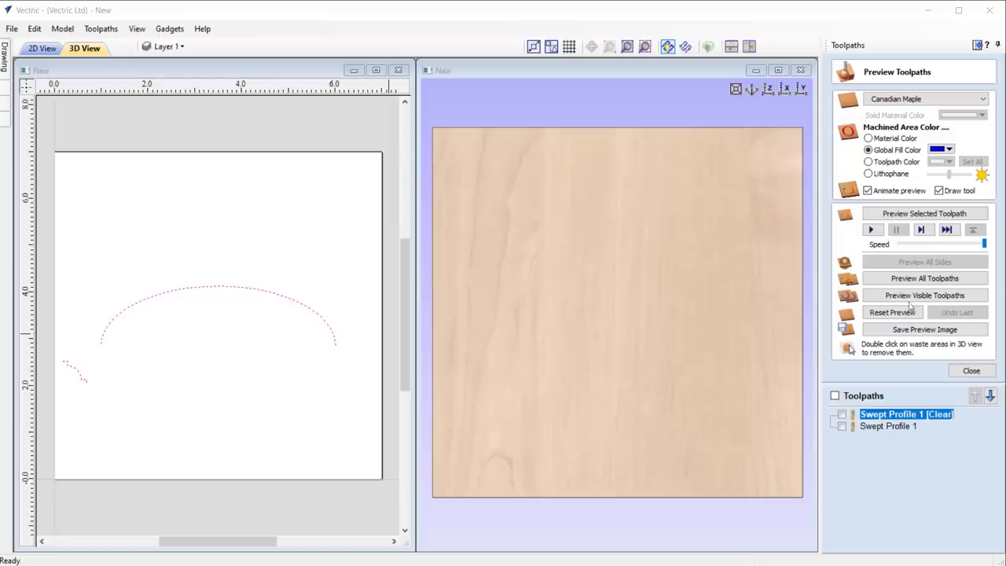
Step: Tick the clearing Swept Profile and Swept Profile 1 toolpaths to show the blue arch
left_click(842, 415)
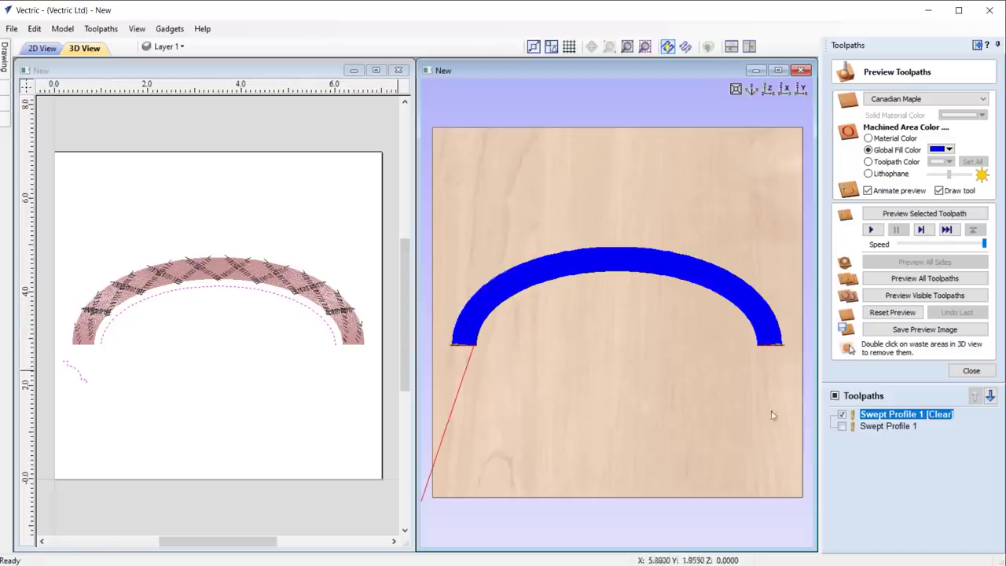
left_click(841, 425)
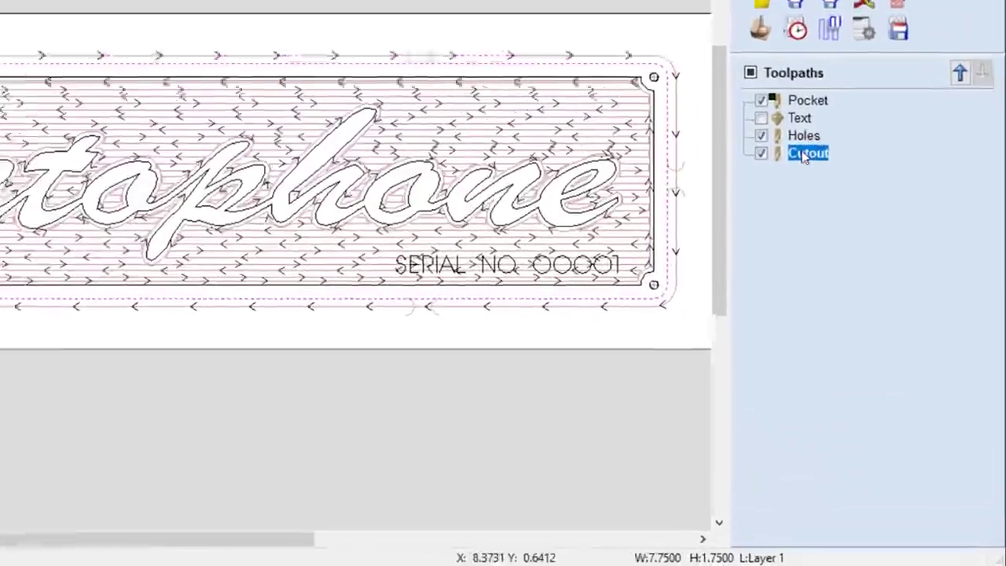
Step: Use Recalculate Visible from the Cutout toolpath's context menu to recompute the visible toolpaths
right_click(865, 288)
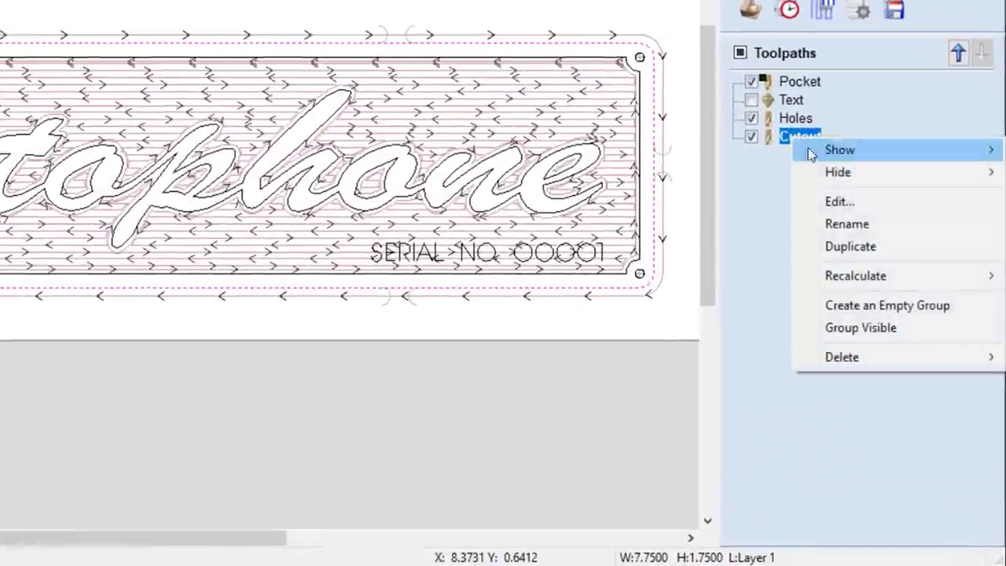
mouse_move(868, 284)
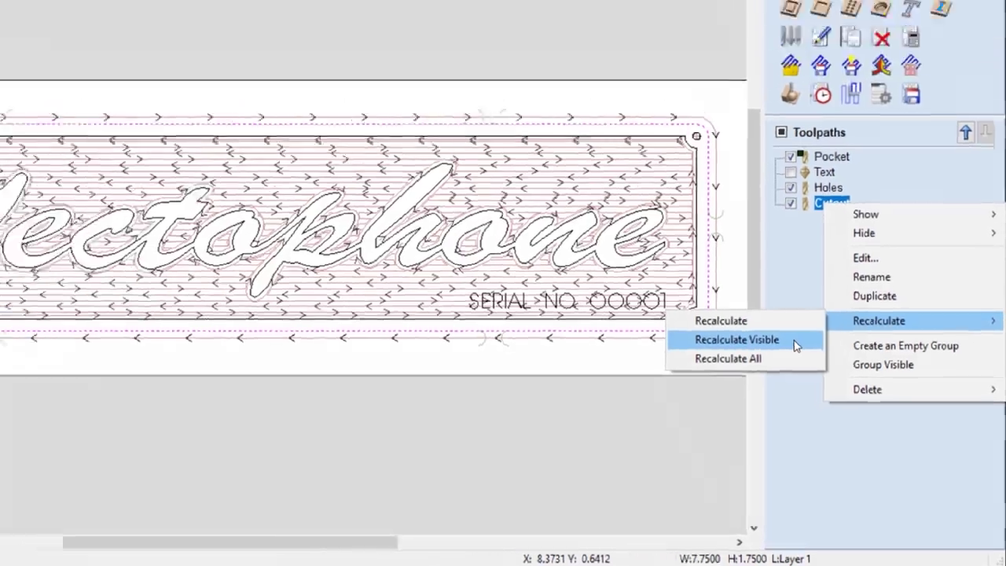
left_click(754, 303)
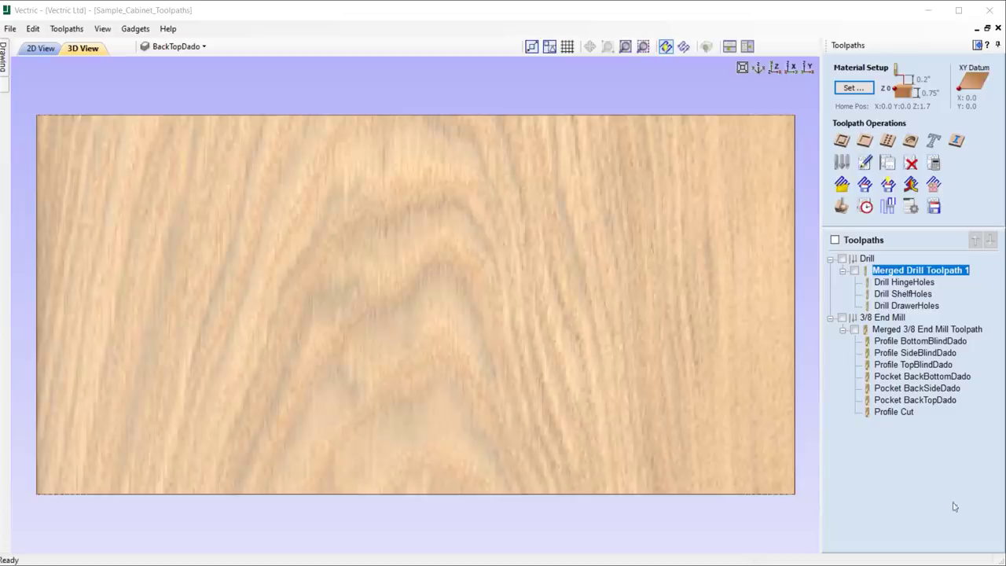
Step: Show the merged Drill and 3/8 End Mill toolpaths and save template 'Merged Toolpaths Sample Cabinet'
left_click(854, 270)
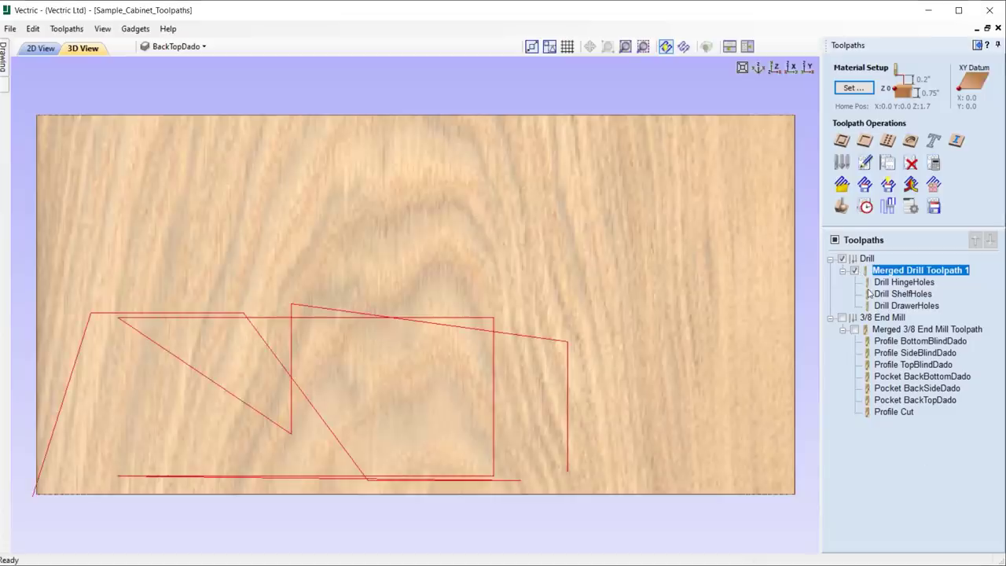
left_click(855, 330)
left_click(900, 330)
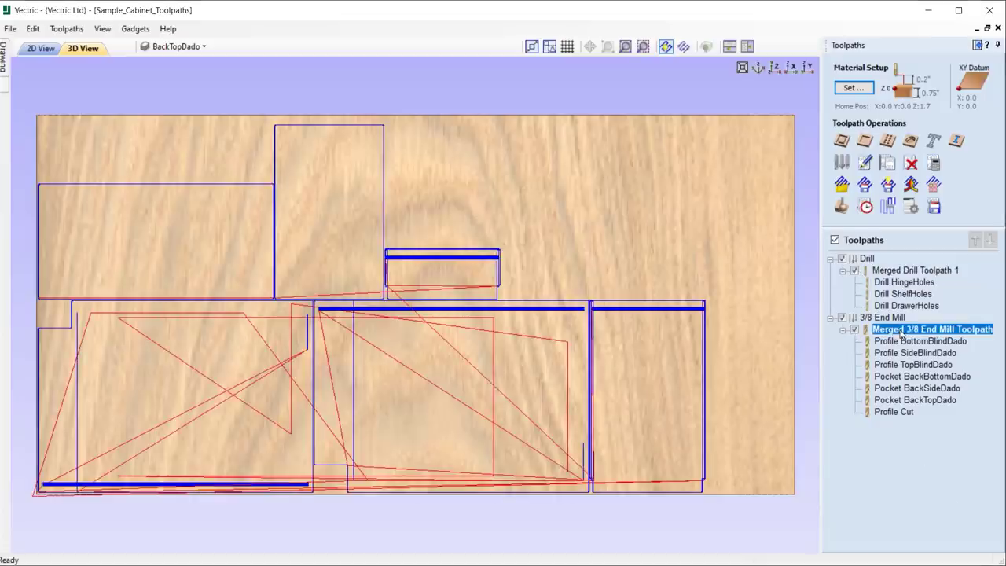
left_click(913, 270)
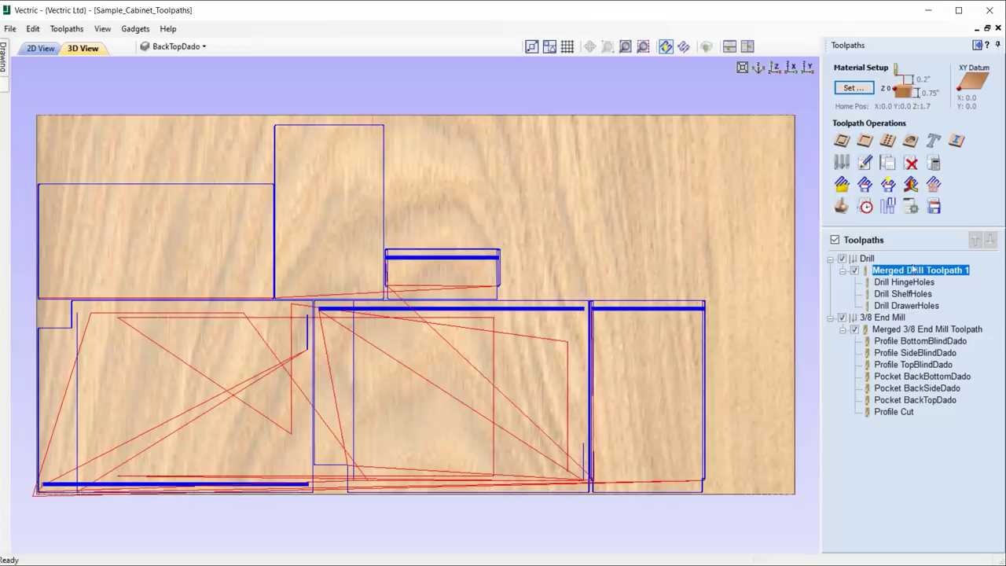
left_click(888, 186)
key("End")
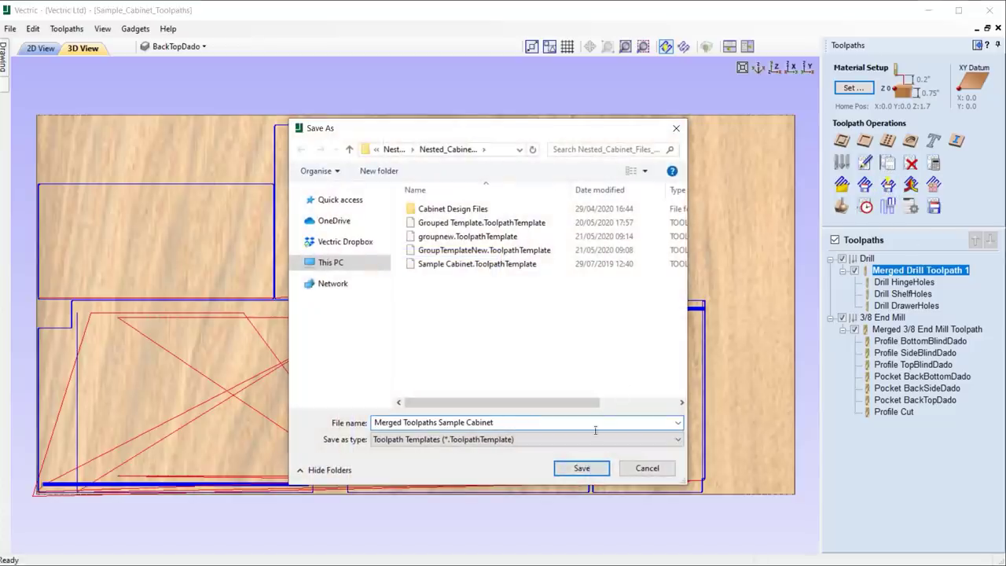
left_click(581, 468)
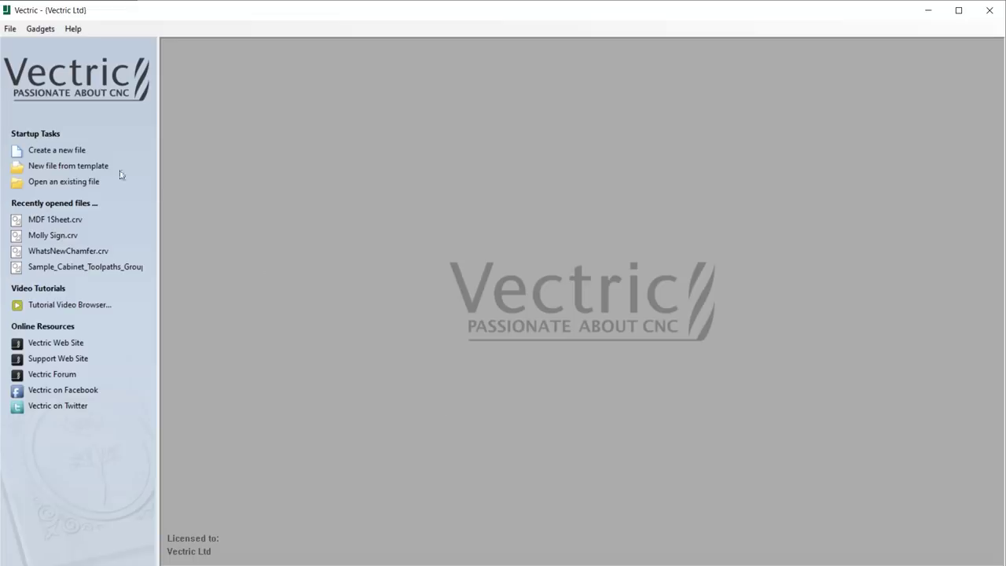
Step: Create a new 96 x 48 inch job with a material thickness of 1 inch
left_click(68, 152)
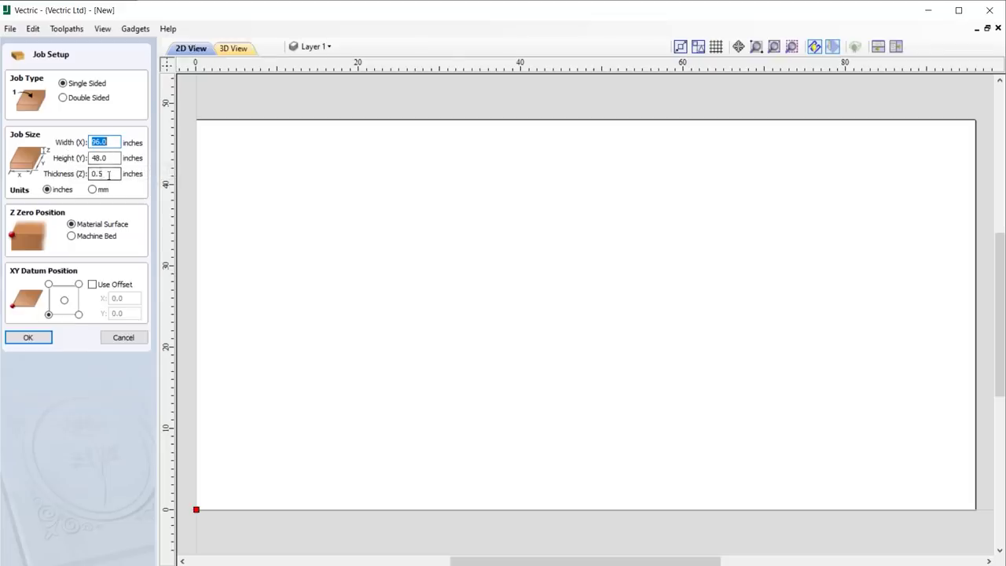
double_click(93, 174)
type("1")
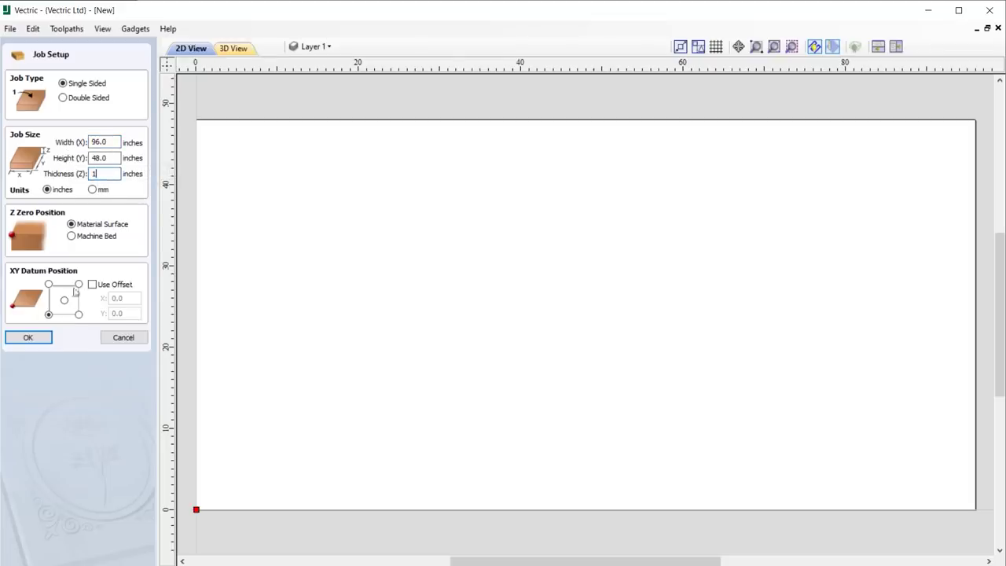
left_click(44, 338)
Step: Save the job as the sheet template 'MDF 1 - 96X48'
left_click(10, 29)
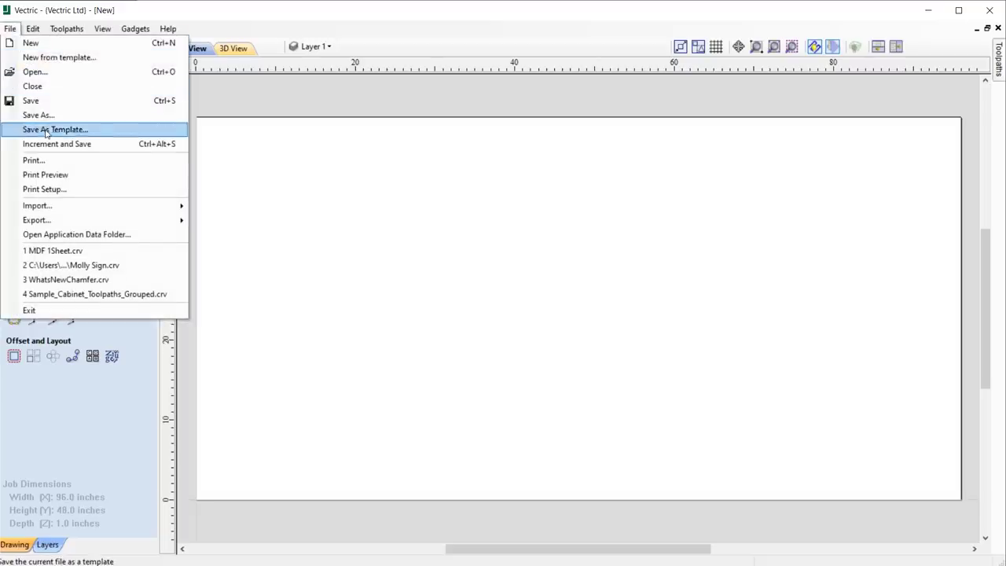
left_click(55, 129)
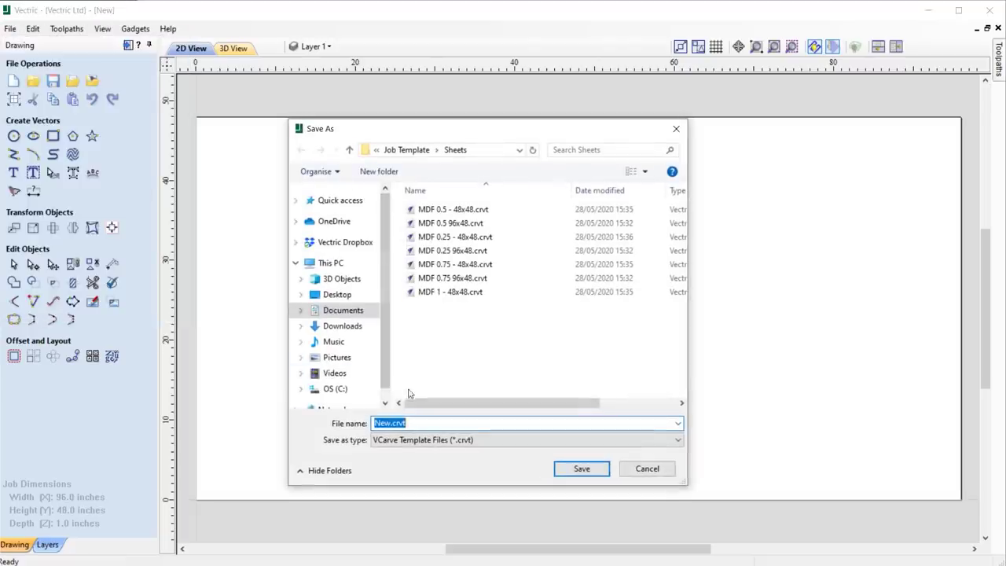
type("MDF")
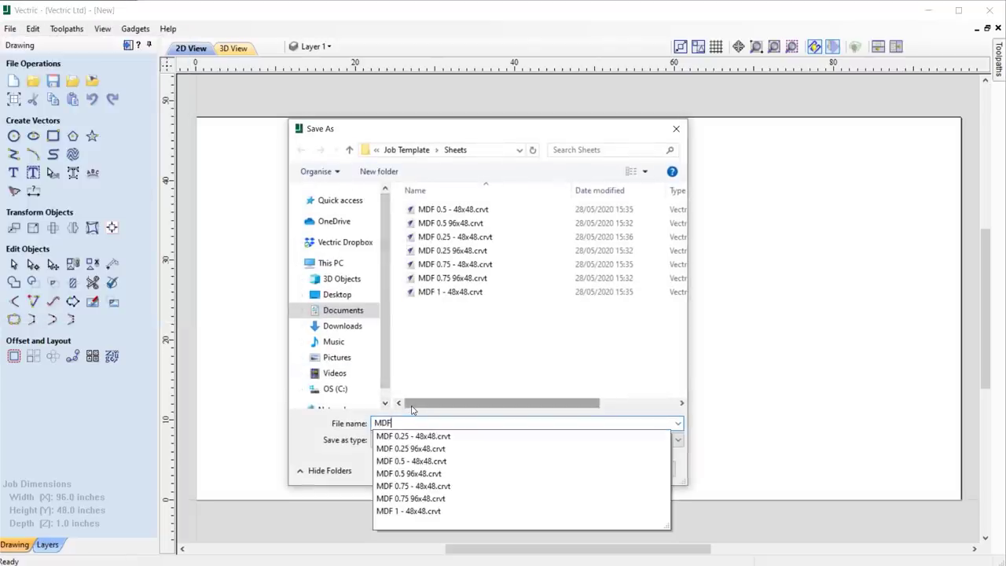
type(" 1")
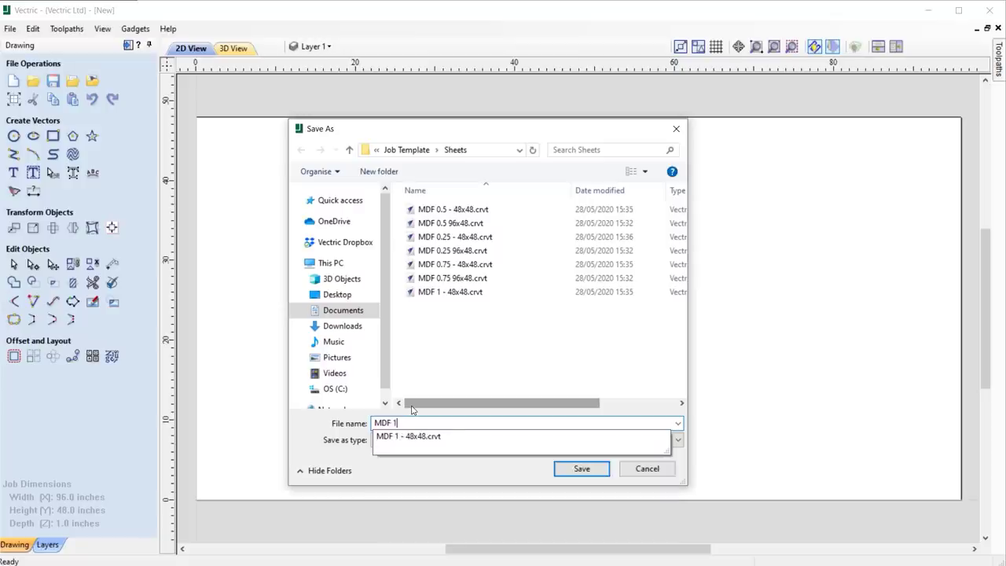
type(" - 96X48")
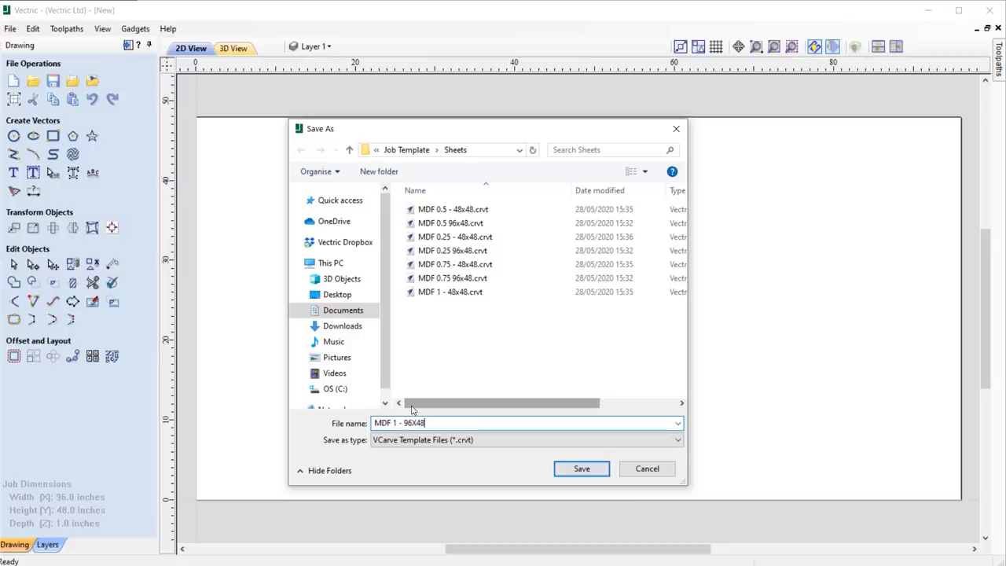
left_click(582, 469)
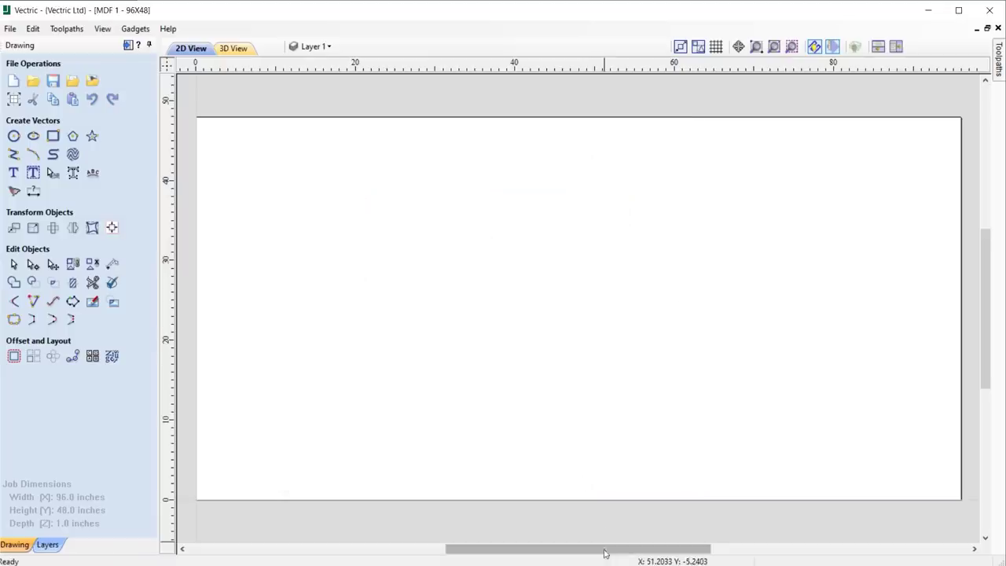
left_click(10, 28)
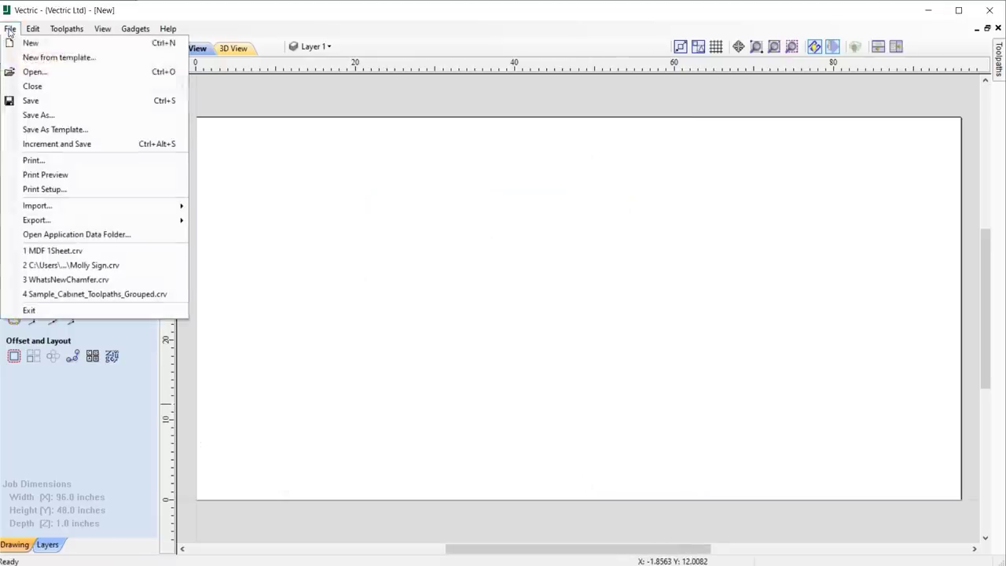
Step: Start a new job from the saved sheet template, discarding changes to the current job
left_click(38, 62)
double_click(462, 254)
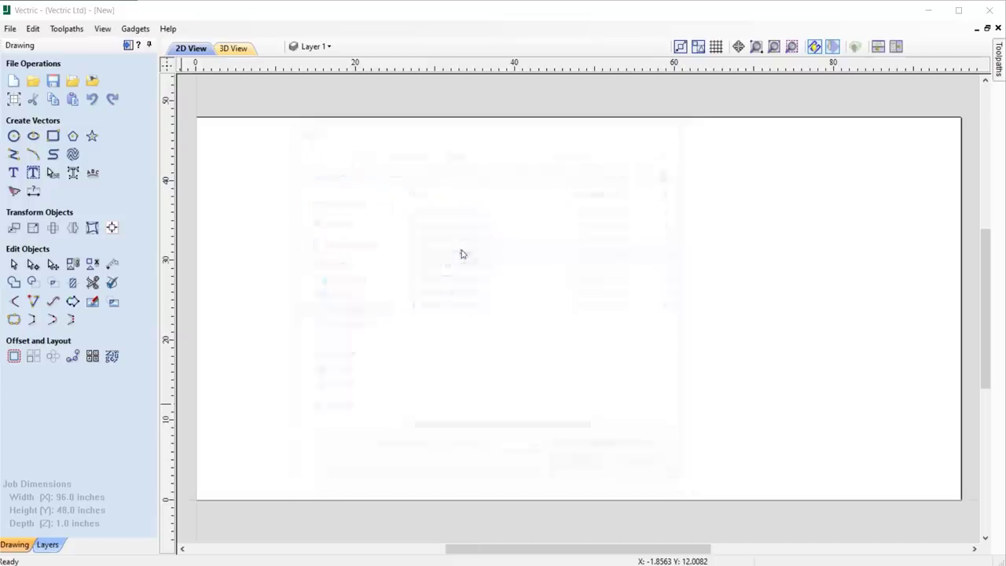
left_click(500, 325)
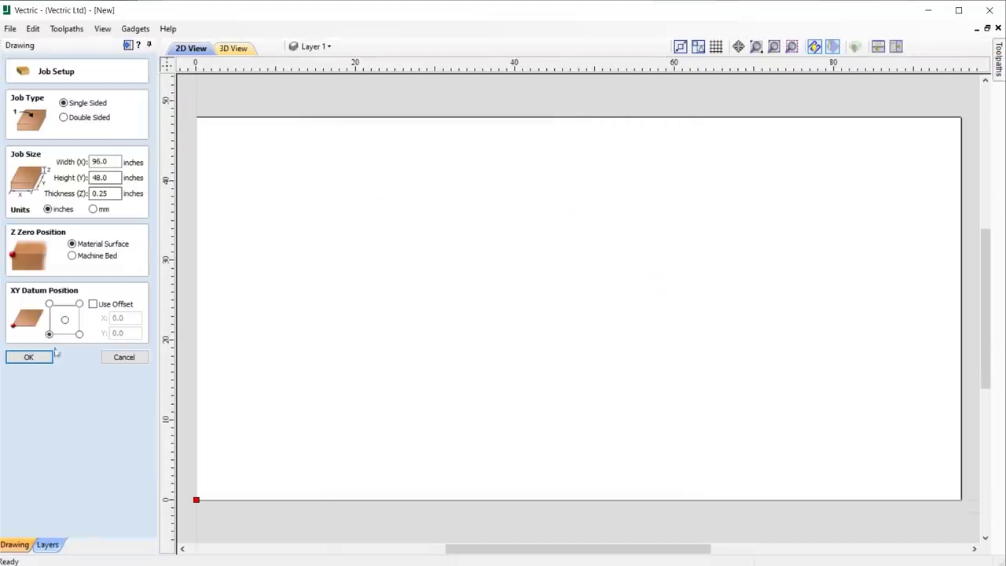
left_click(51, 356)
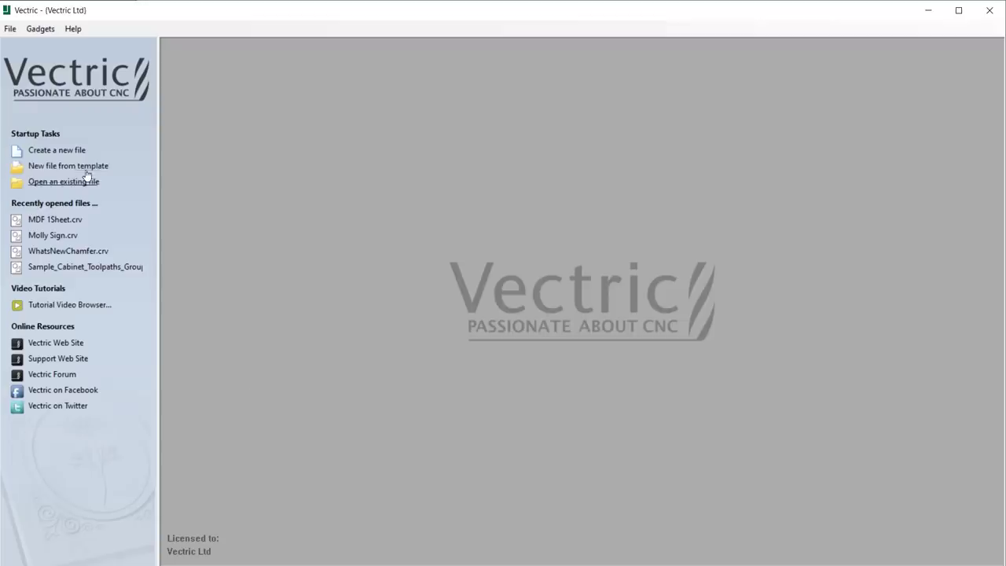
Step: Open the Bedroom Sign Template as a new job and accept its setup
left_click(68, 165)
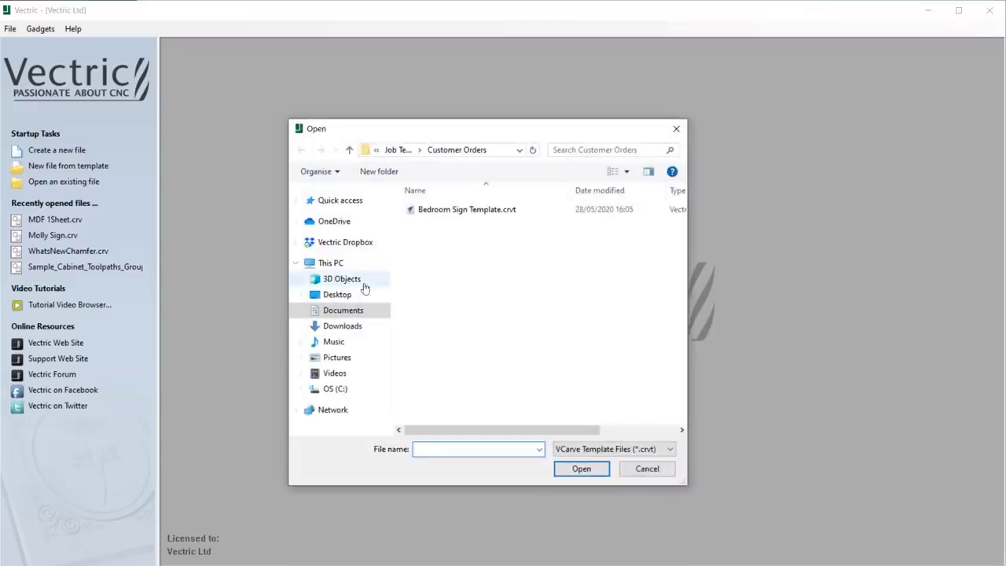
double_click(469, 209)
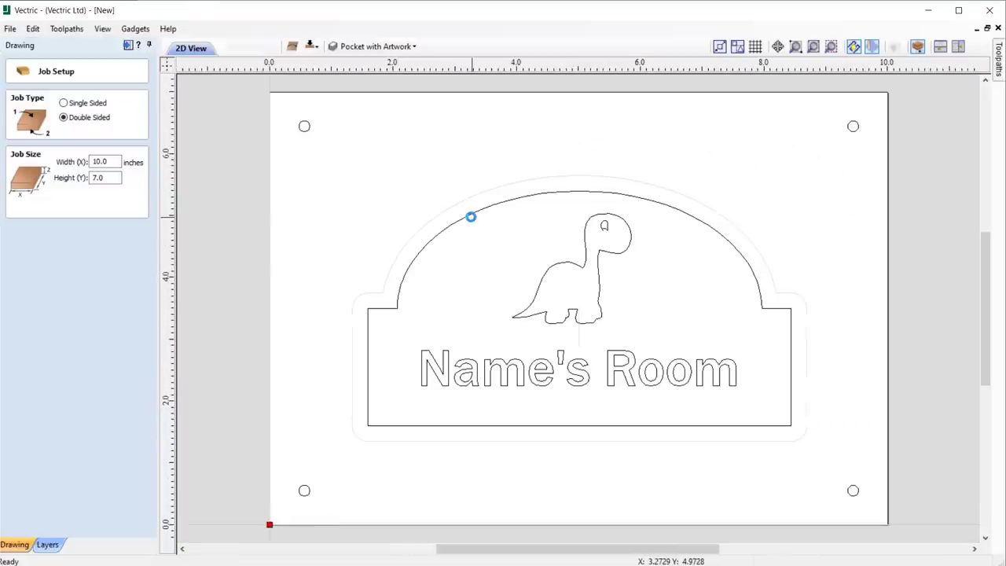
left_click(47, 442)
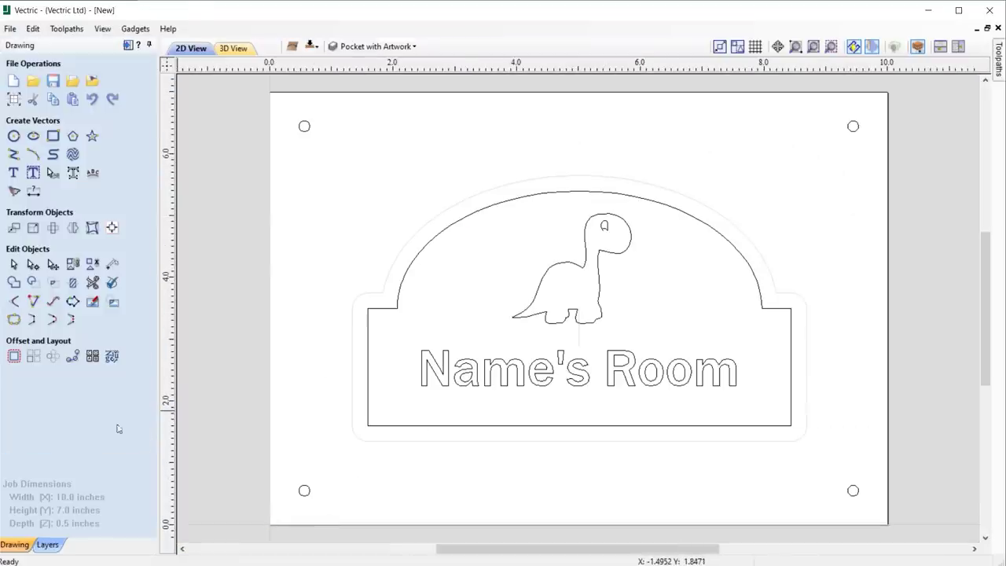
Step: Paste the flower over the dinosaur and change the text from Name's Room to 'Mol's Room'
right_click(534, 302)
left_click(549, 302)
left_click(511, 369)
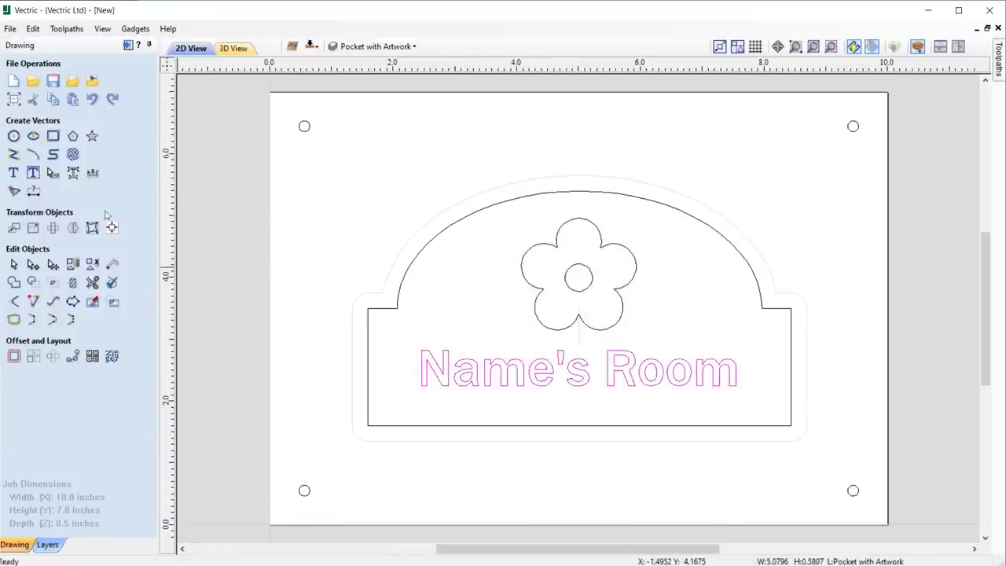
left_click(14, 173)
left_click_drag(31, 108, 5, 110)
type("Mol")
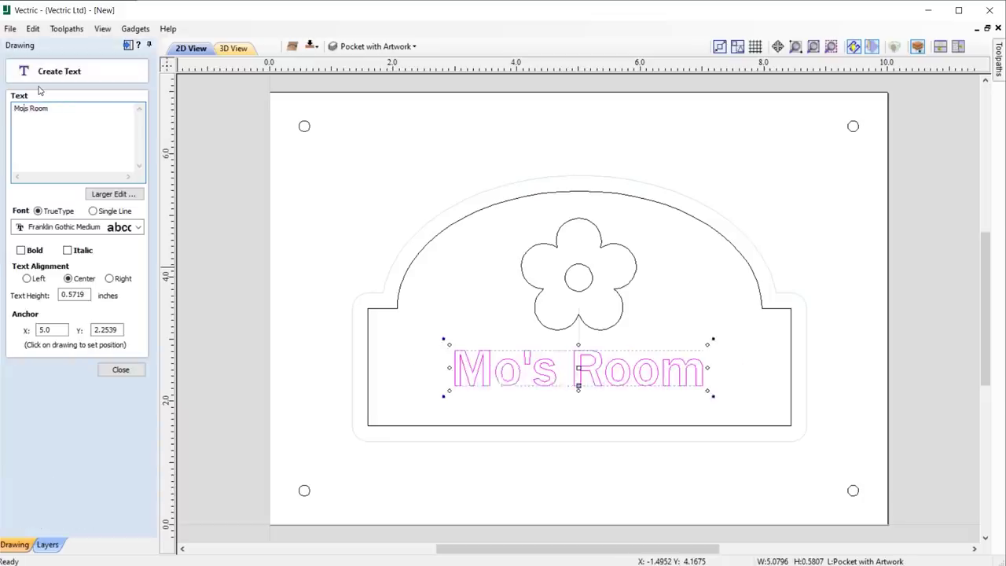
Step: Recalculate all toolpaths for the personalised sign
left_click(128, 45)
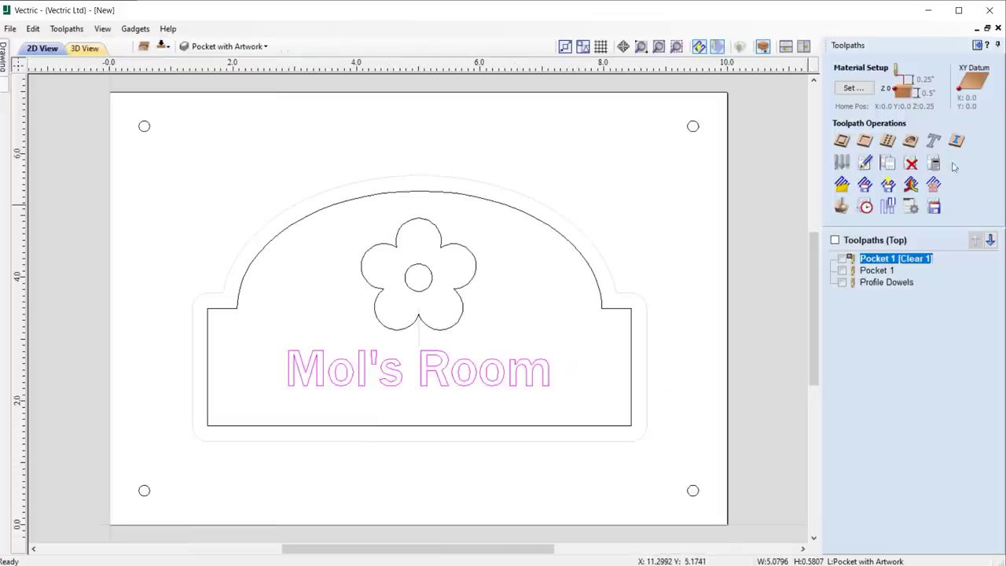
left_click(933, 162)
left_click(512, 366)
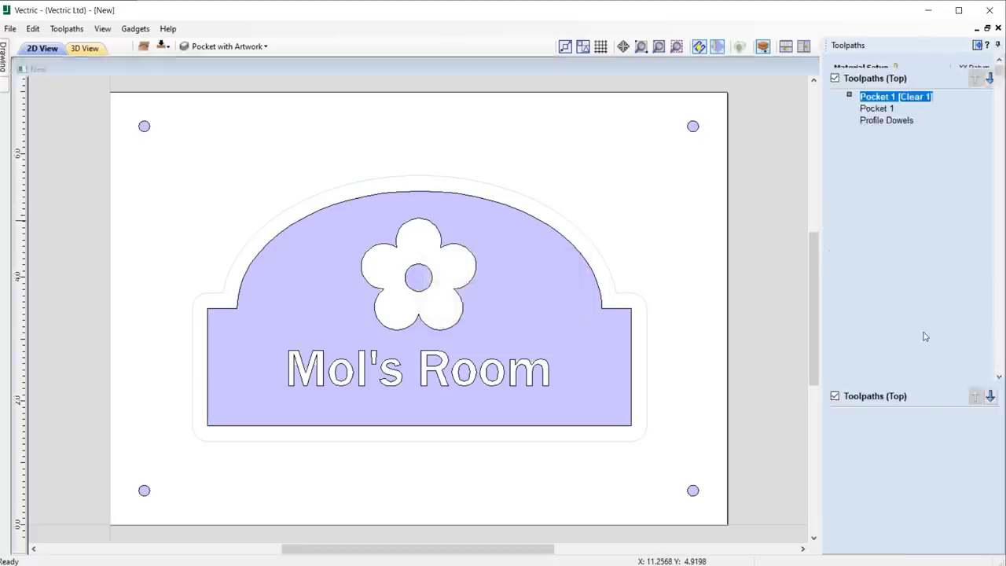